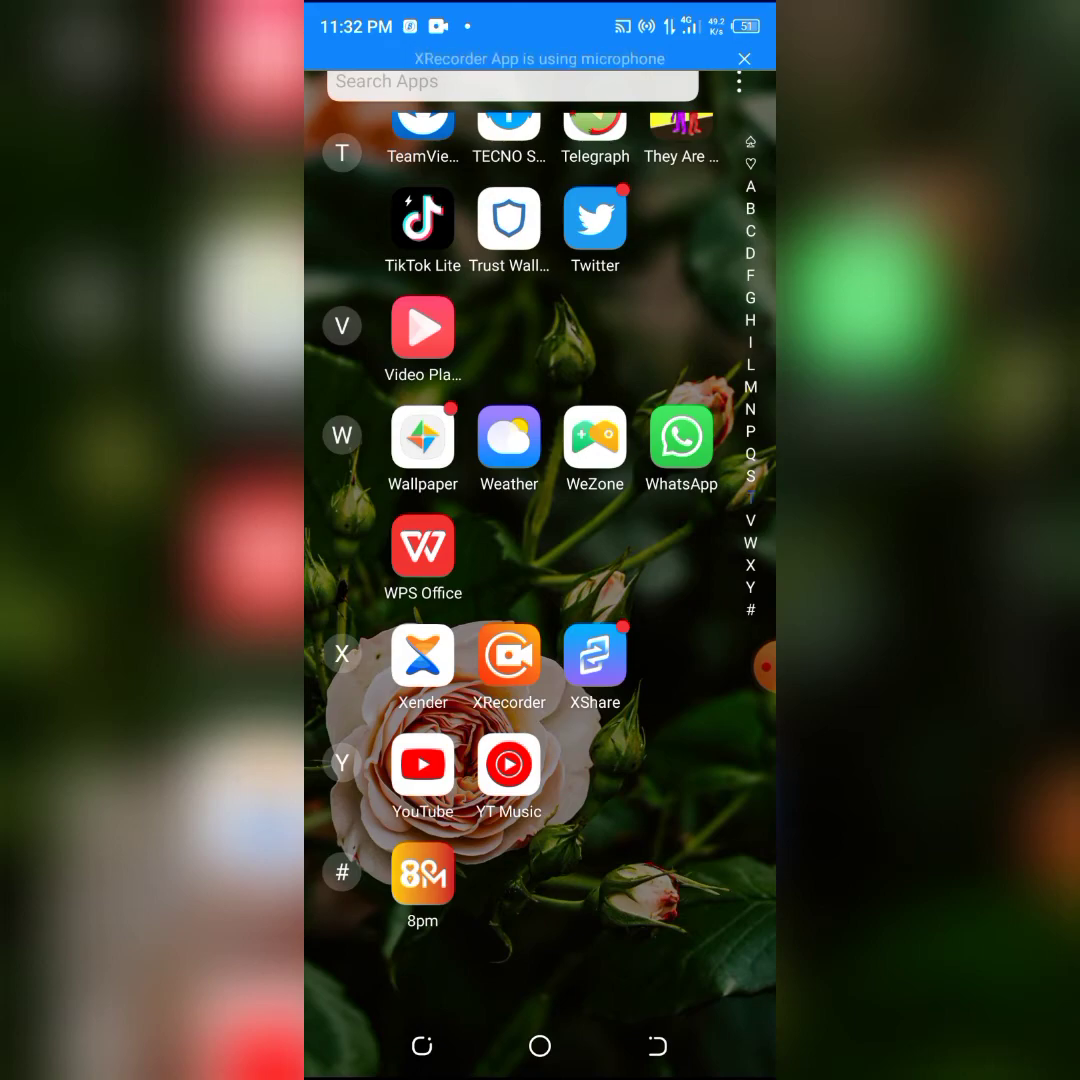
scroll(540, 500, "up", 10)
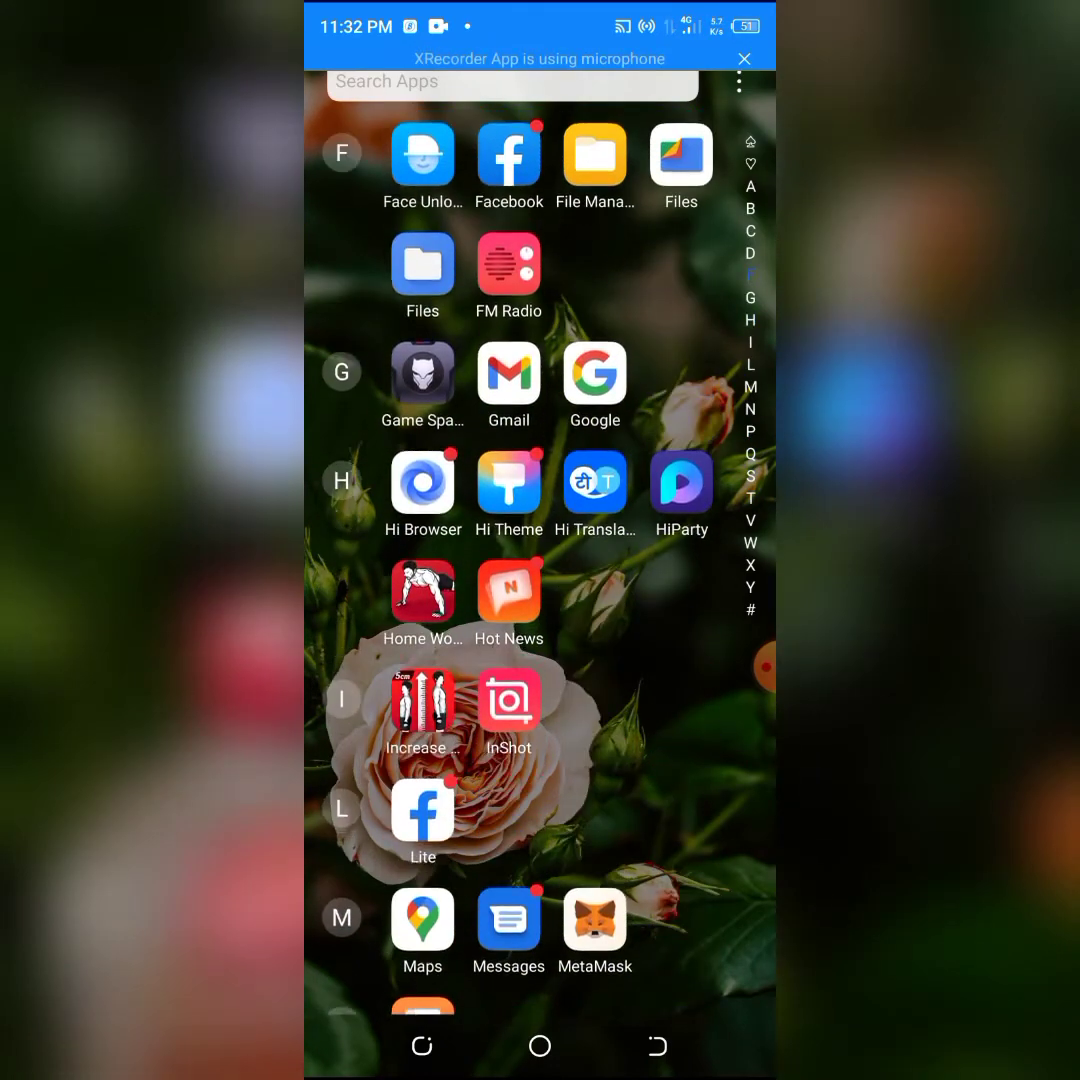
scroll(540, 500, "up", 5)
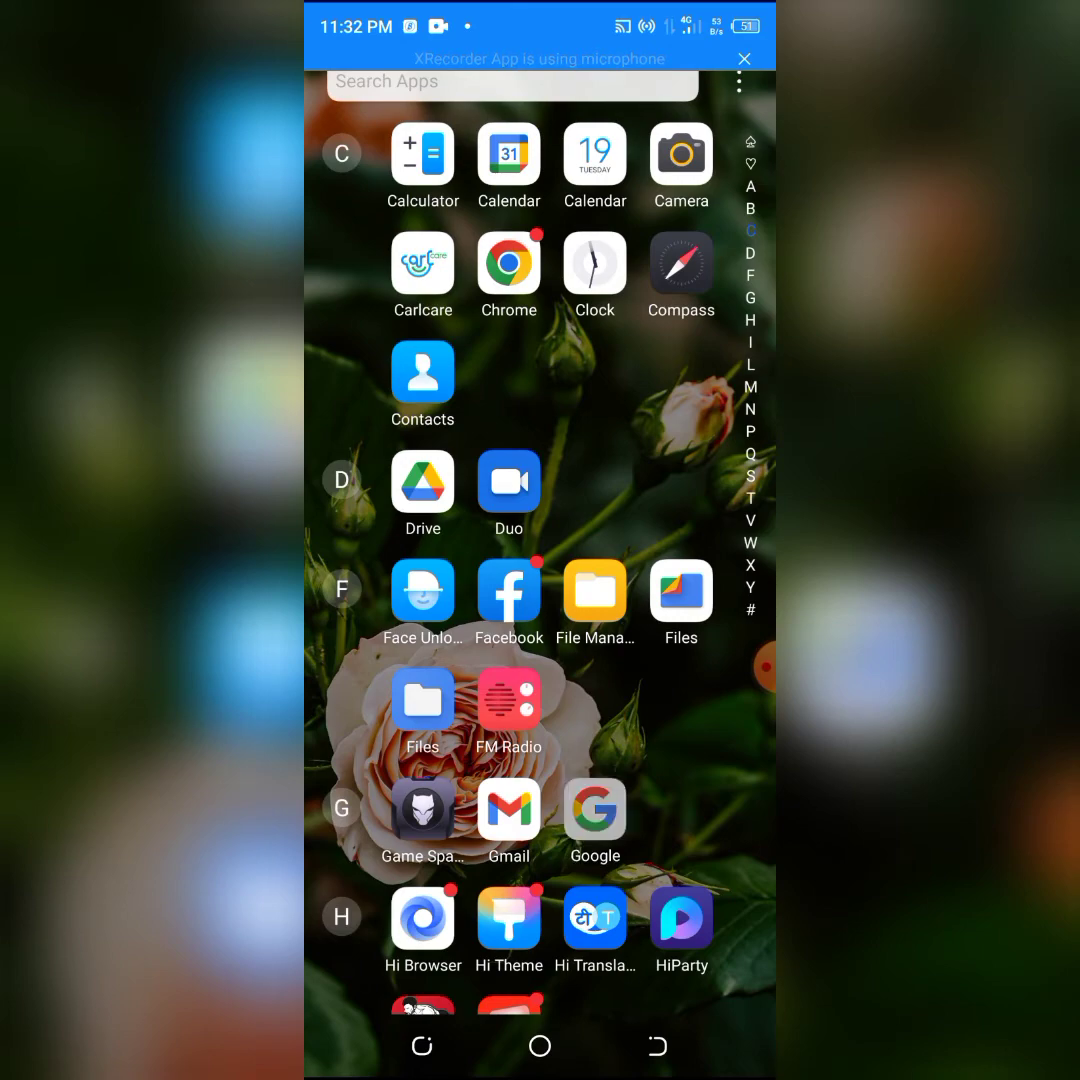
scroll(540, 500, "up", 8)
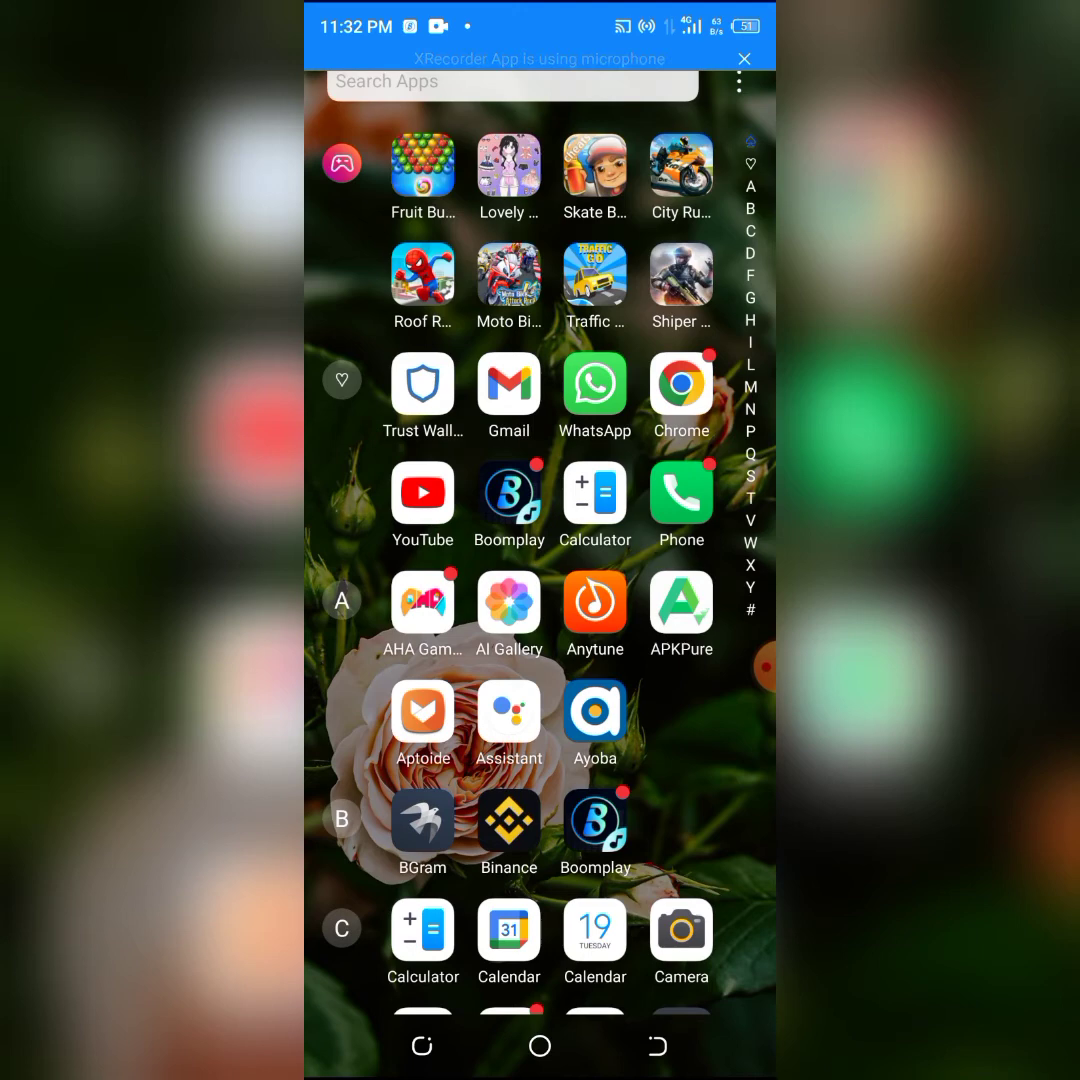
left_click(681, 383)
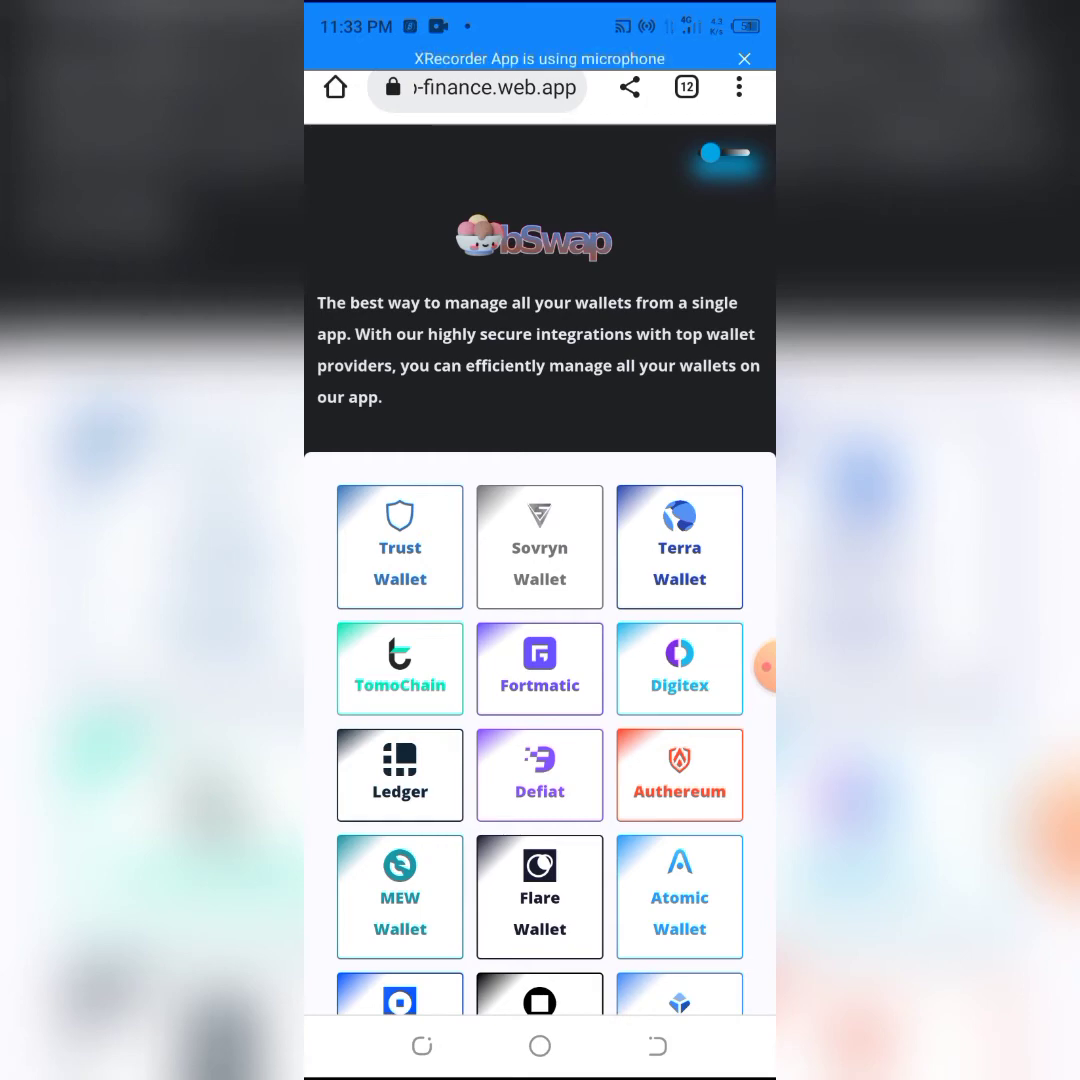
Step: Switch to the Google tab and load the cylumfinance.io site after a first 'cylun' search
left_click(686, 87)
left_click(420, 850)
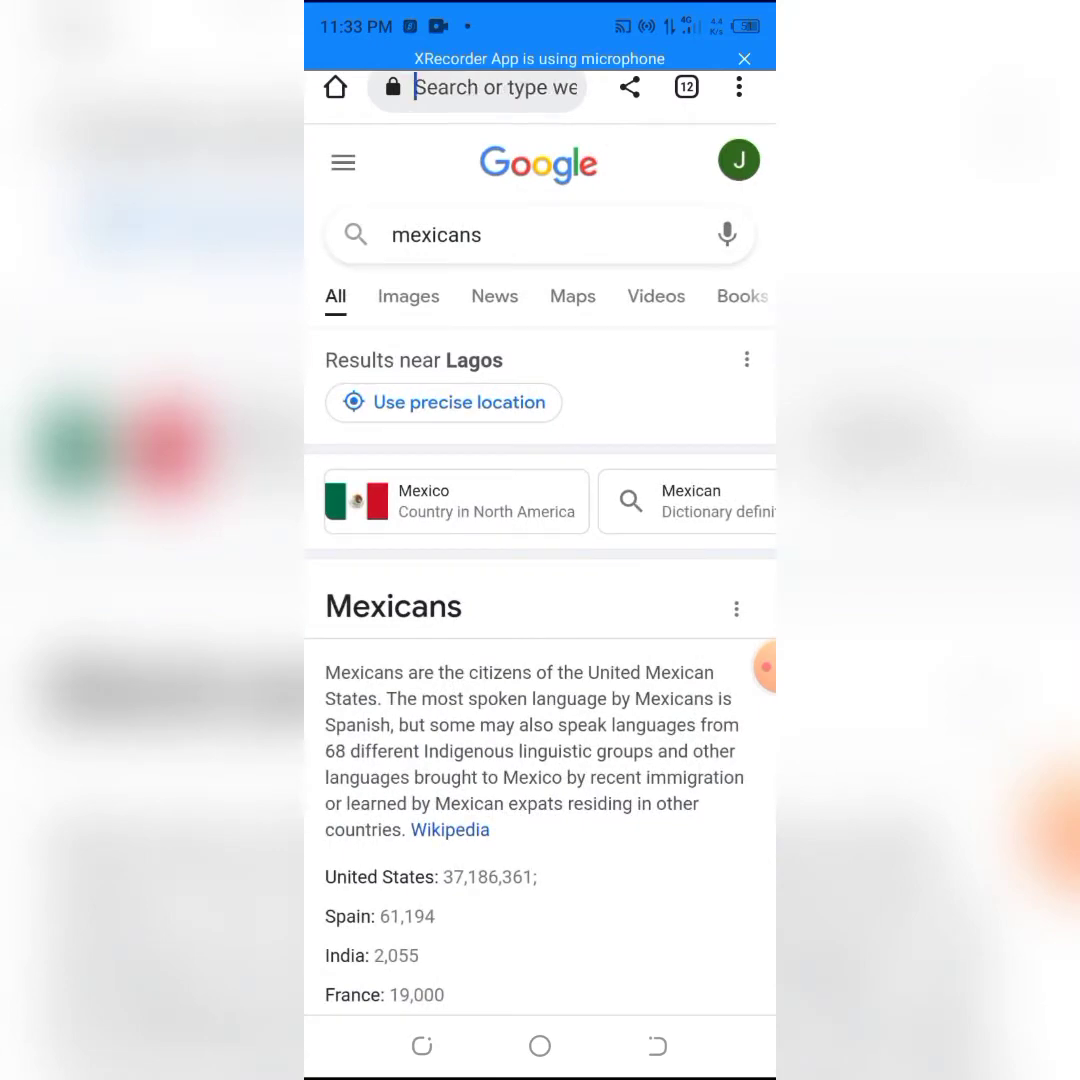
left_click(495, 87)
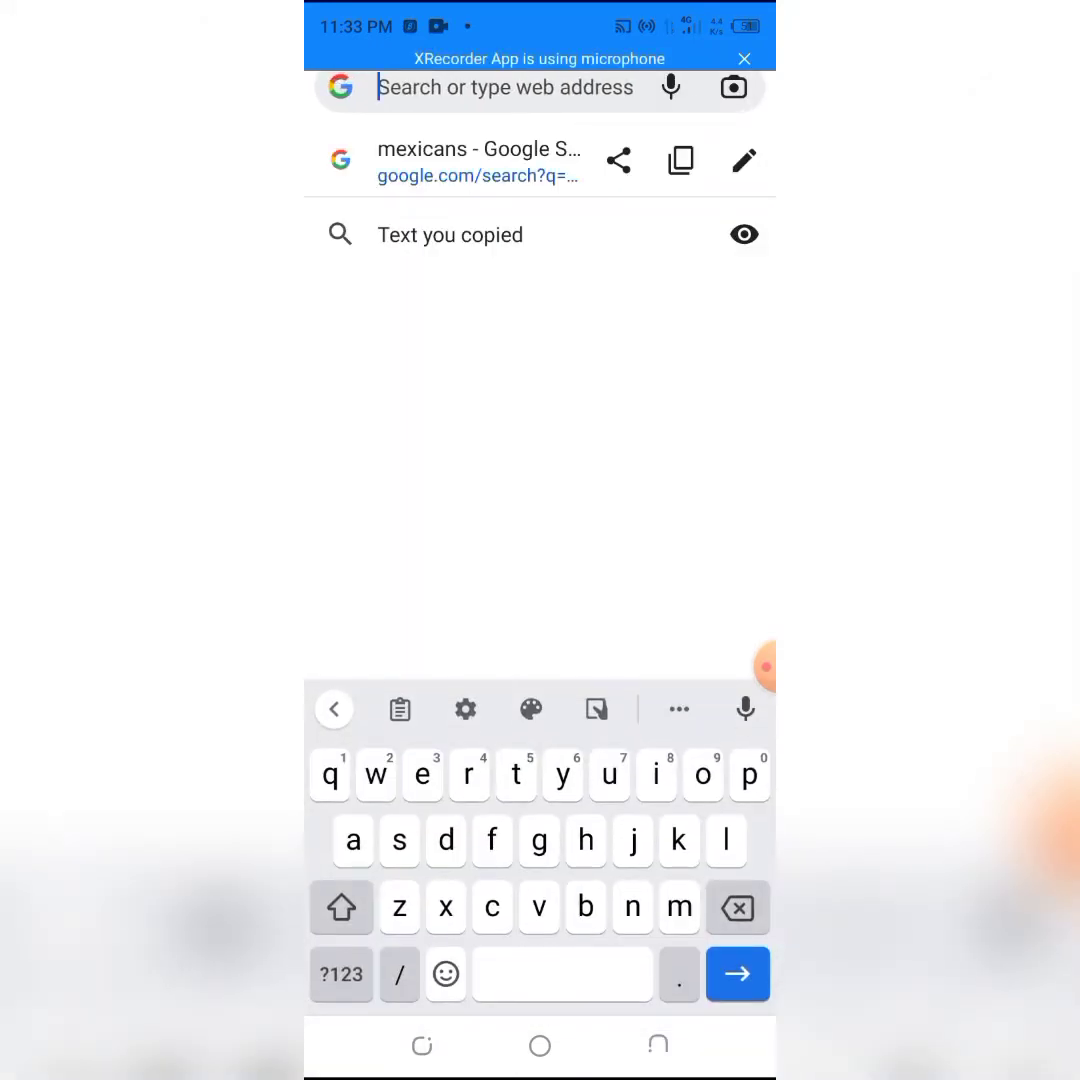
type("c")
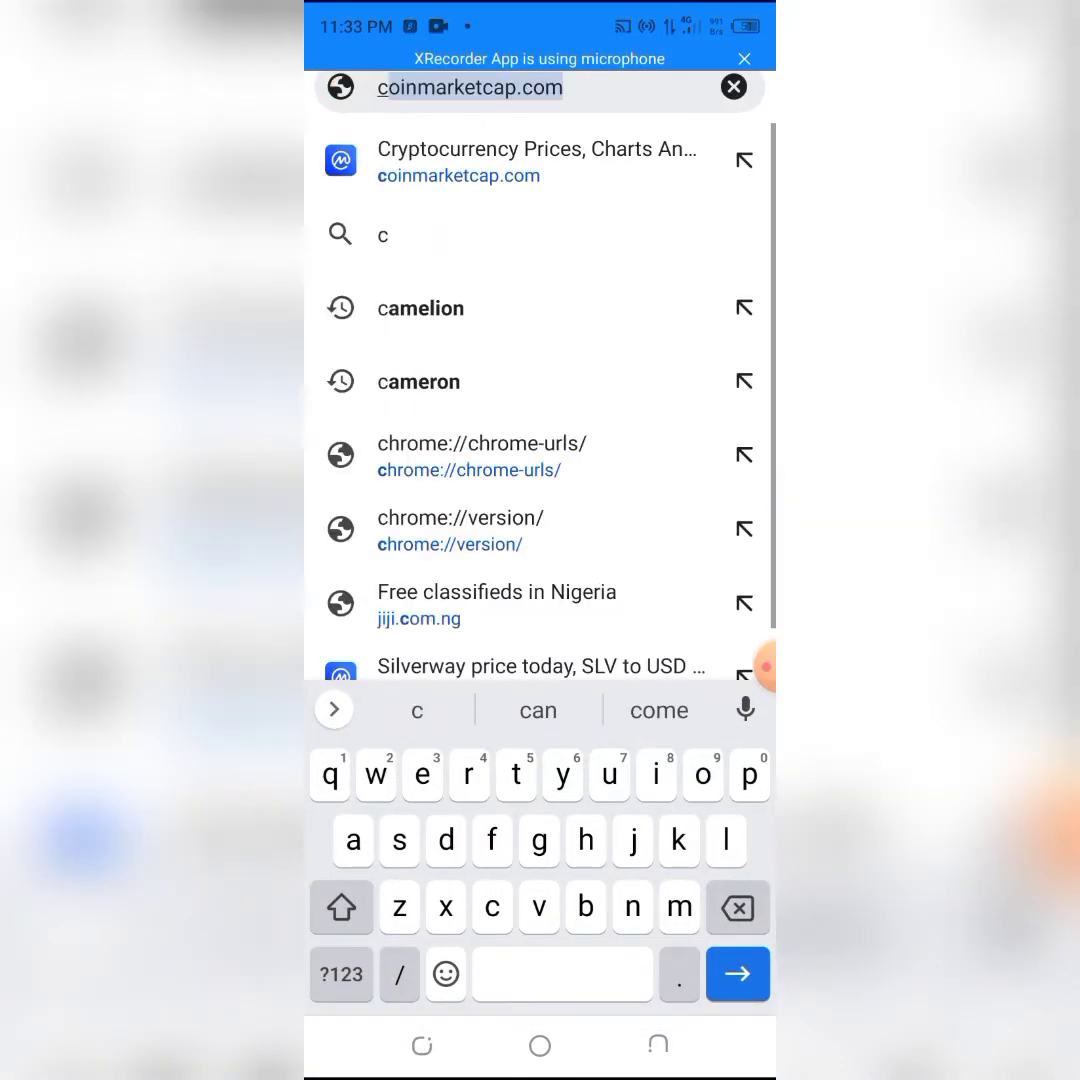
type("y")
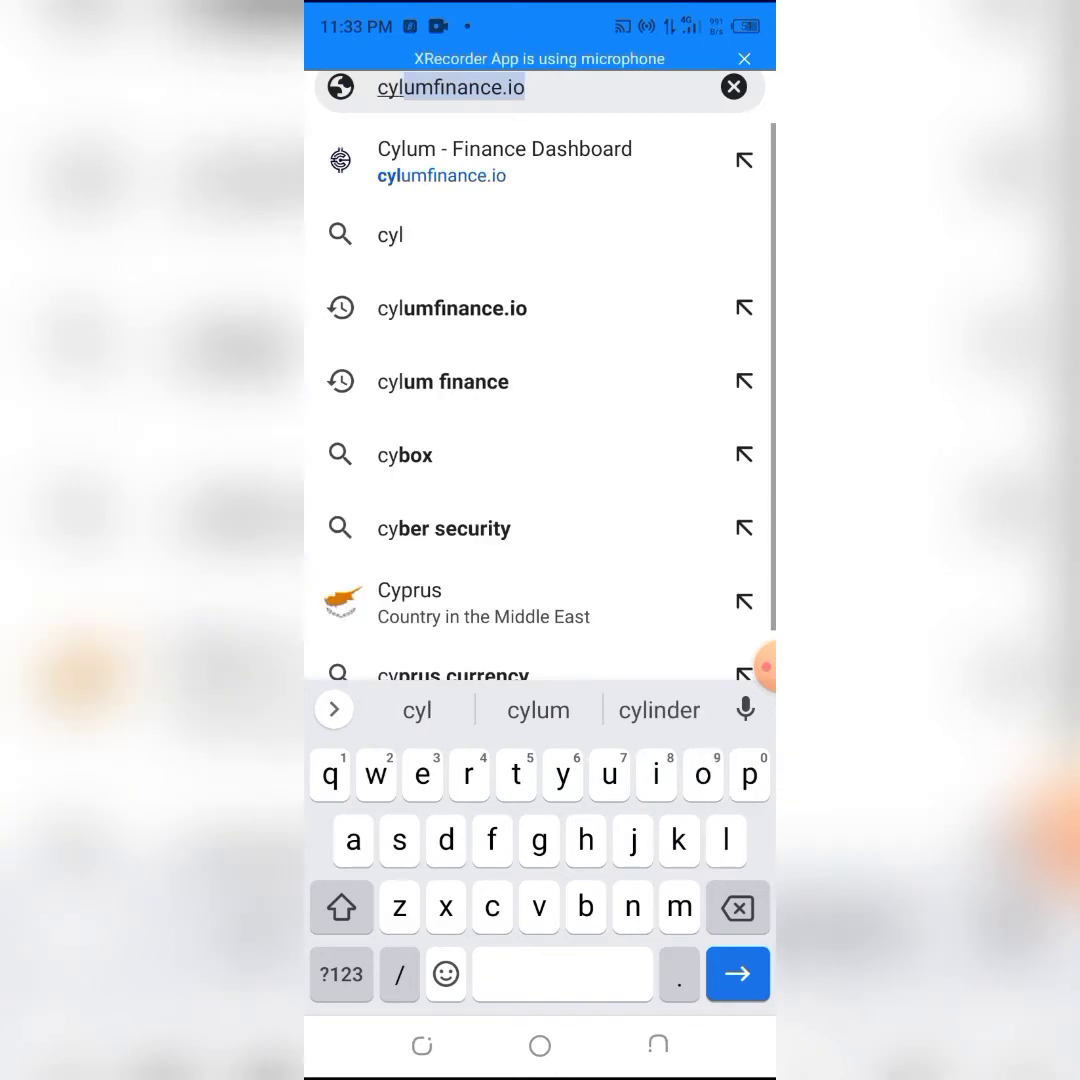
type("lun")
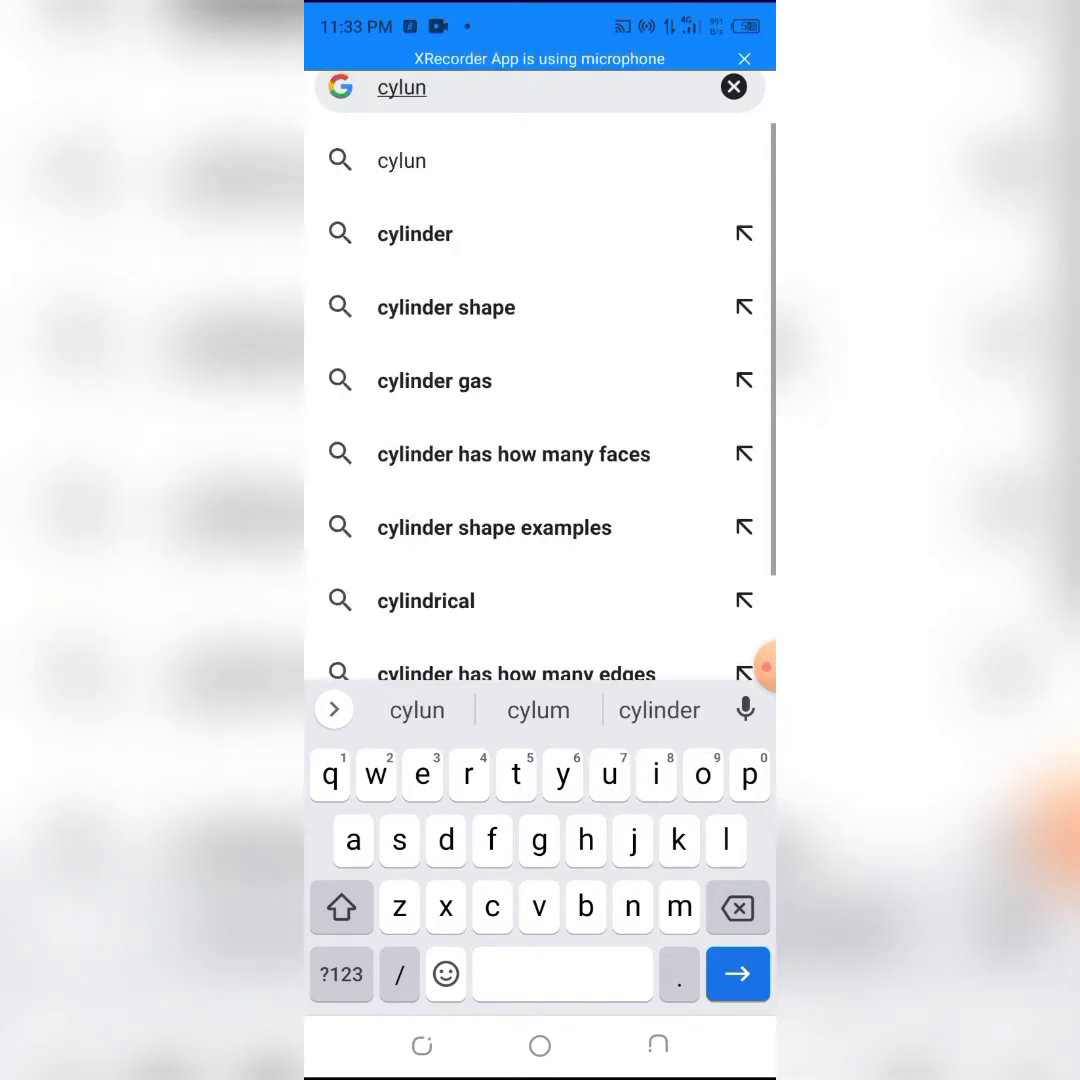
key("Return")
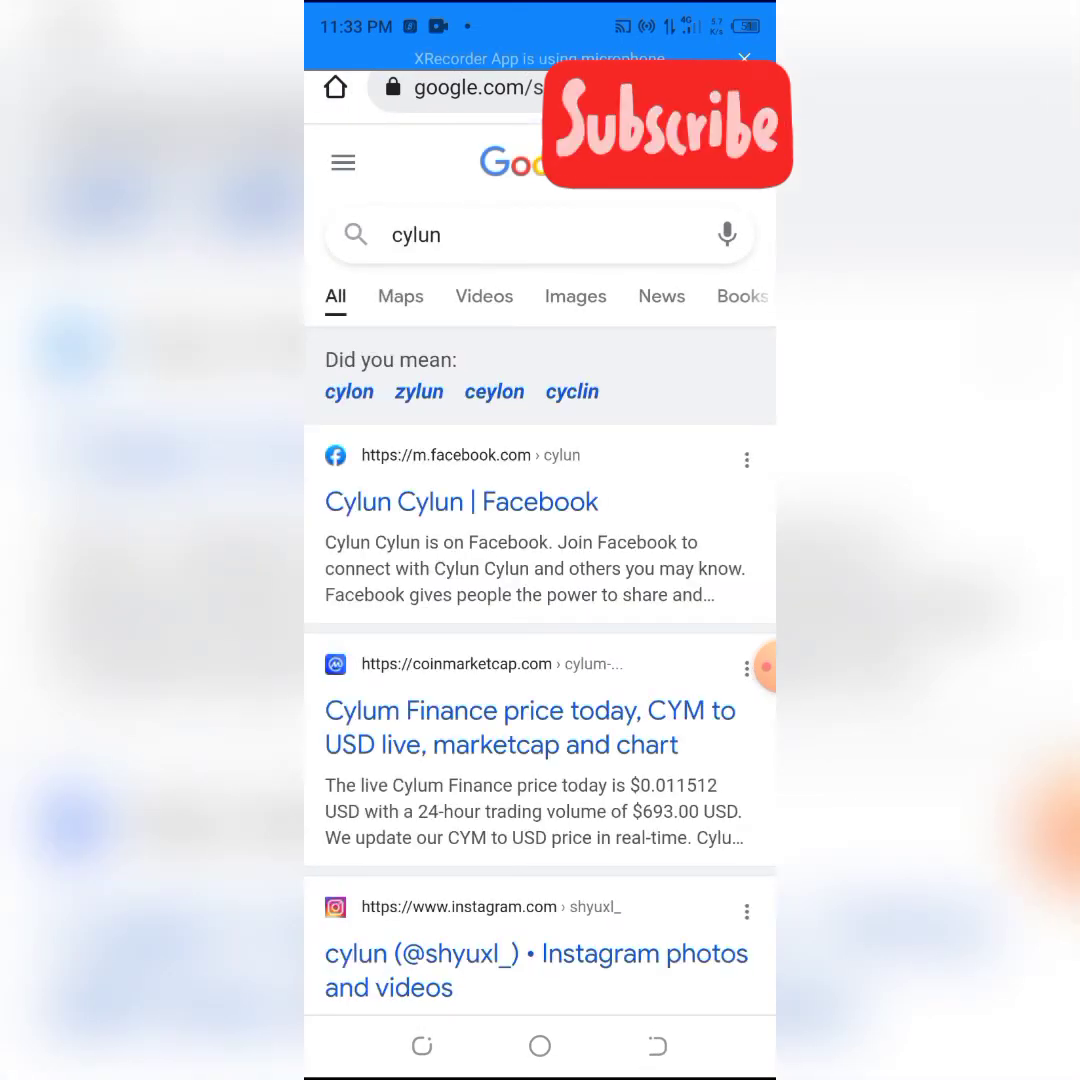
left_click(478, 87)
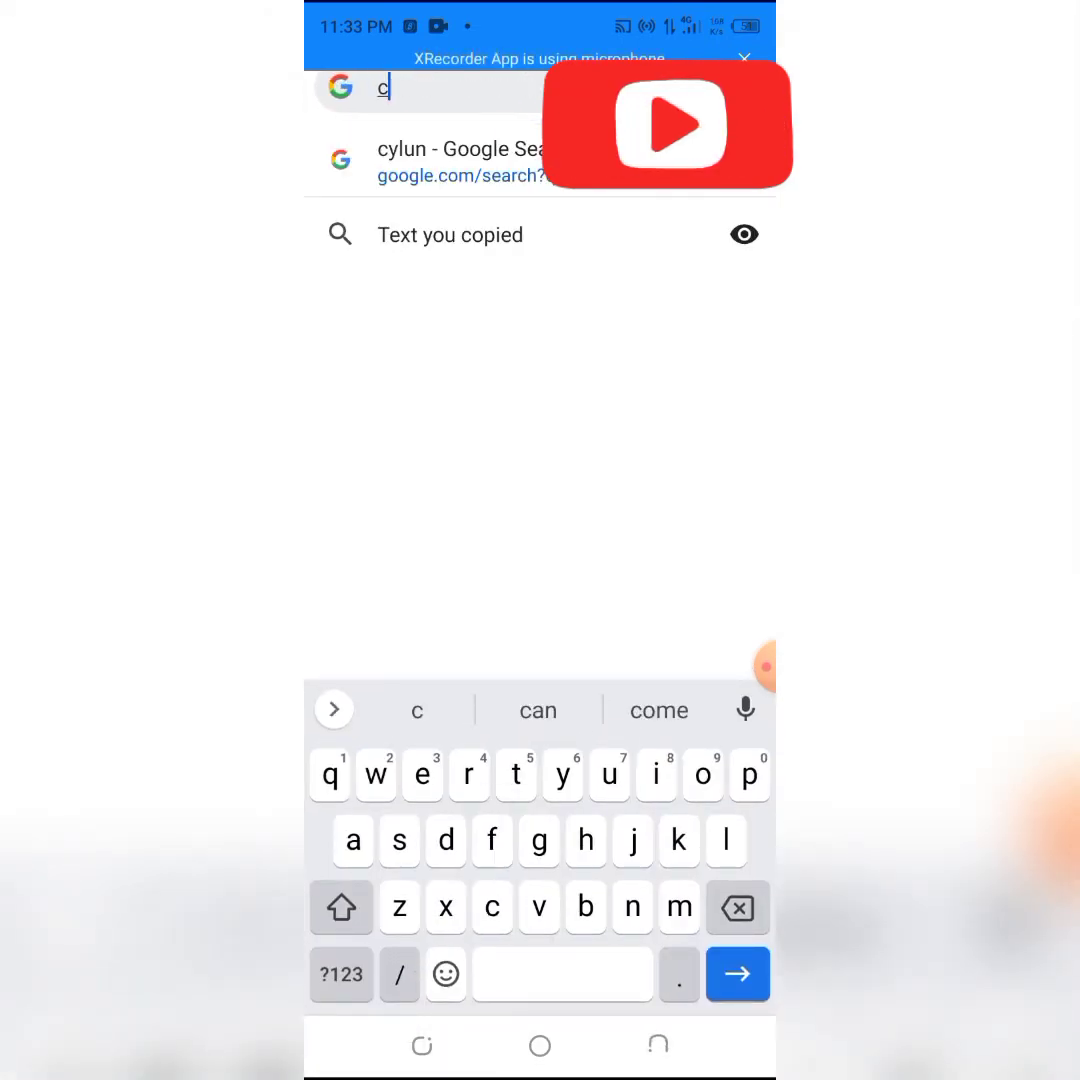
type("cylumfi")
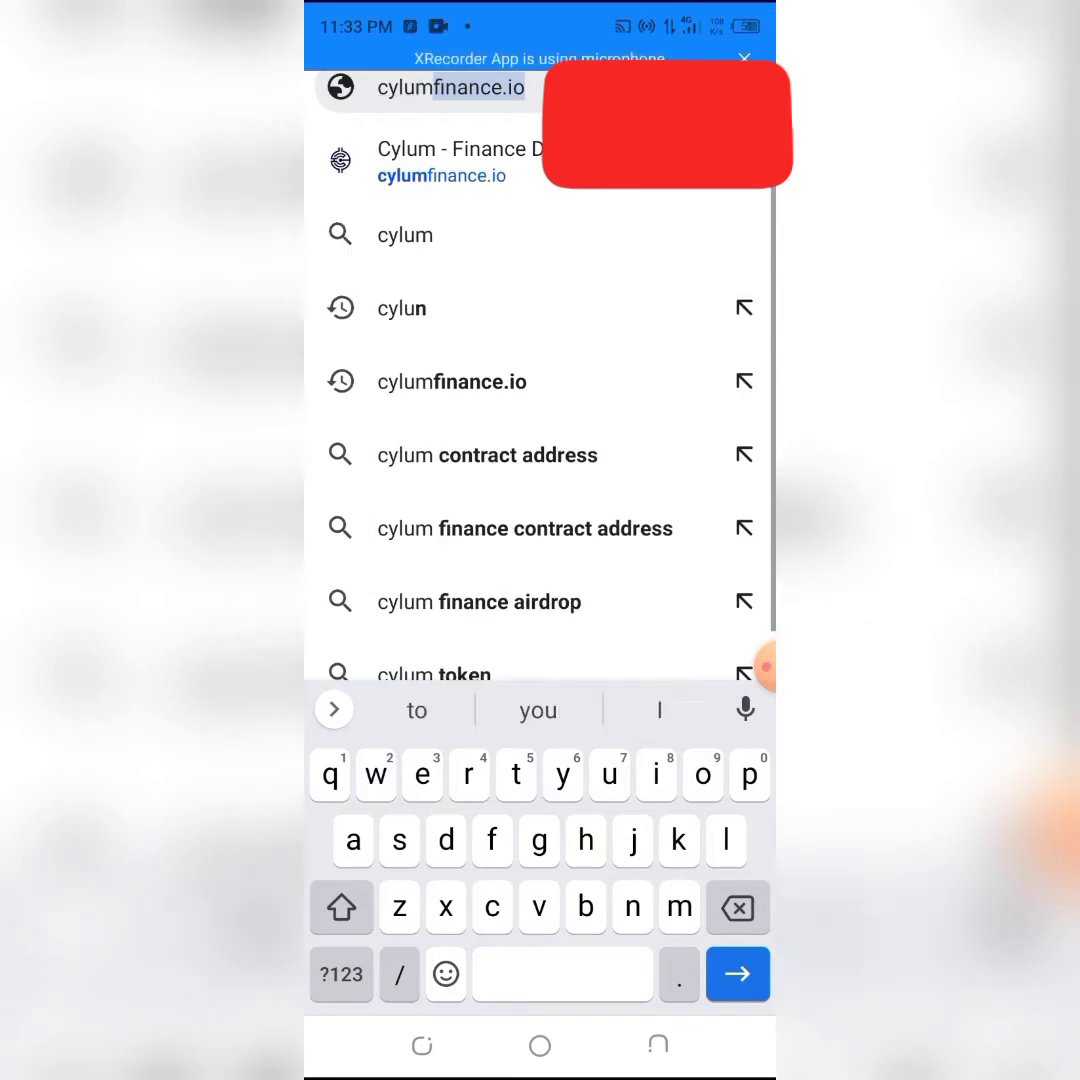
type("n")
key("Return")
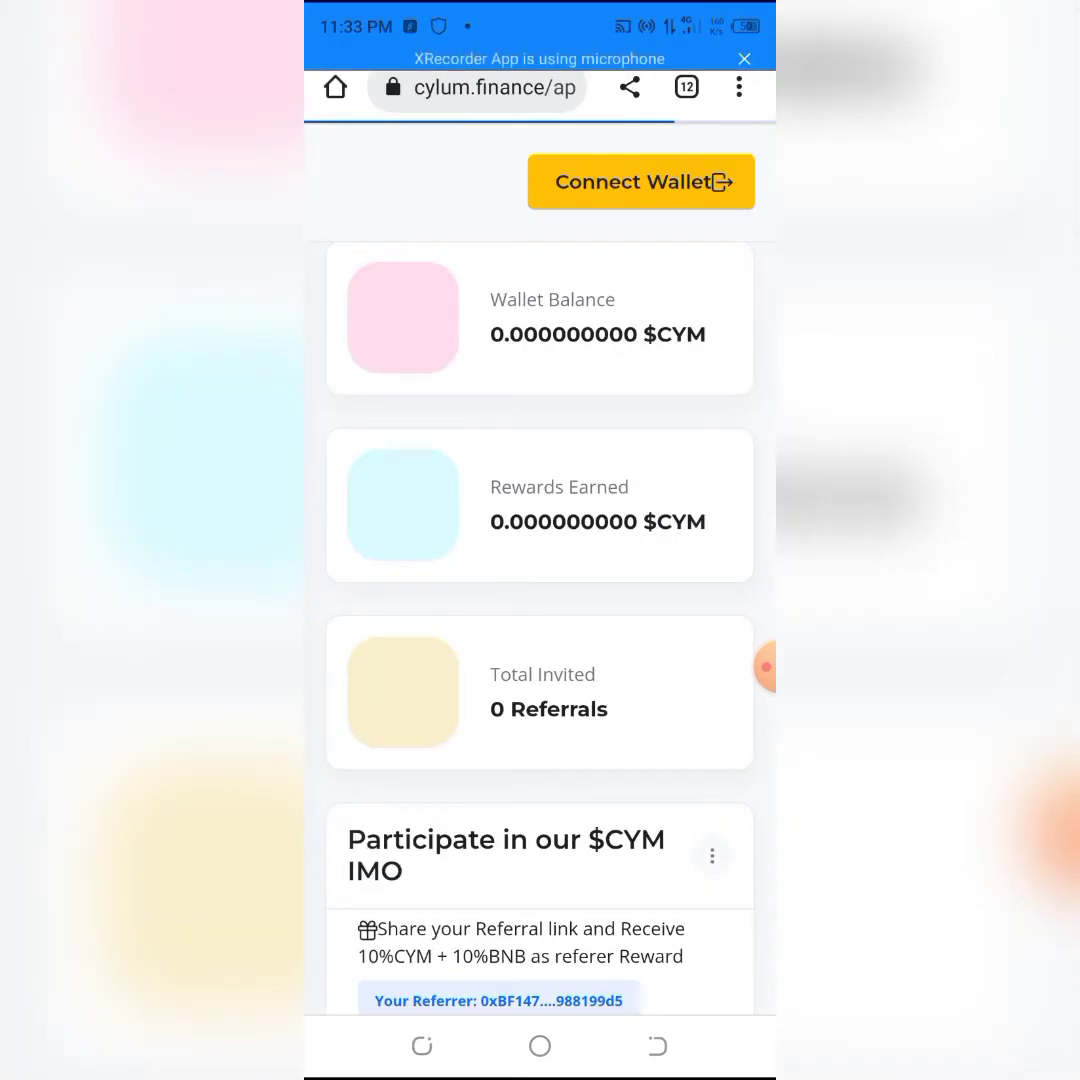
scroll(540, 600, "down", 3)
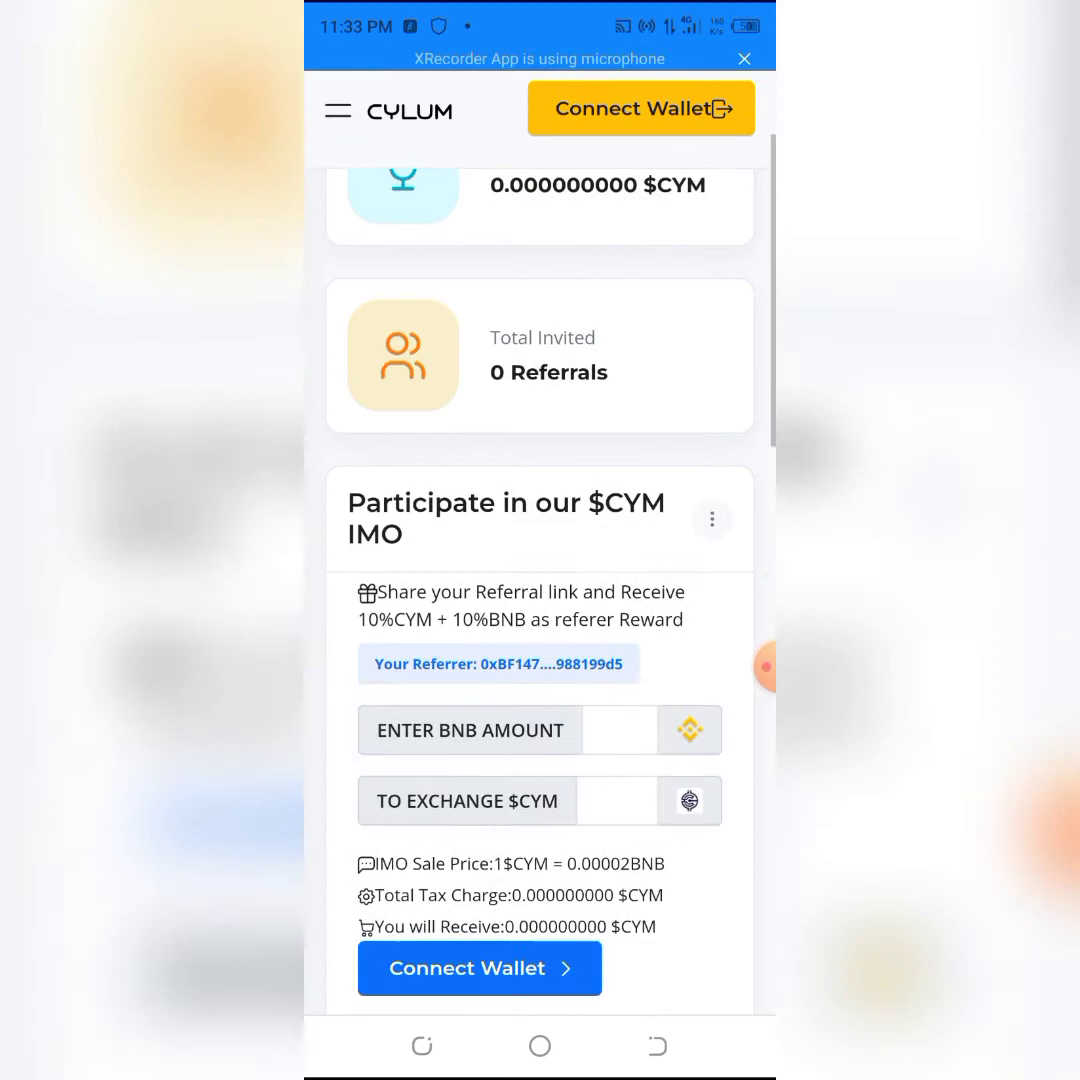
scroll(540, 600, "up", 3)
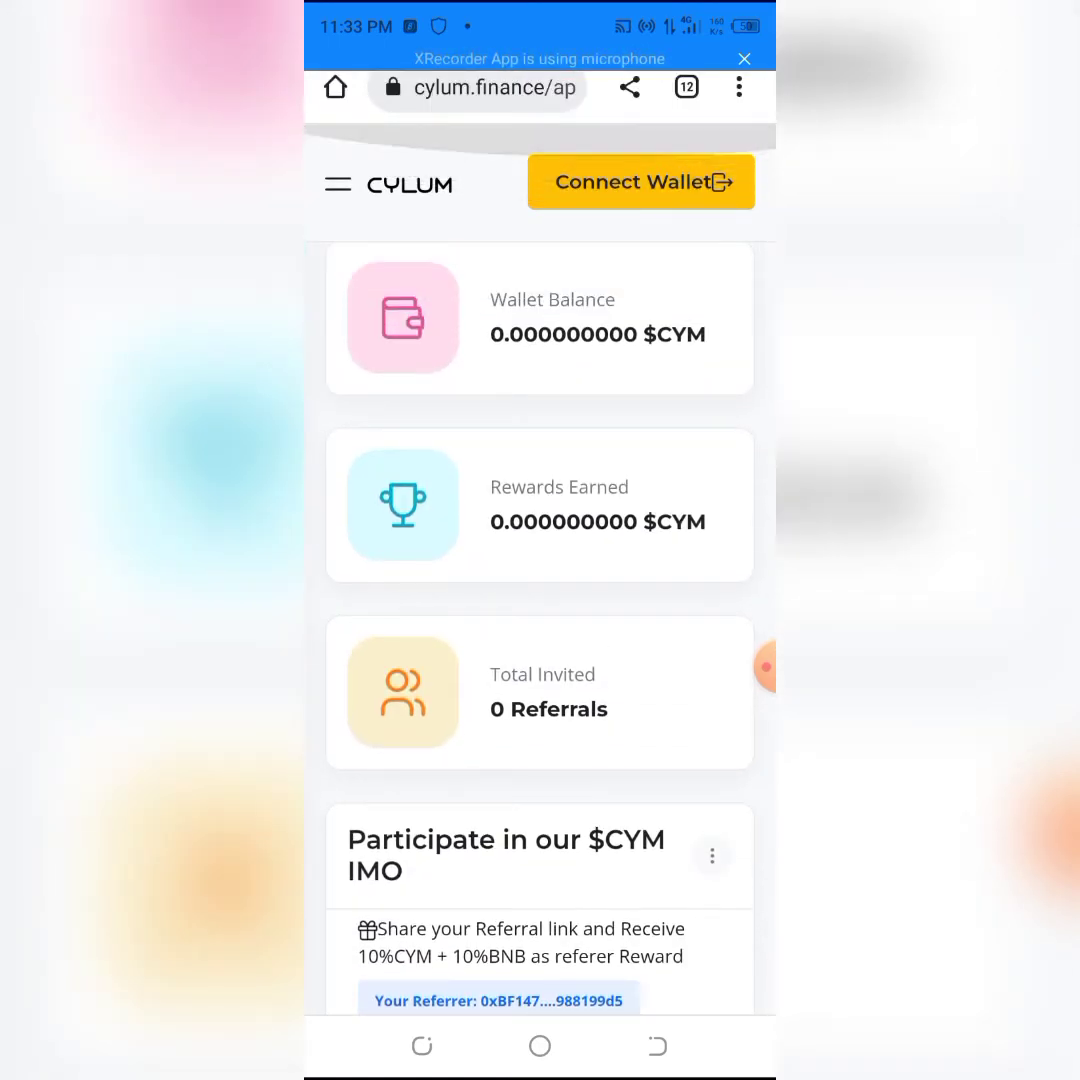
scroll(540, 600, "down", 6)
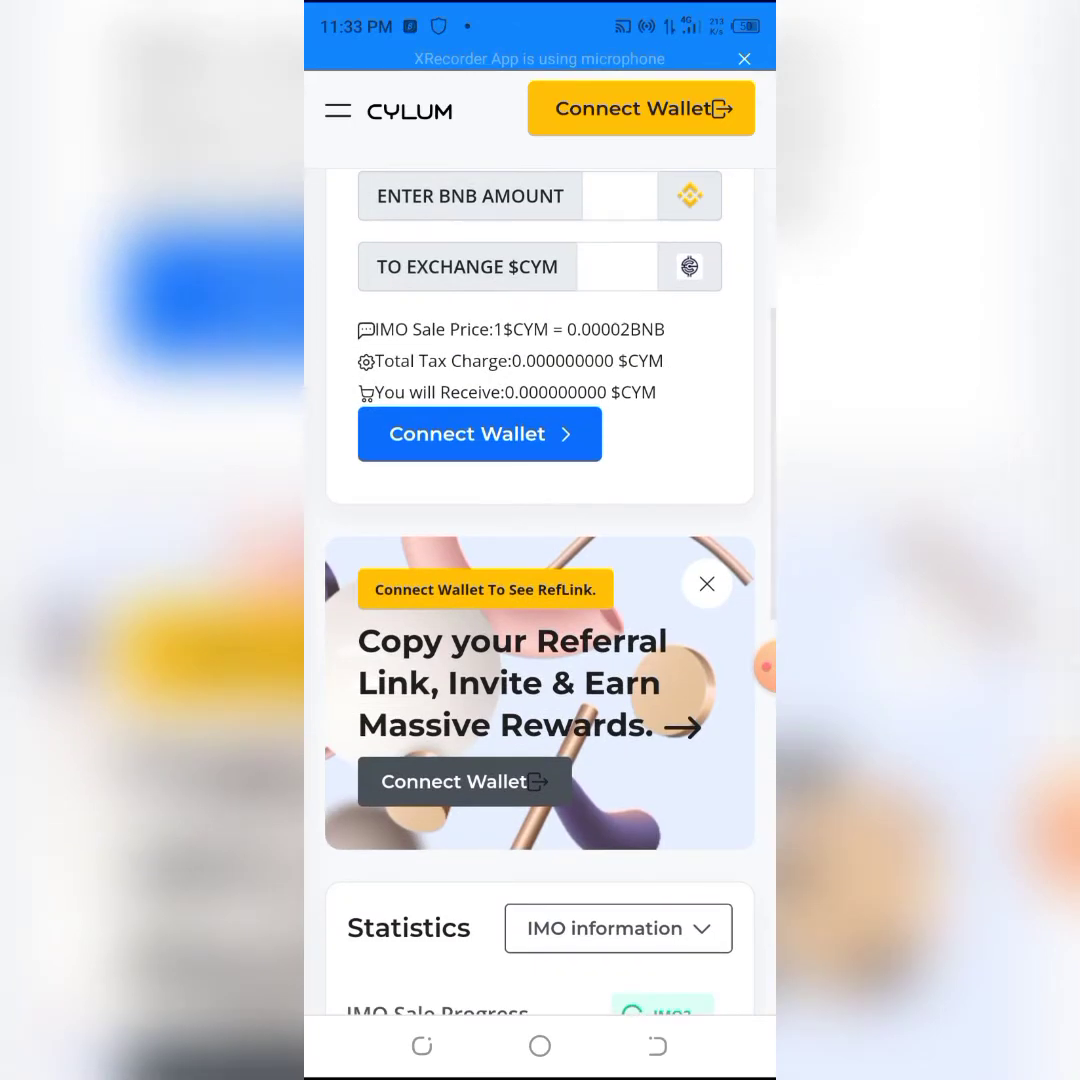
scroll(540, 600, "down", 2)
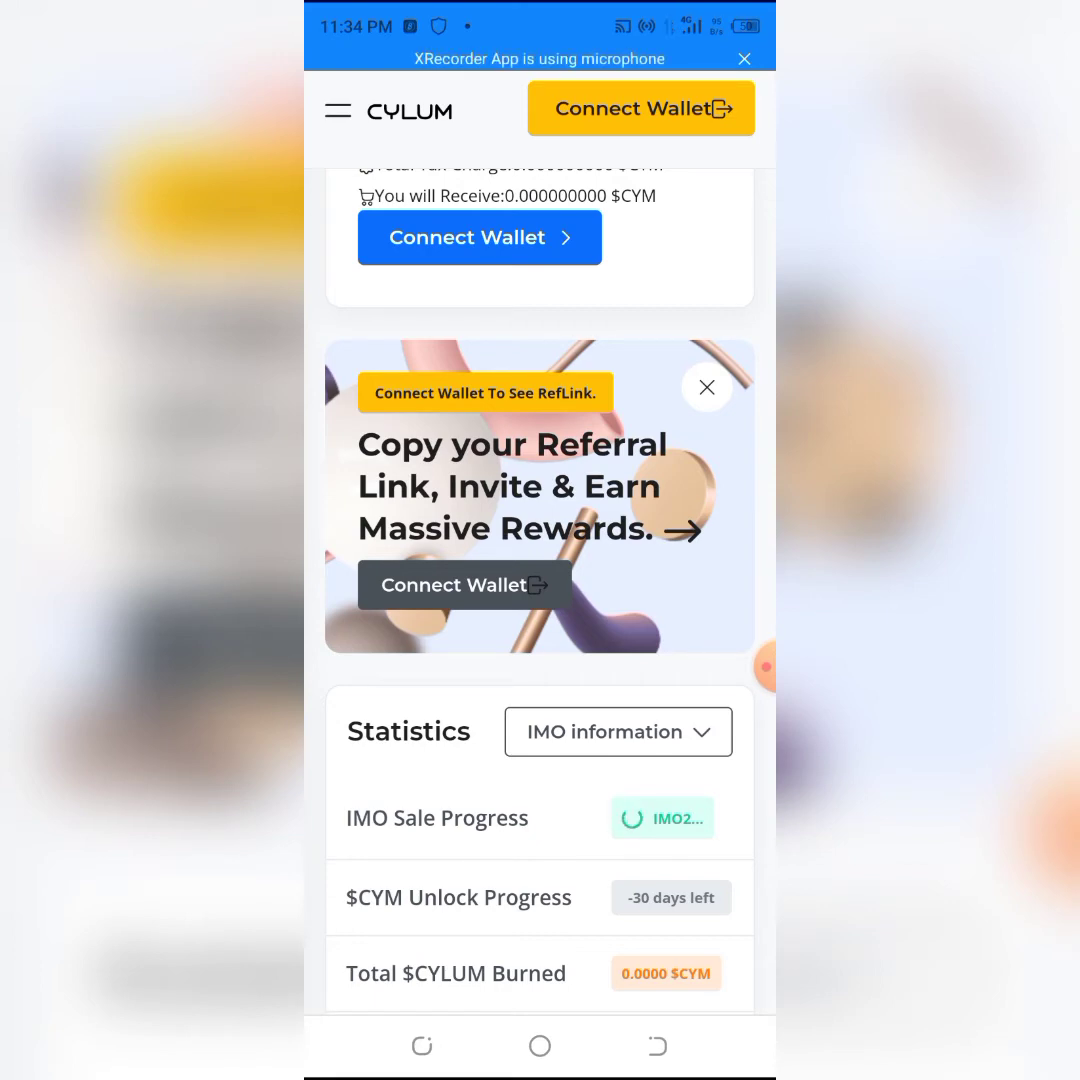
scroll(540, 540, "up", 5)
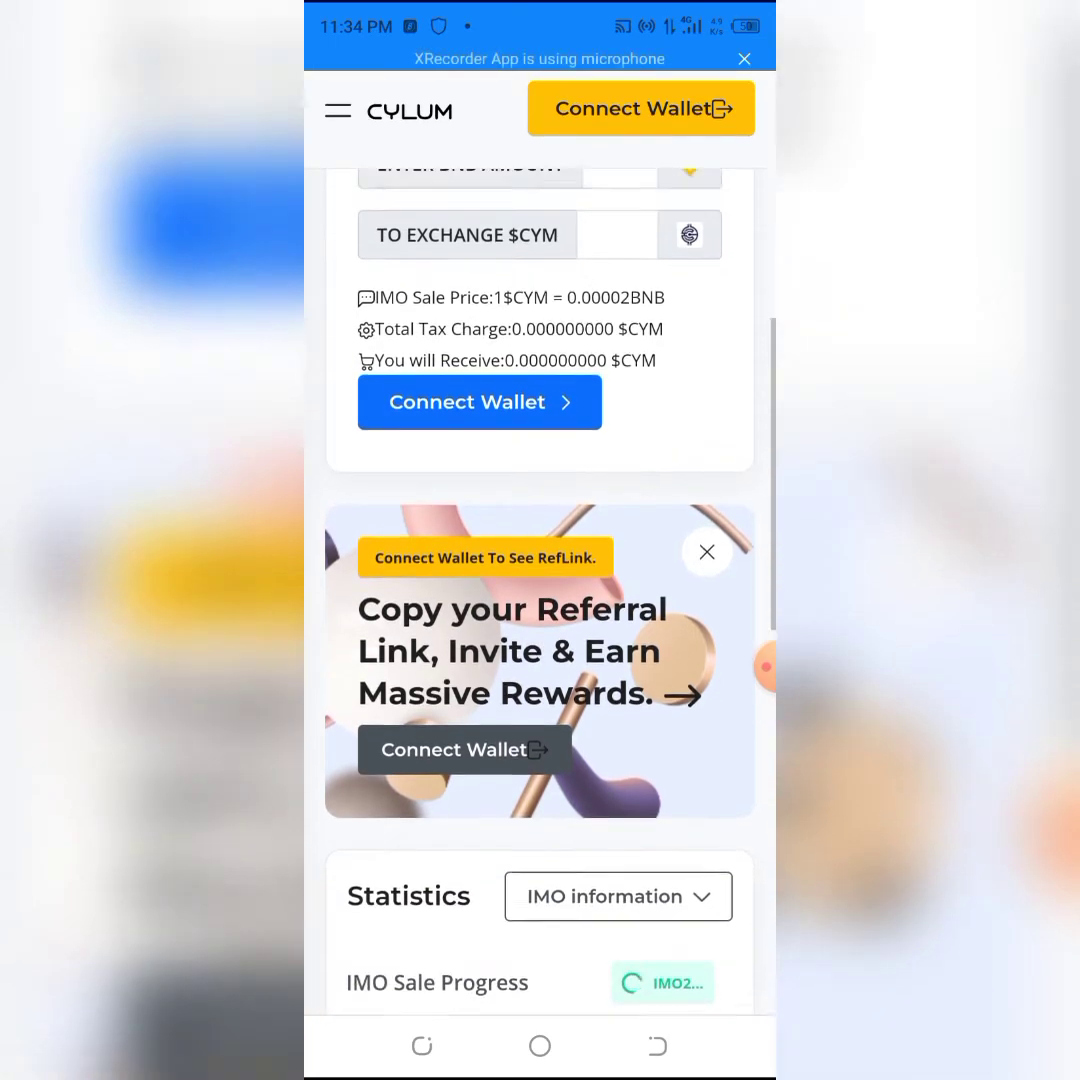
scroll(540, 600, "up", 8)
Step: Search Google for 'cylum finance price' and open CoinMarketCap's Cylum Finance page
left_click(494, 87)
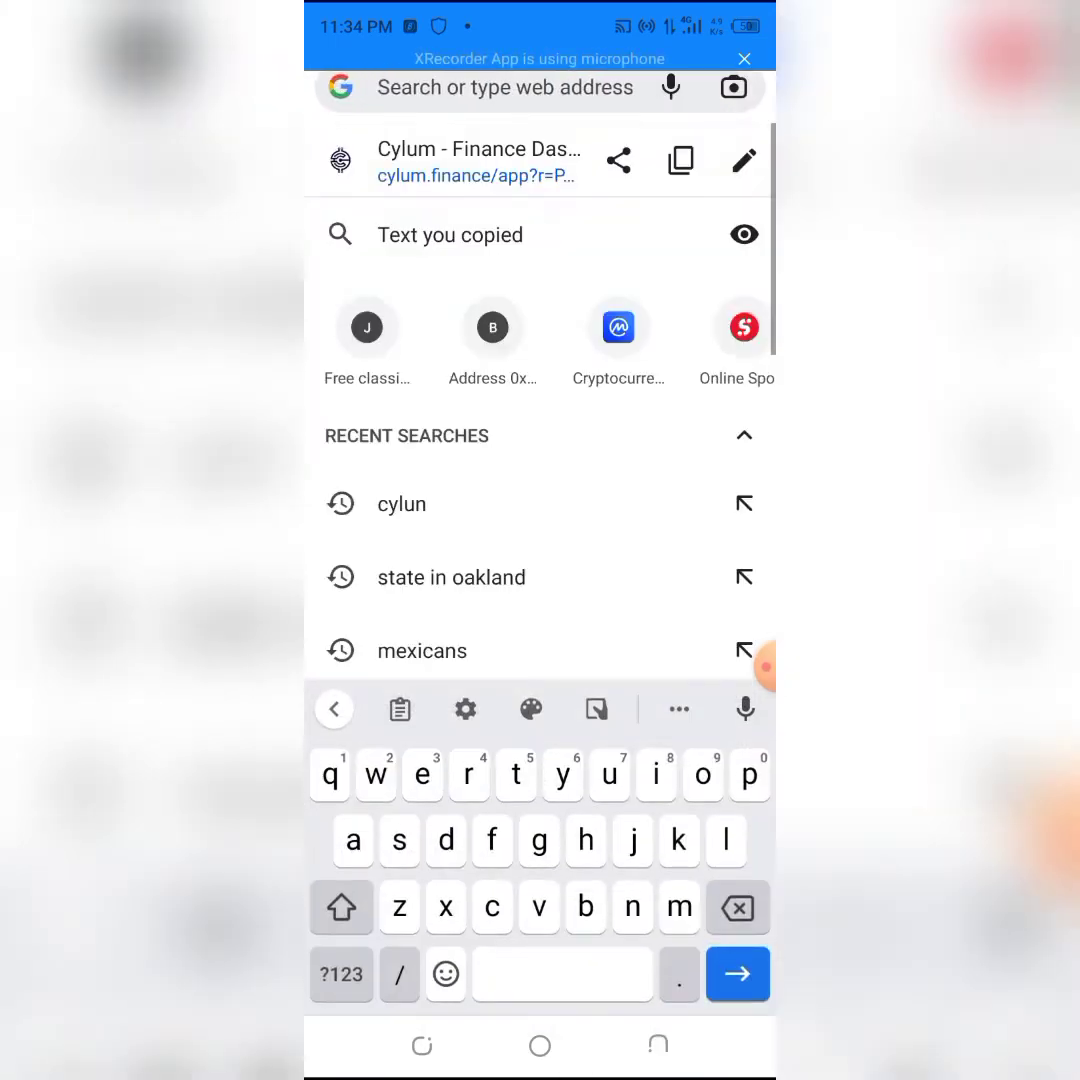
type("cyl")
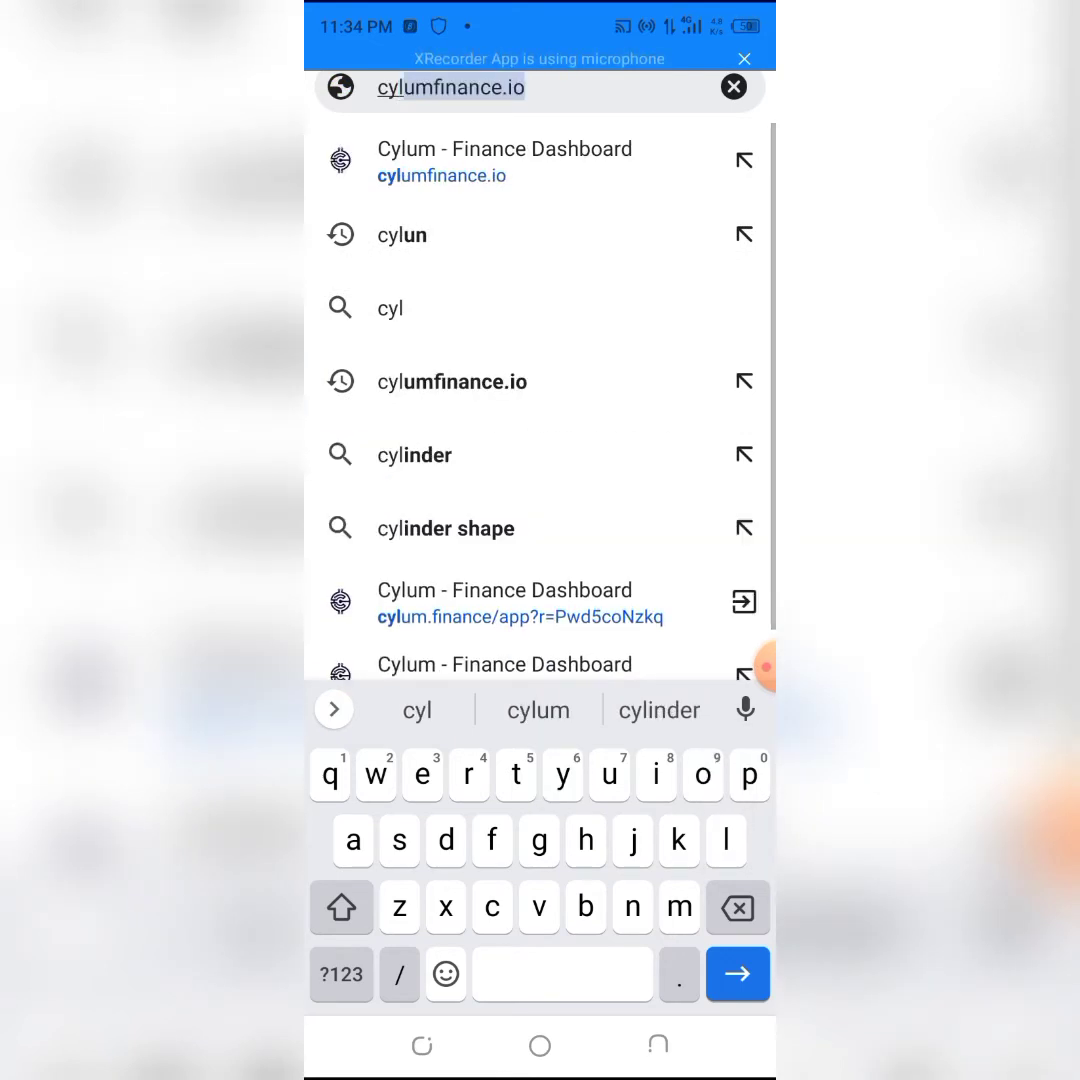
type("um")
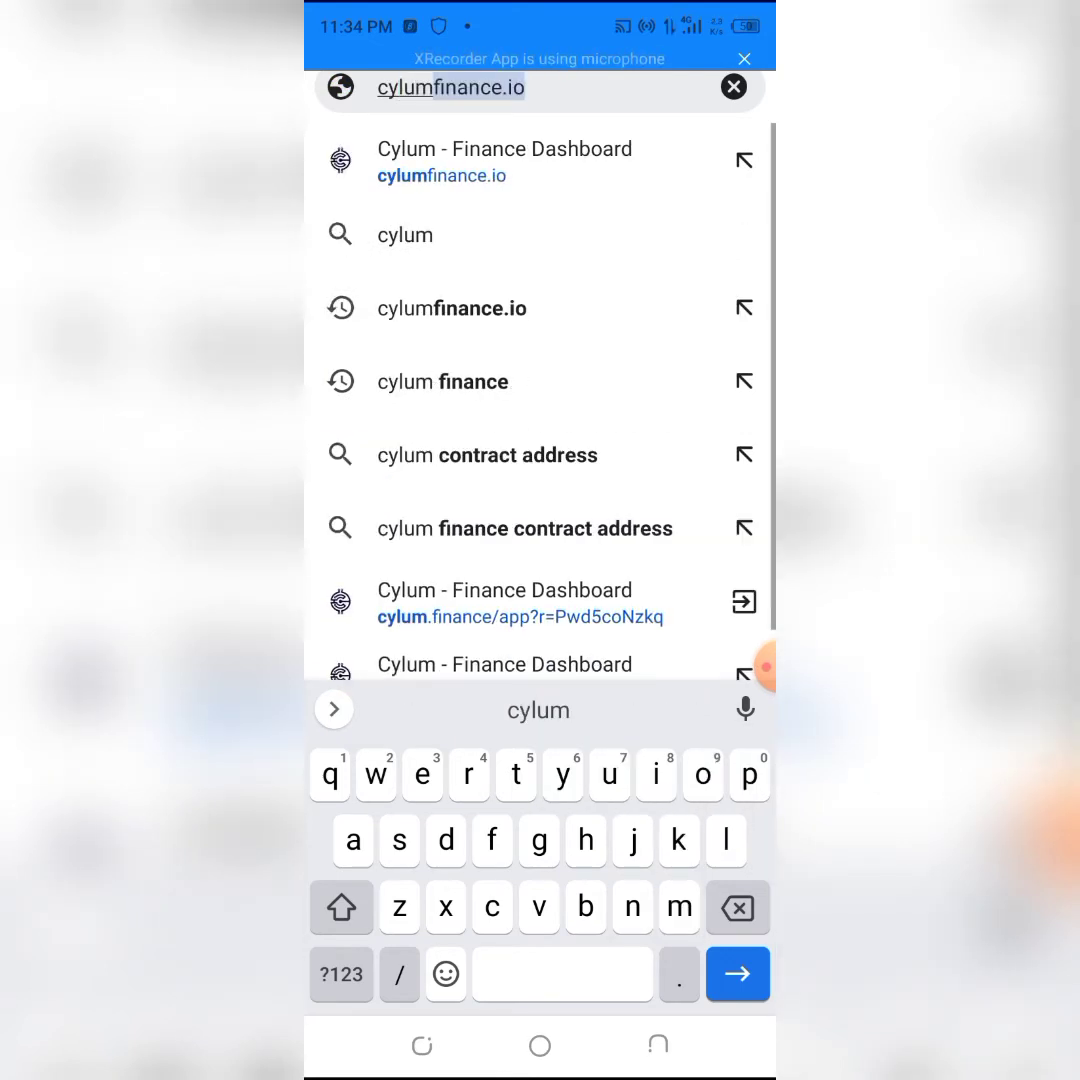
type("finan")
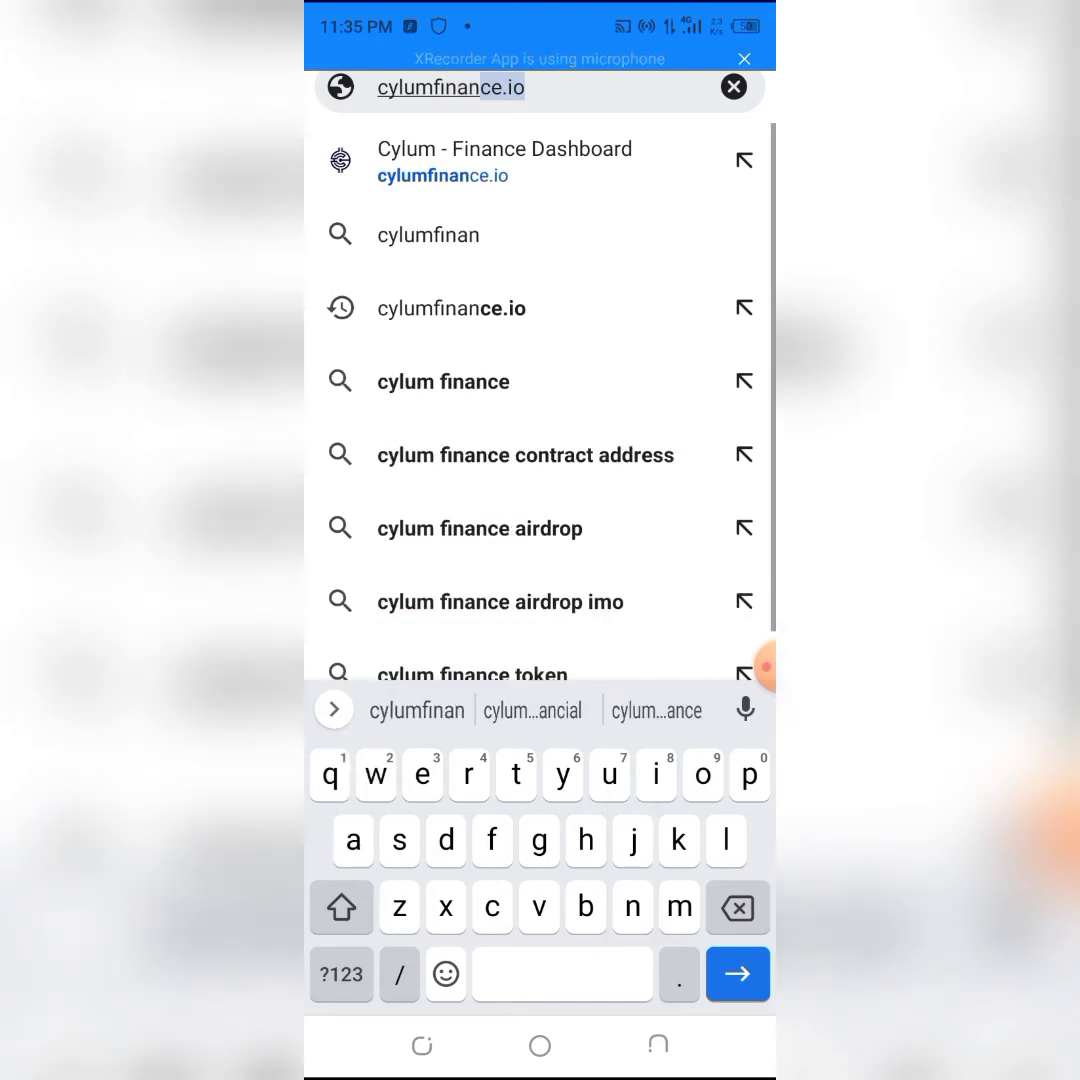
type("ce")
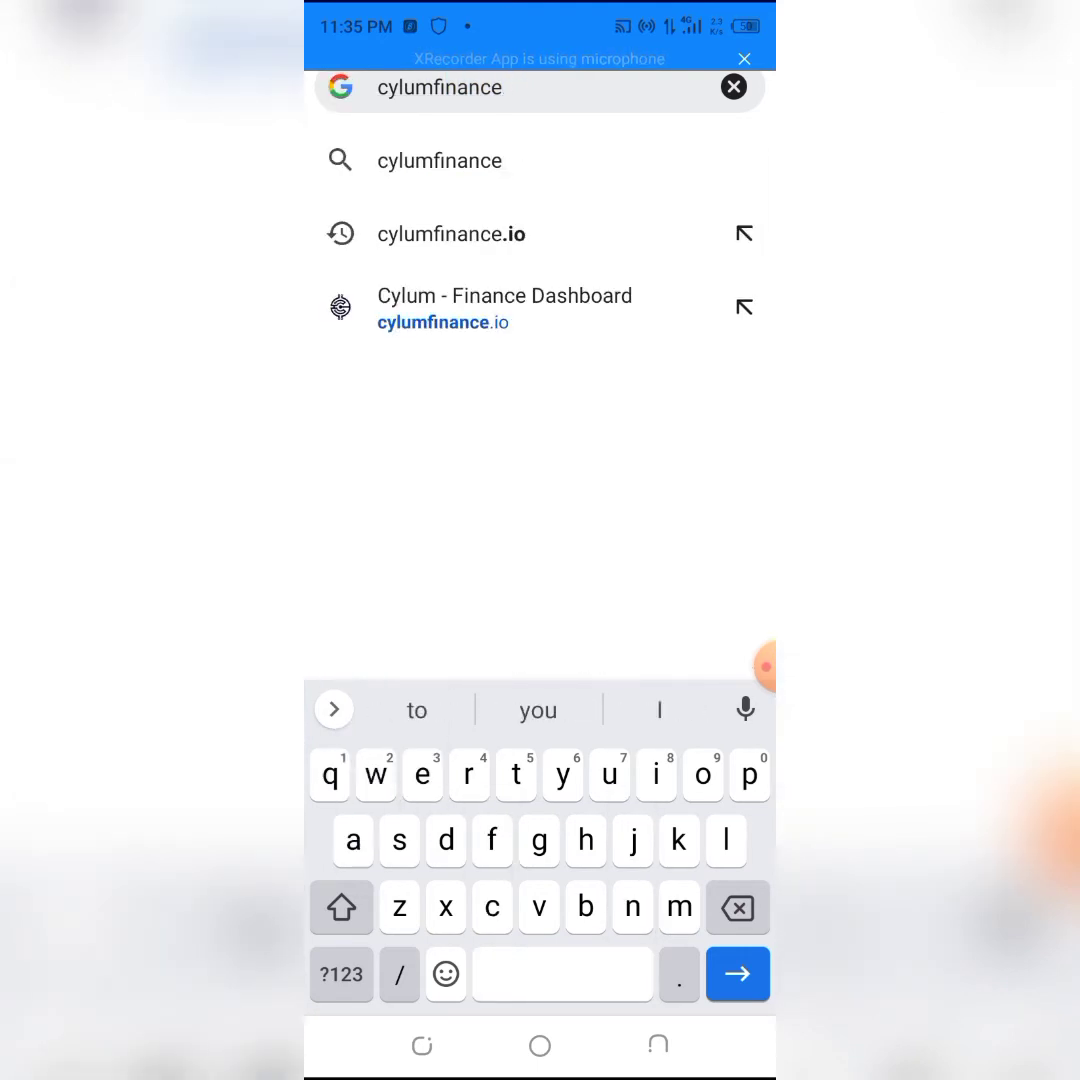
type(" p")
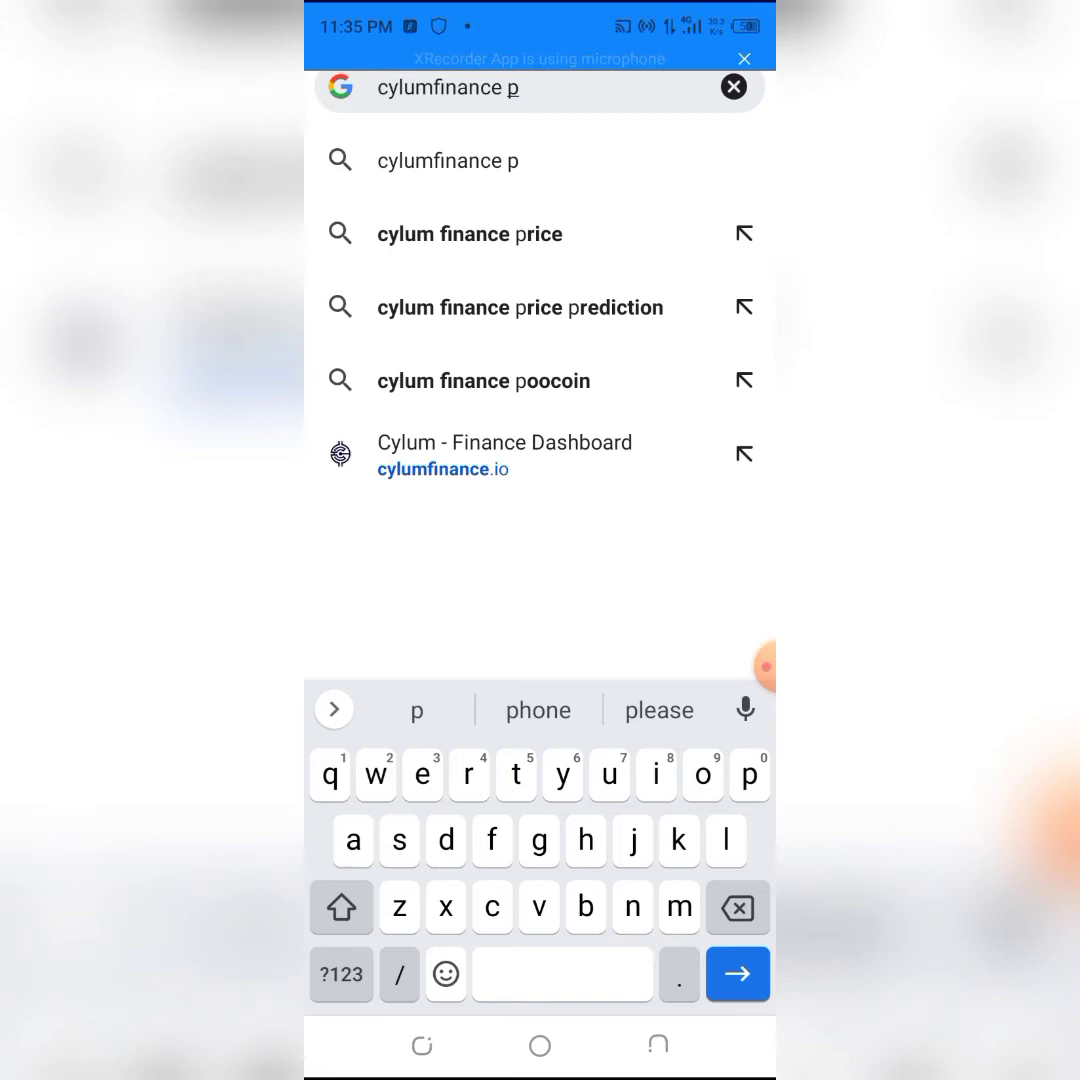
left_click(737, 974)
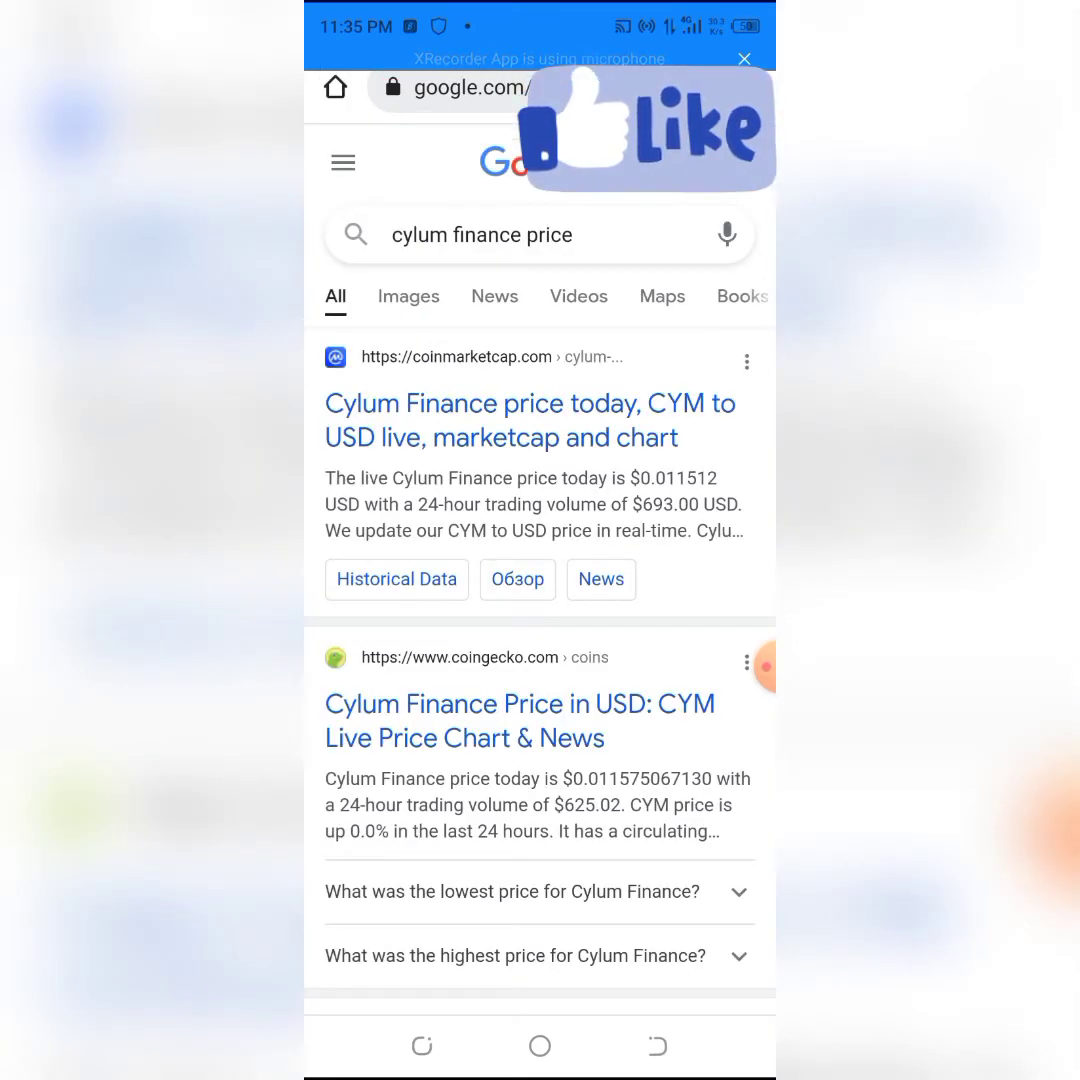
scroll(540, 600, "down", 3)
scroll(540, 600, "up", 2)
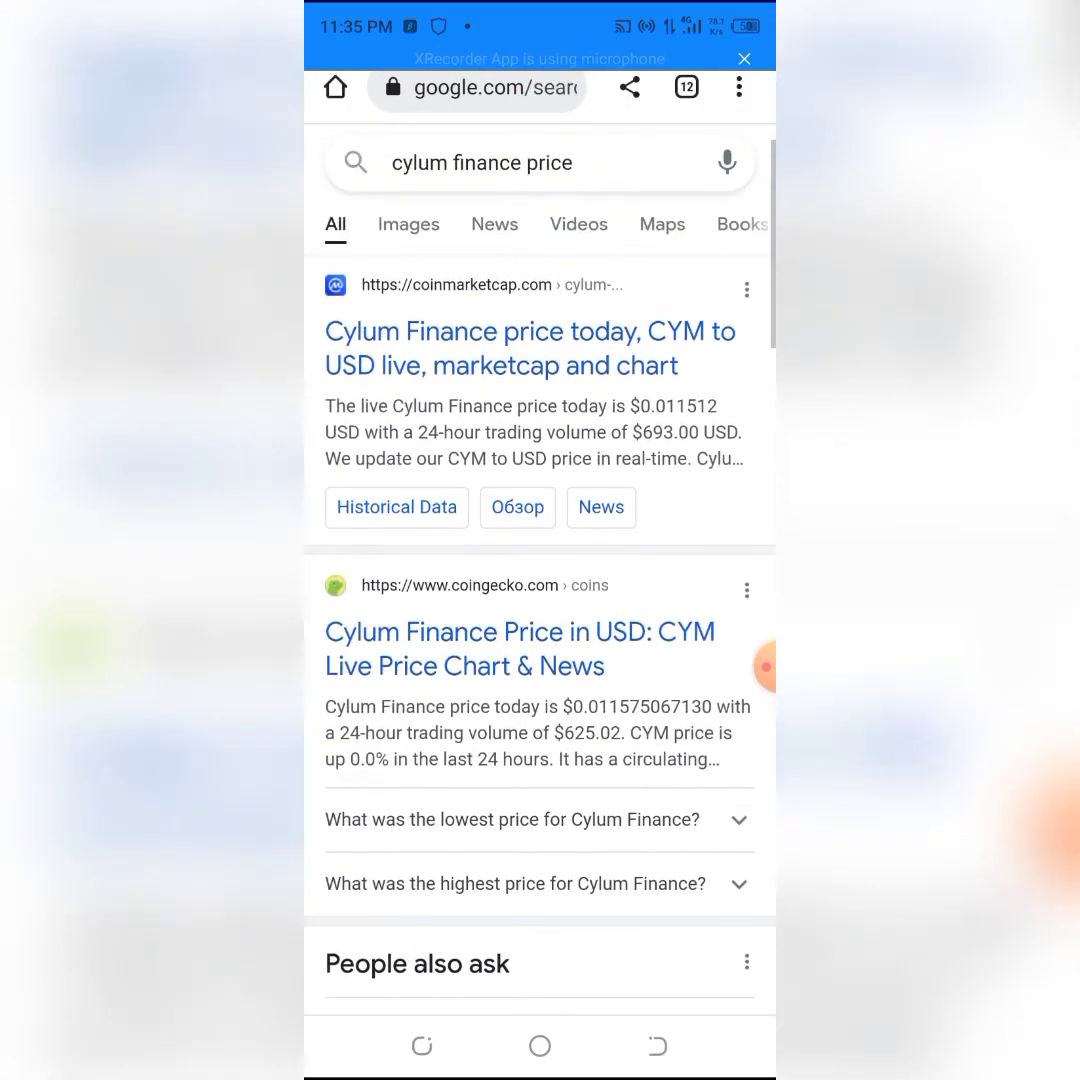
left_click(500, 347)
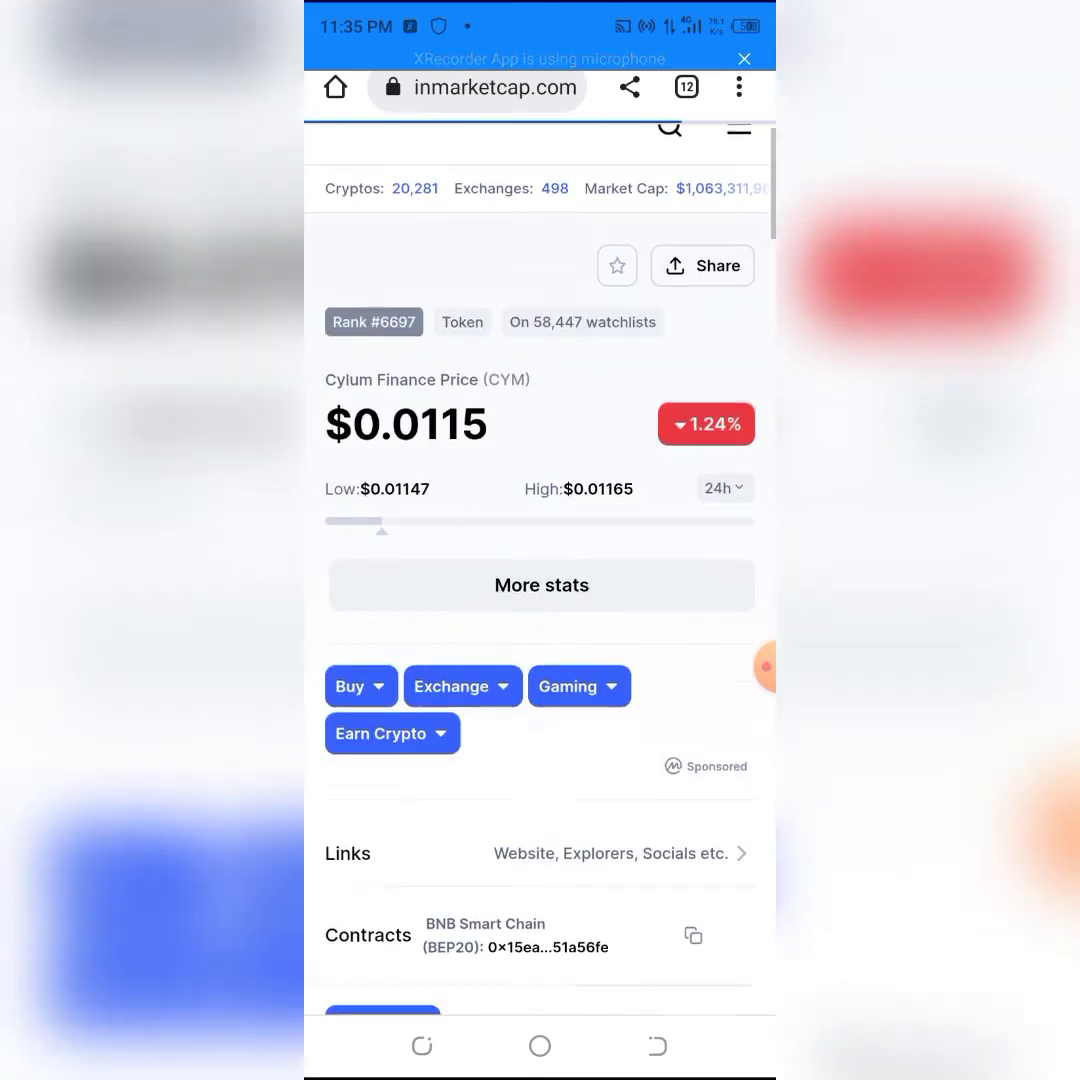
scroll(540, 600, "down", 2)
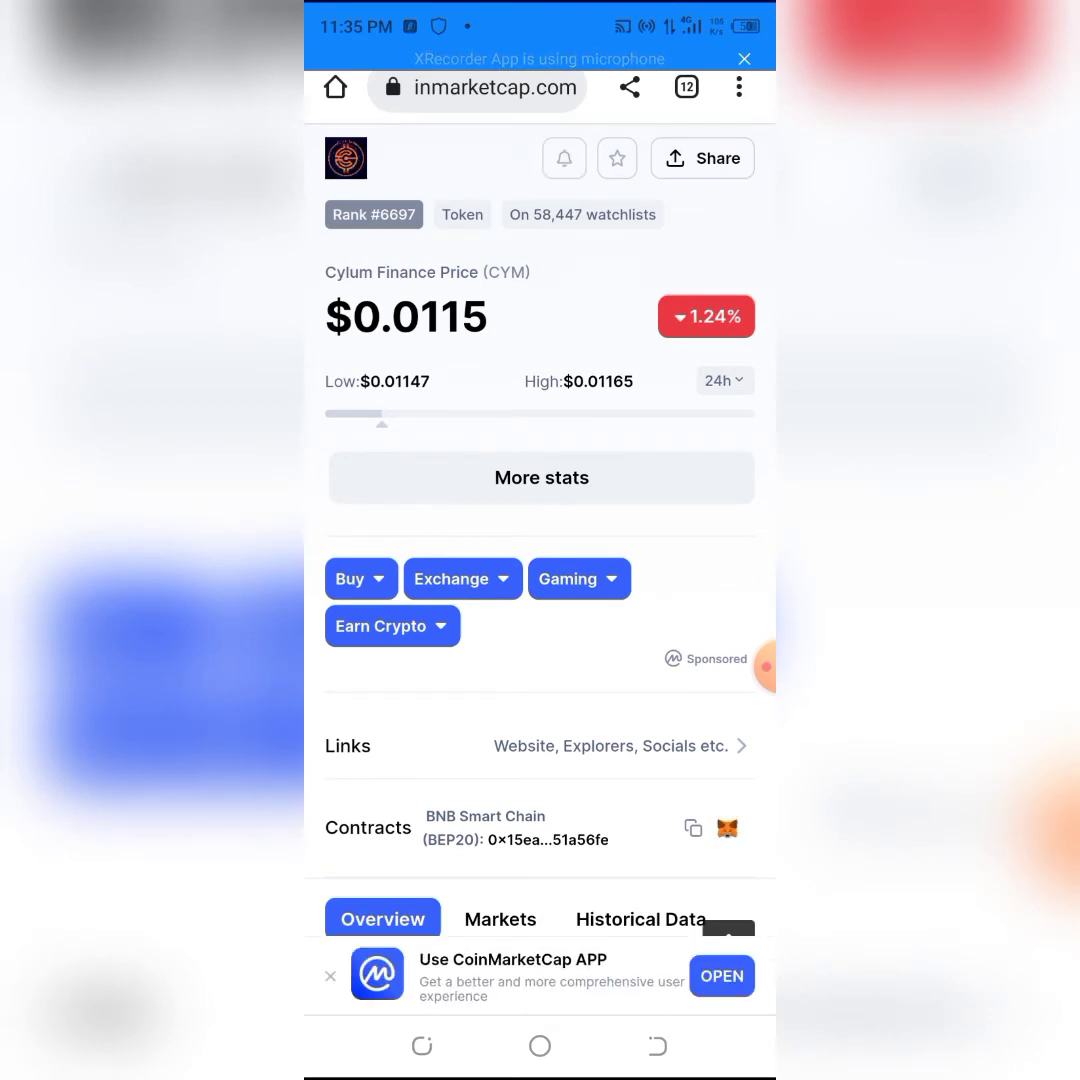
scroll(540, 600, "down", 1)
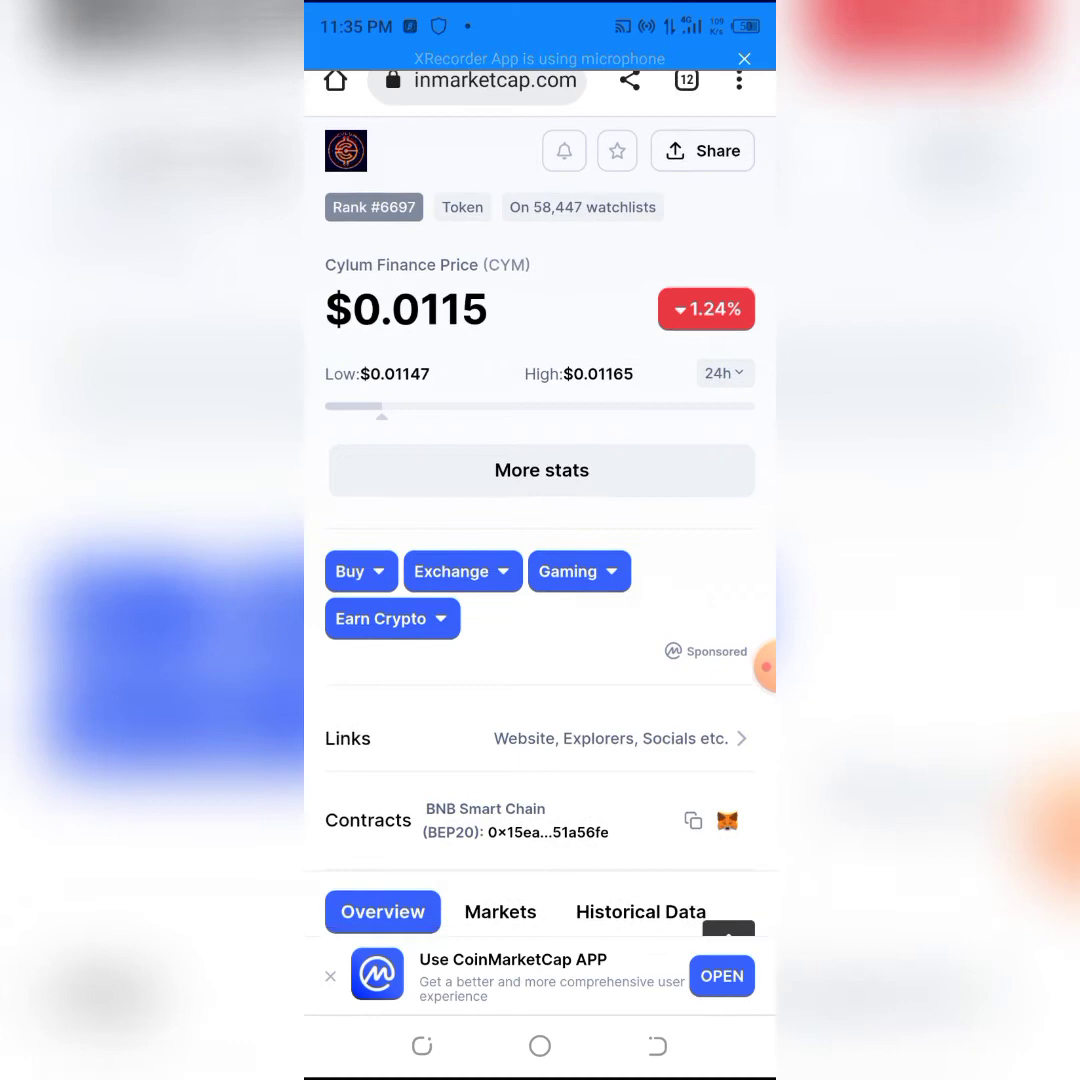
scroll(540, 600, "up", 1)
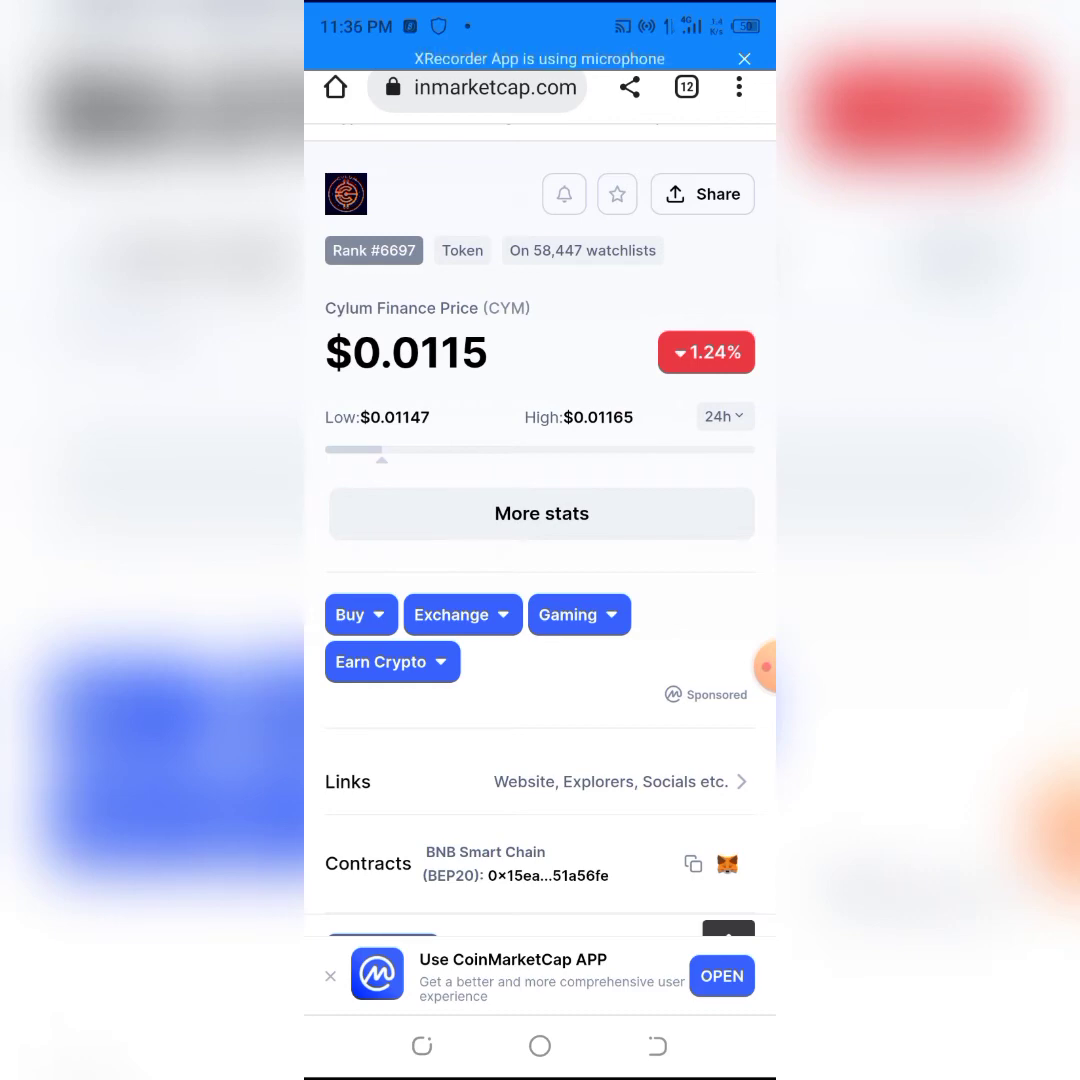
scroll(540, 600, "down", 4)
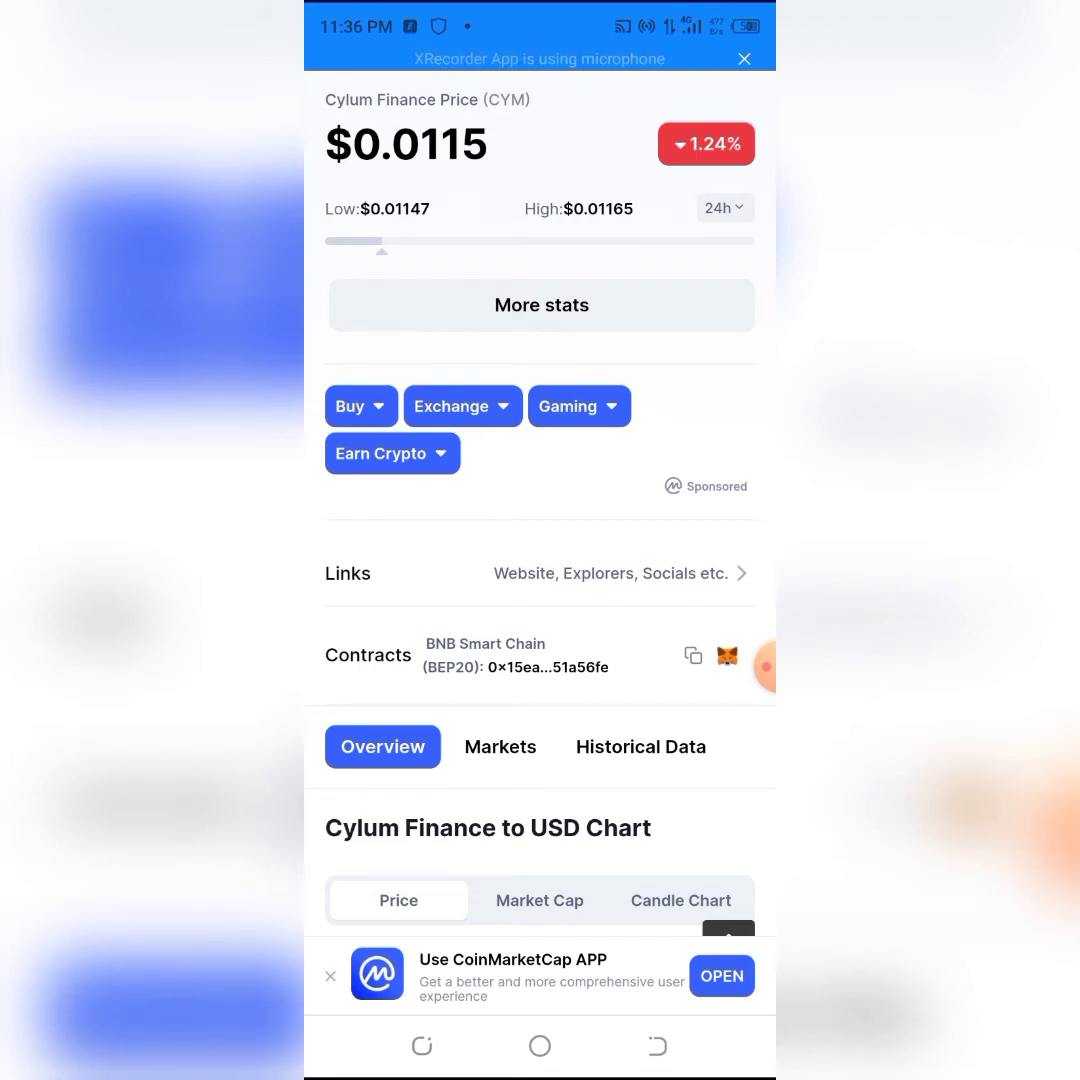
scroll(540, 500, "up", 2)
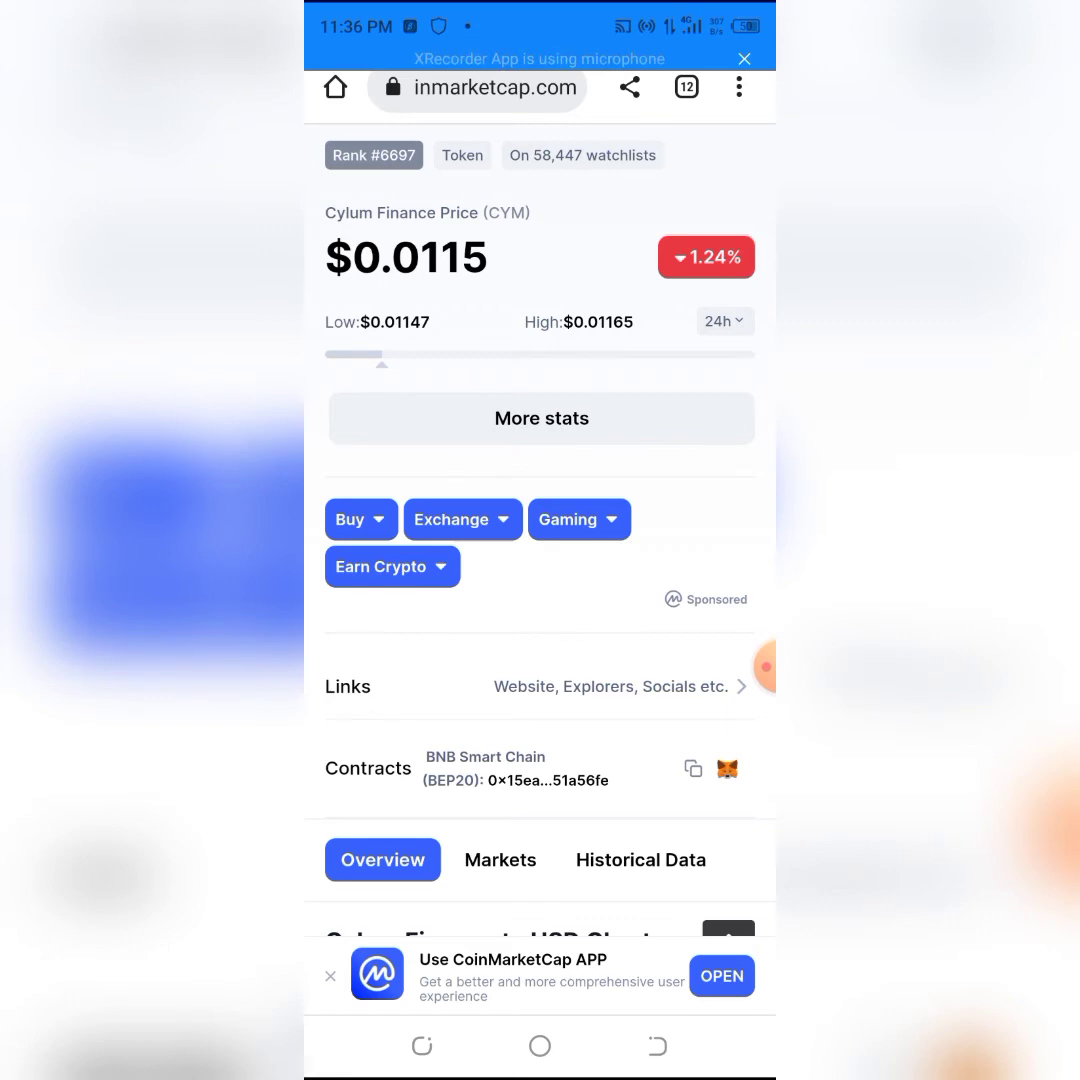
Step: Return to the bSwap wallet-provider tab from the open-tabs overview
left_click(686, 87)
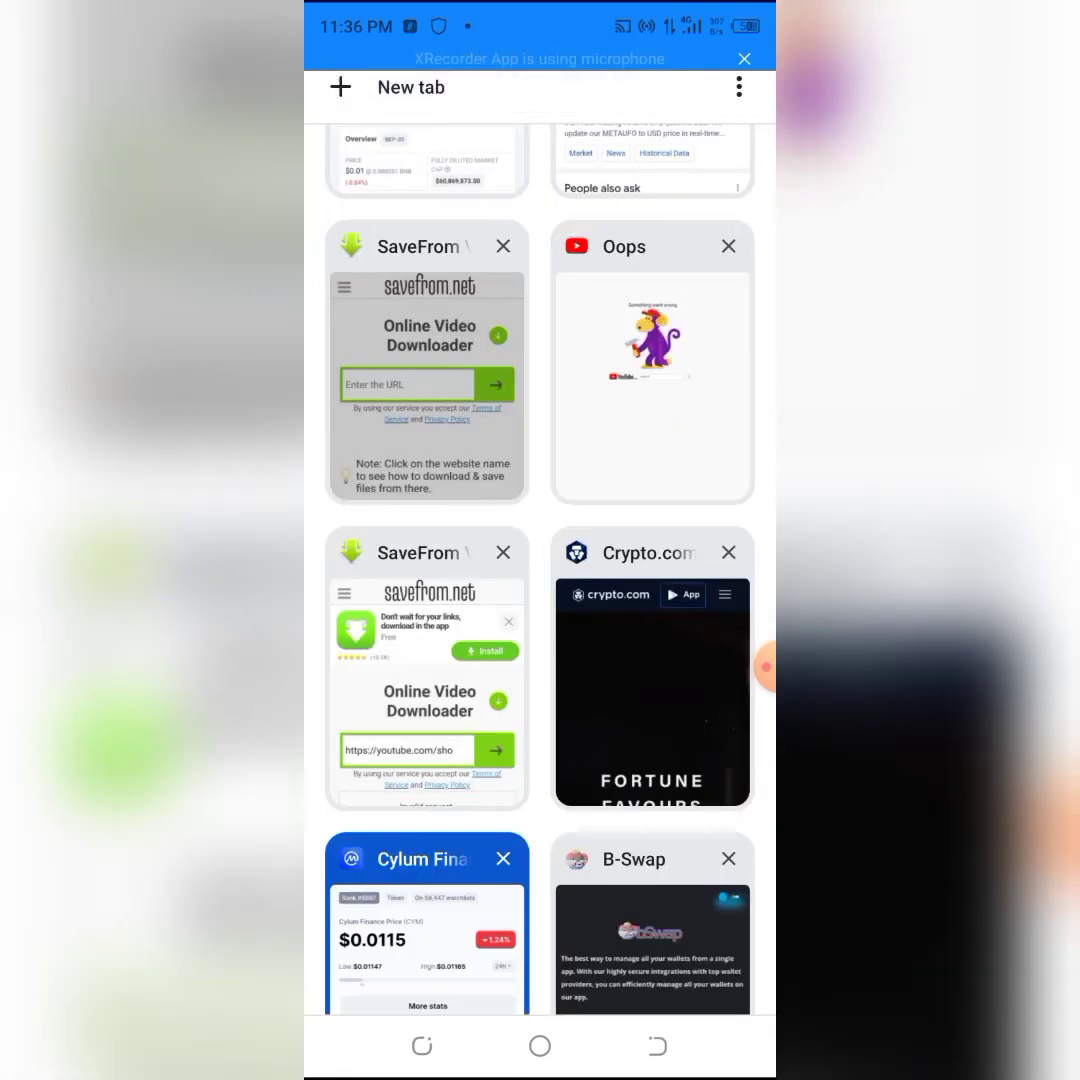
left_click(650, 650)
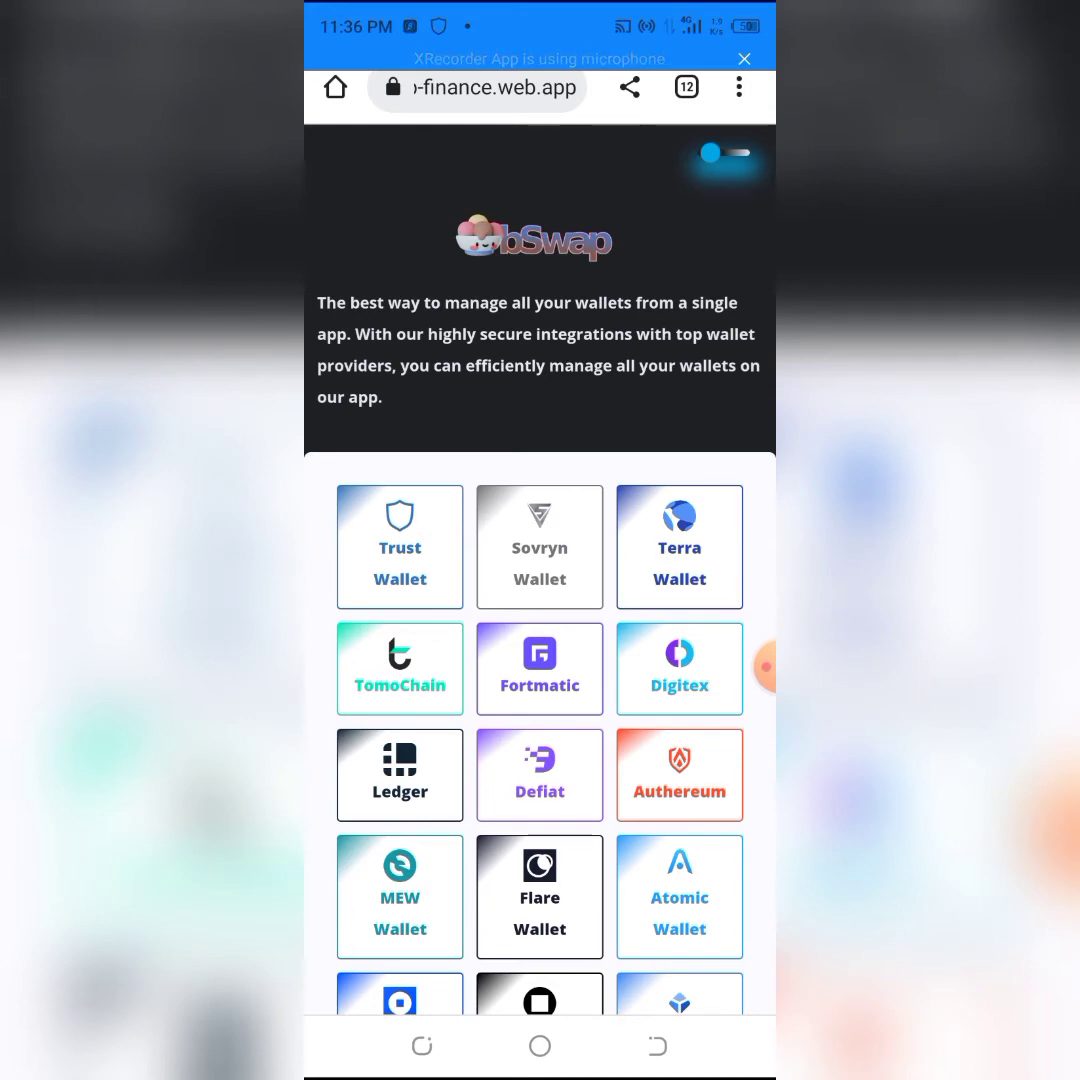
scroll(540, 700, "down", 8)
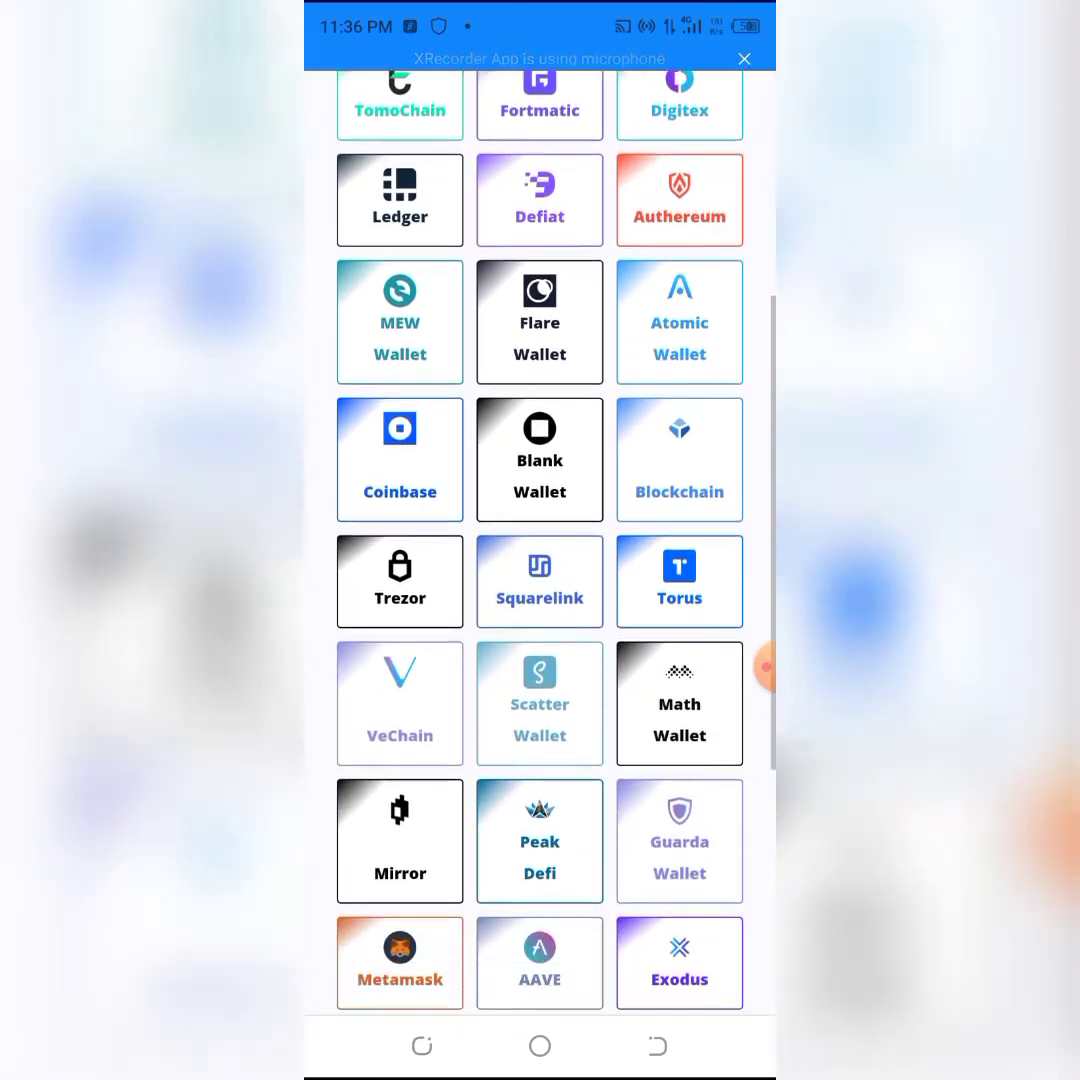
scroll(540, 600, "down", 5)
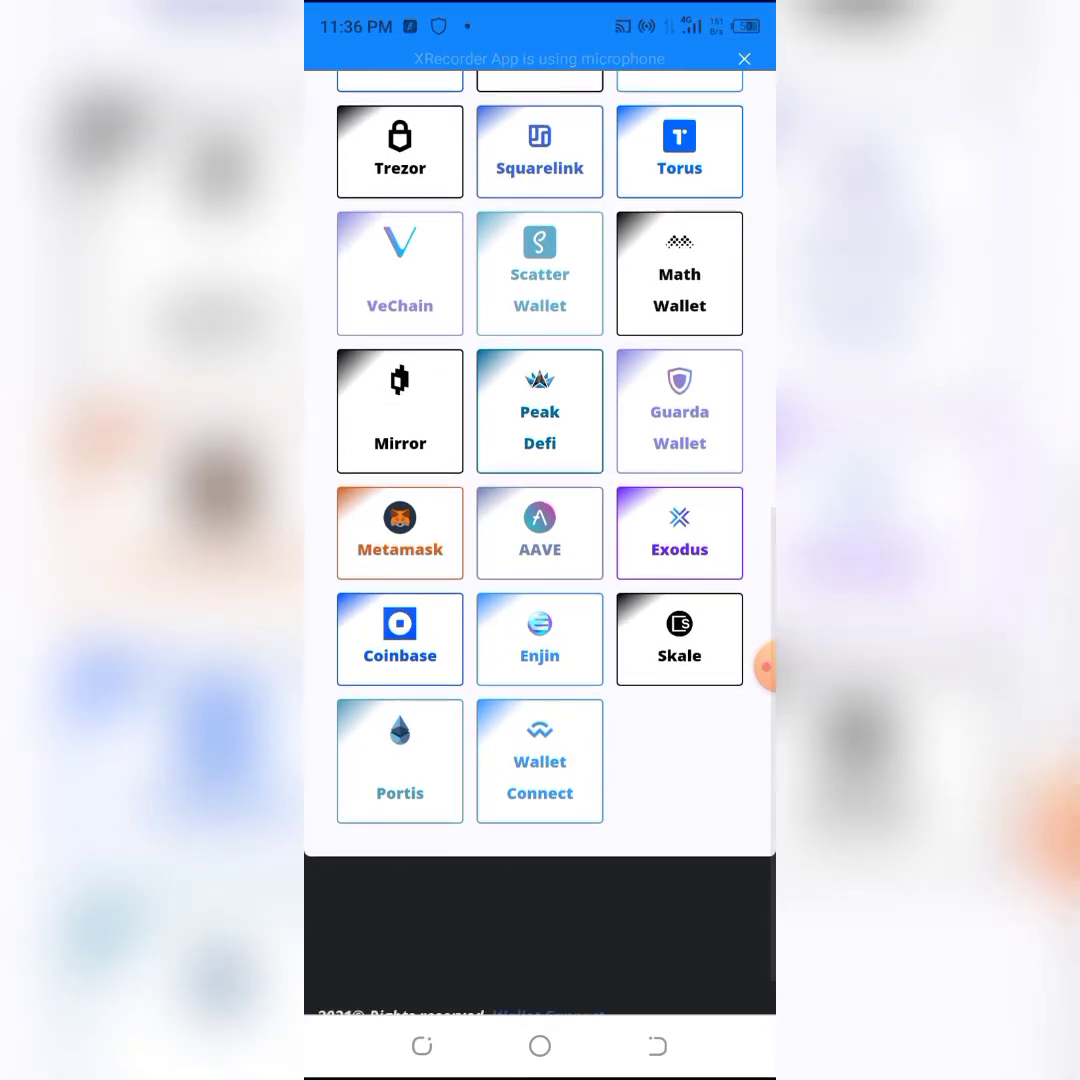
scroll(540, 600, "up", 2)
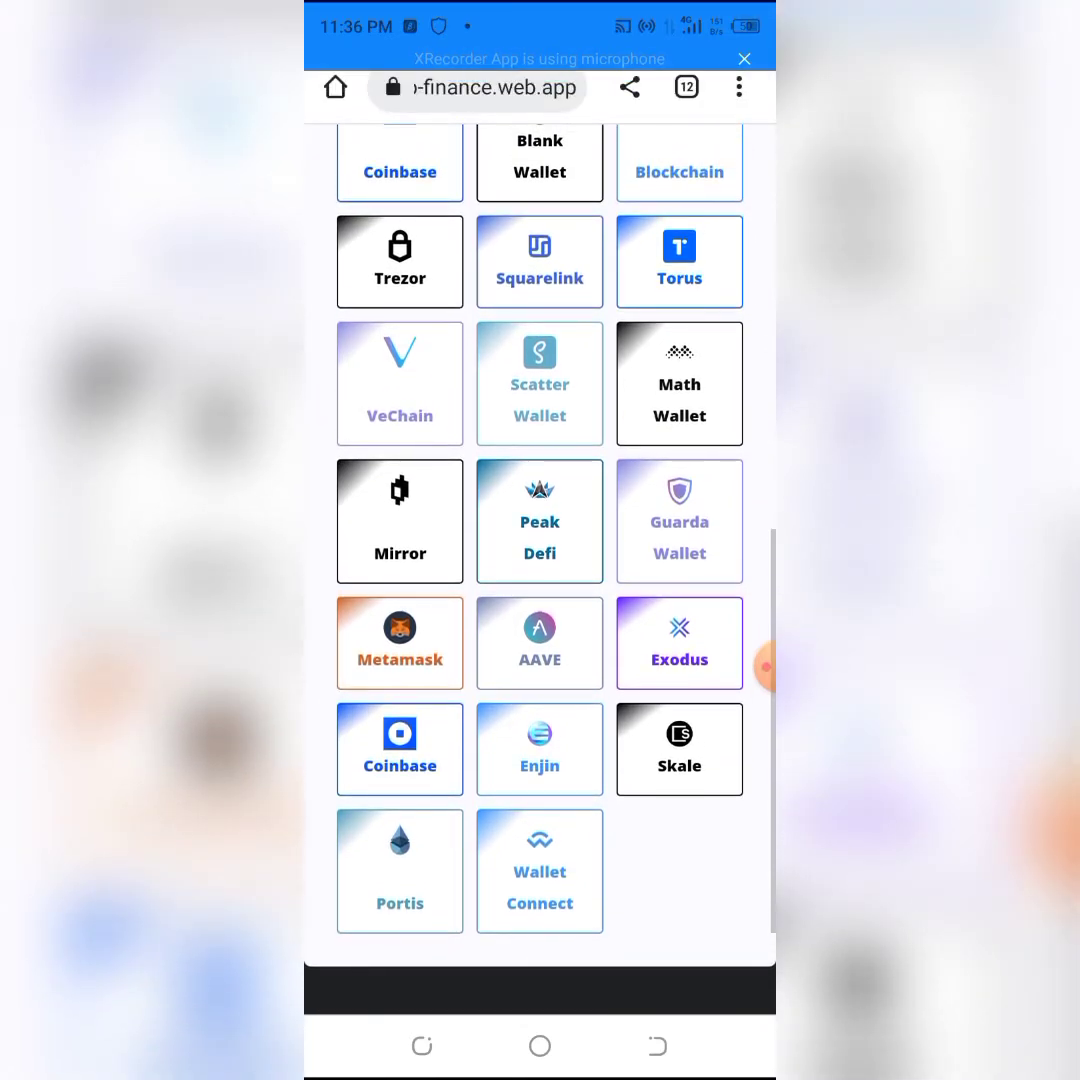
scroll(540, 600, "up", 4)
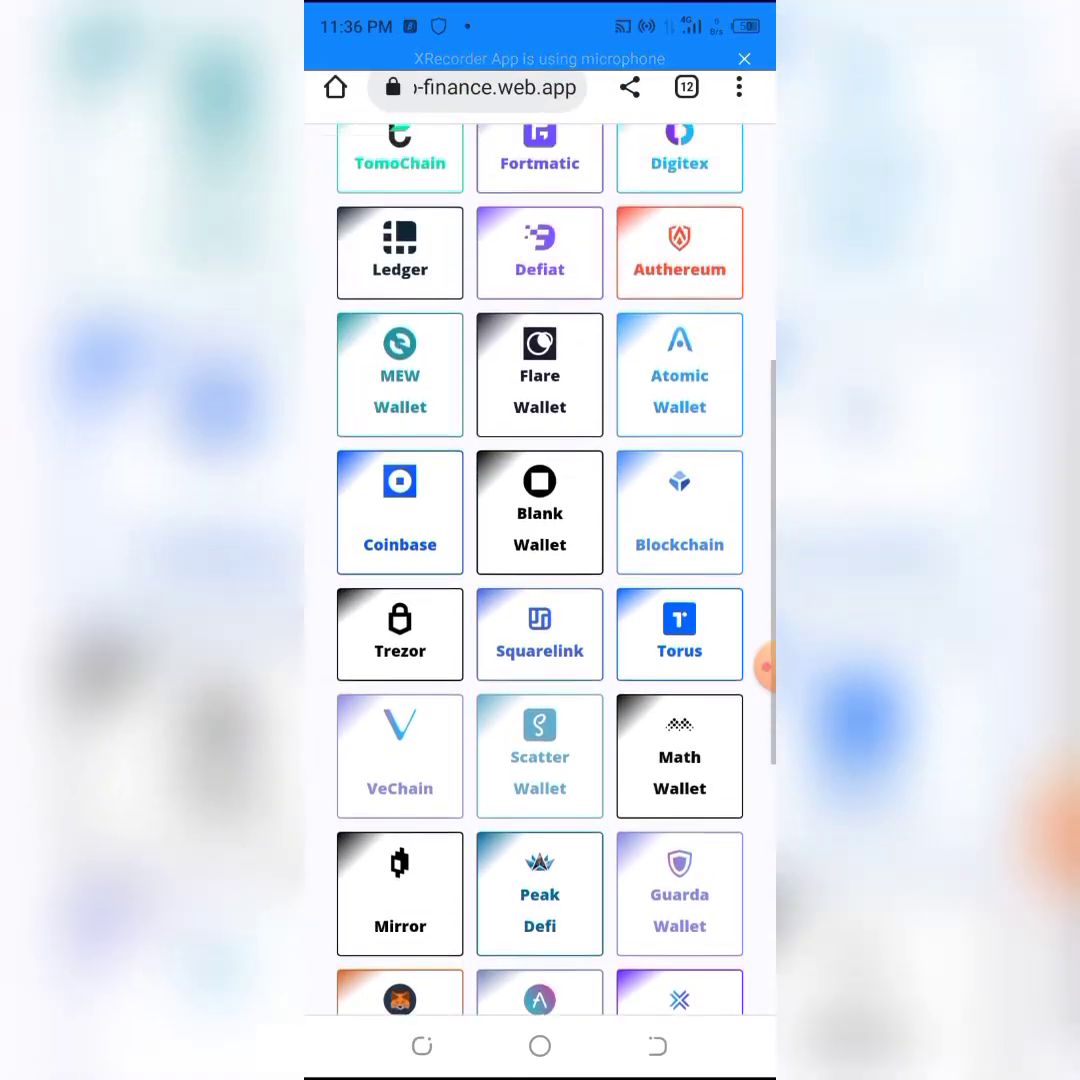
scroll(540, 600, "up", 6)
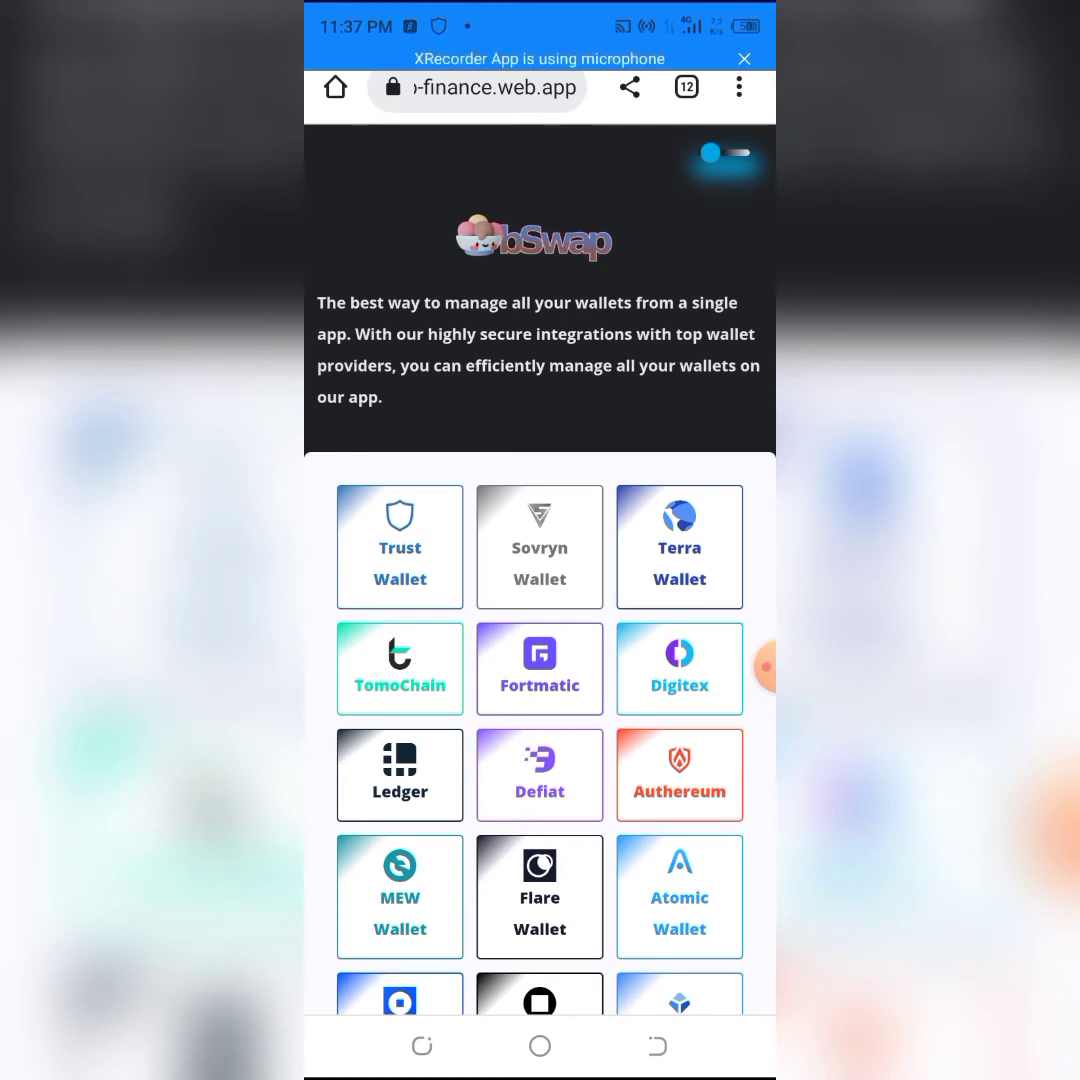
Step: Connect a Trust Wallet to bSwap via its wallet tile
left_click(399, 546)
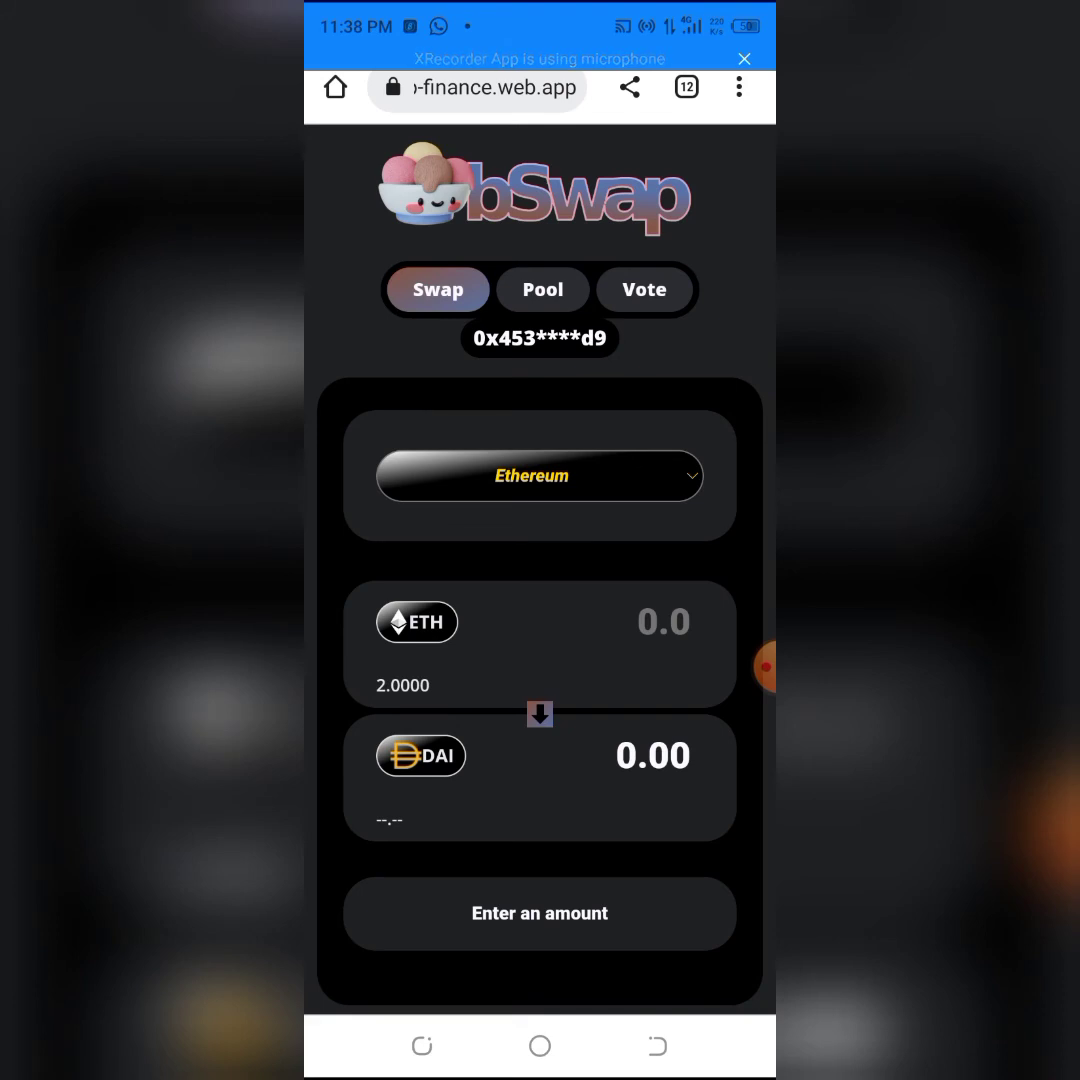
scroll(540, 600, "down", 2)
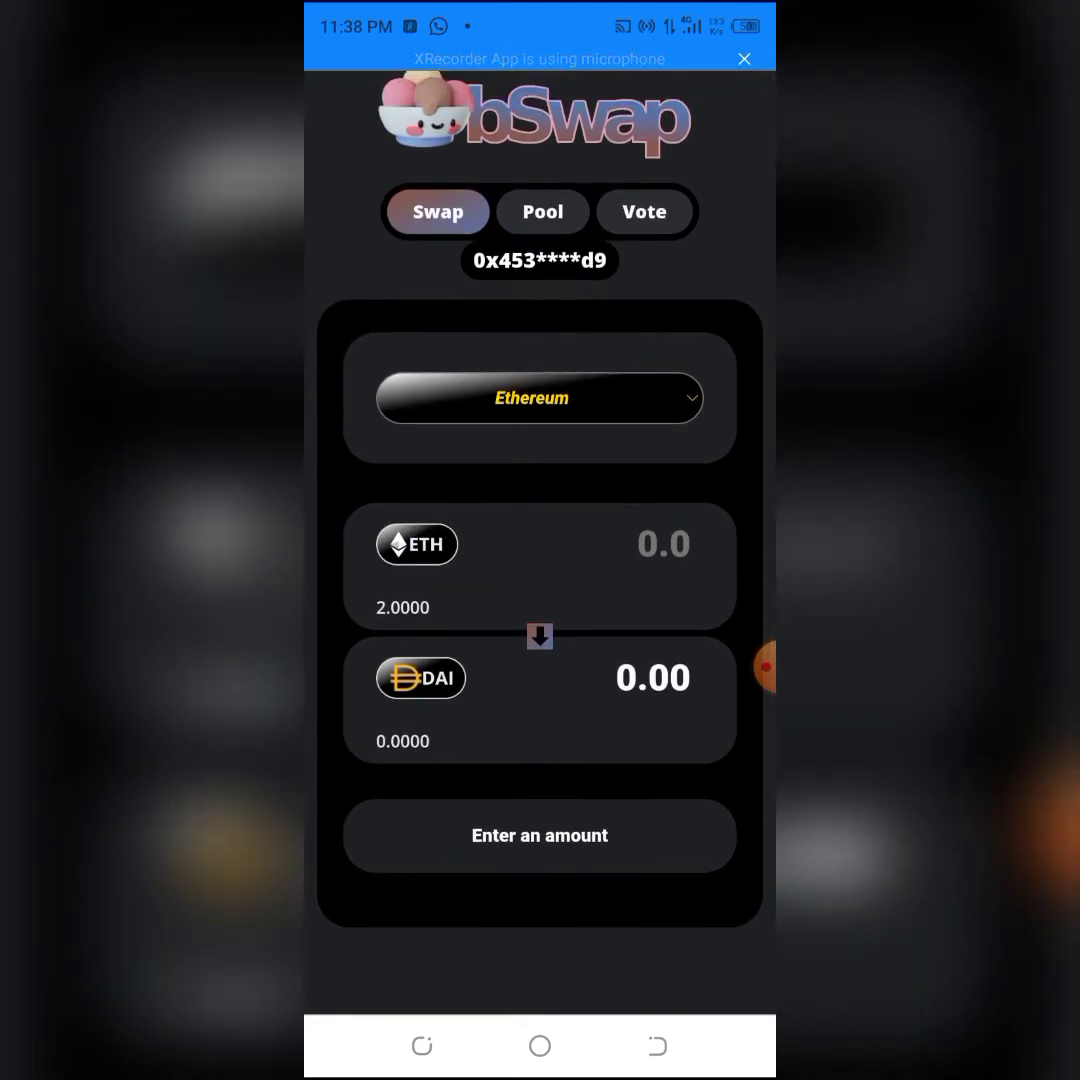
Step: Change the bSwap network from Ethereum to Smart Chain, then show the open tabs
left_click(693, 400)
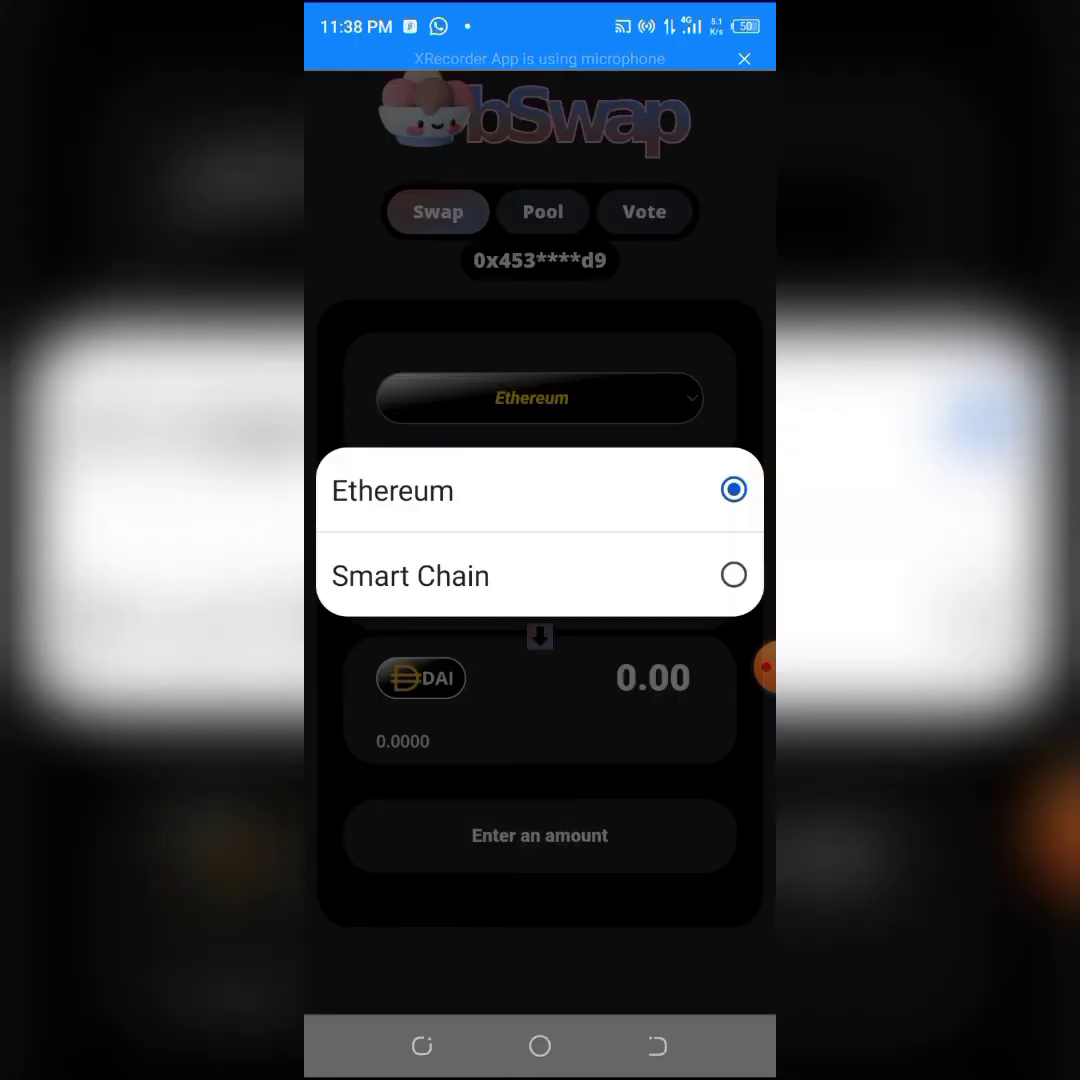
left_click(410, 576)
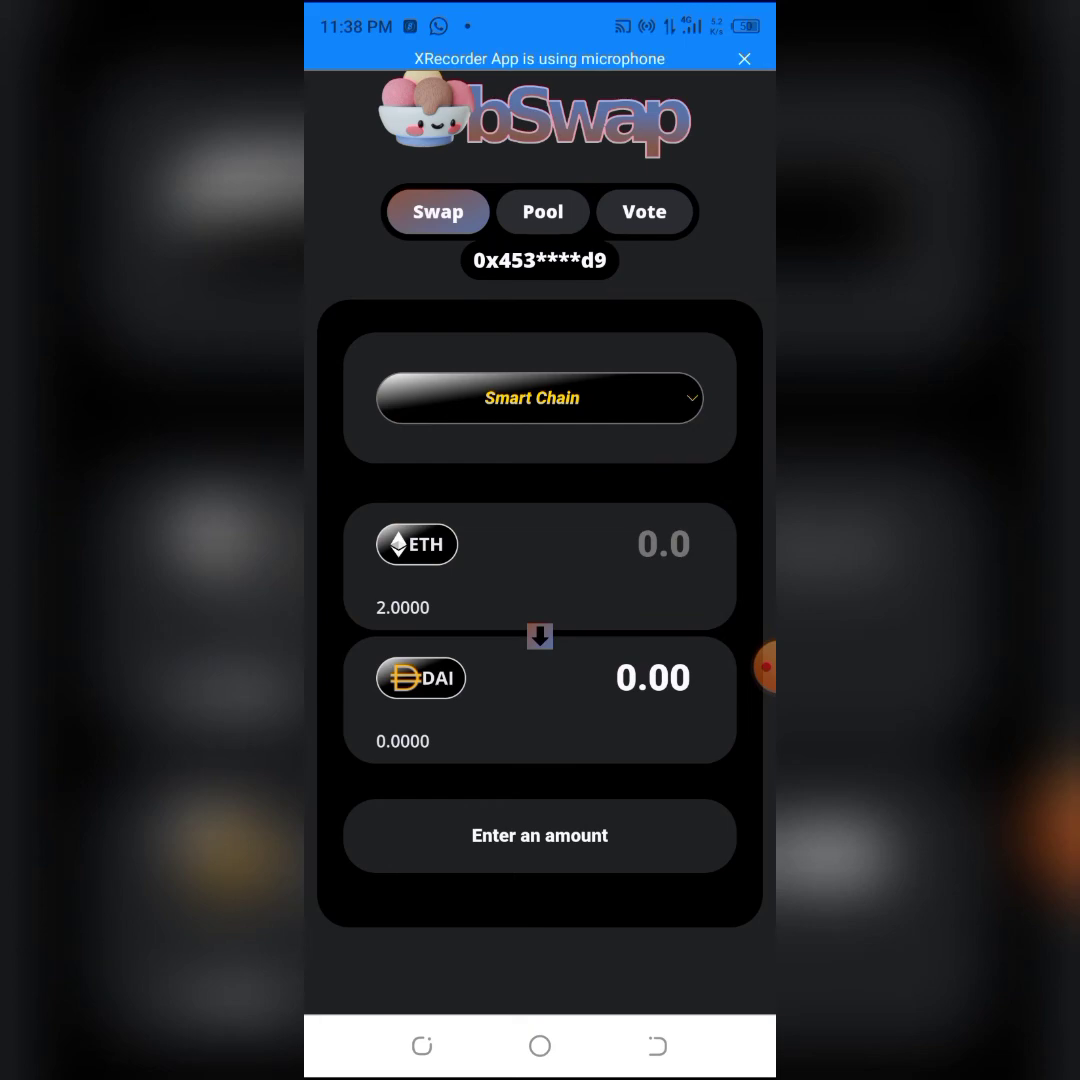
scroll(540, 600, "up", 2)
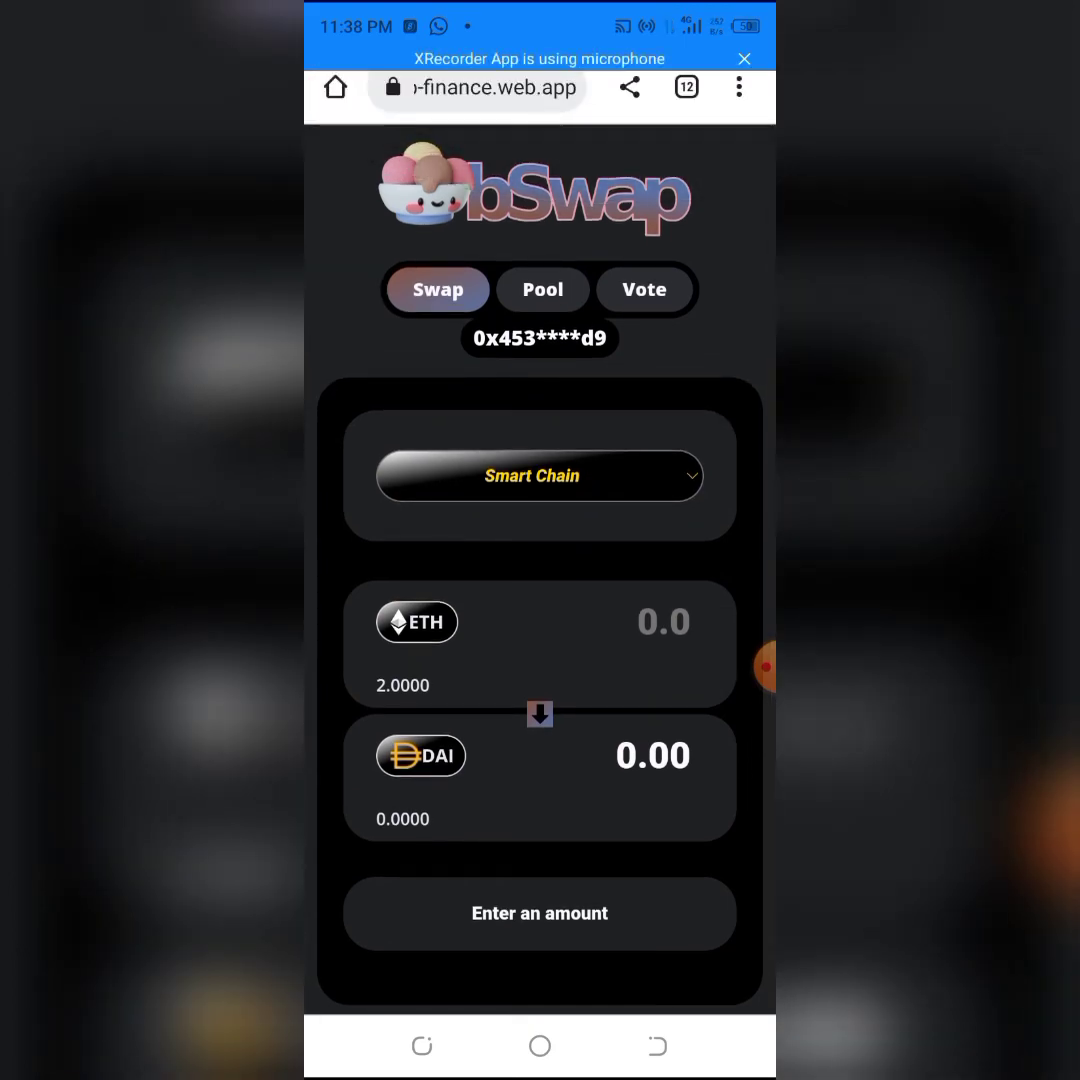
left_click(686, 87)
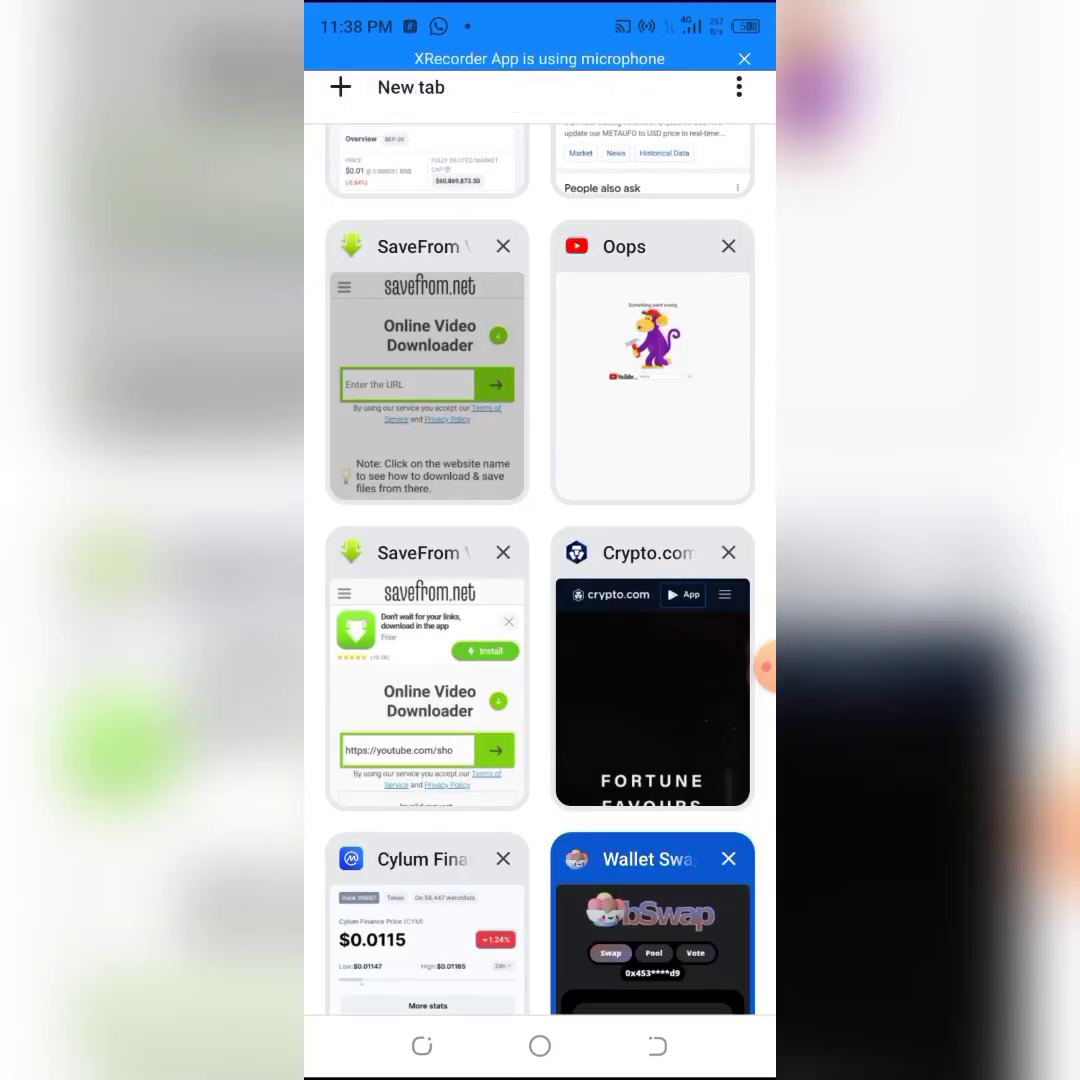
Step: From the Cylum Finance price tab, go to the suggested bscscan.com address page
left_click(427, 930)
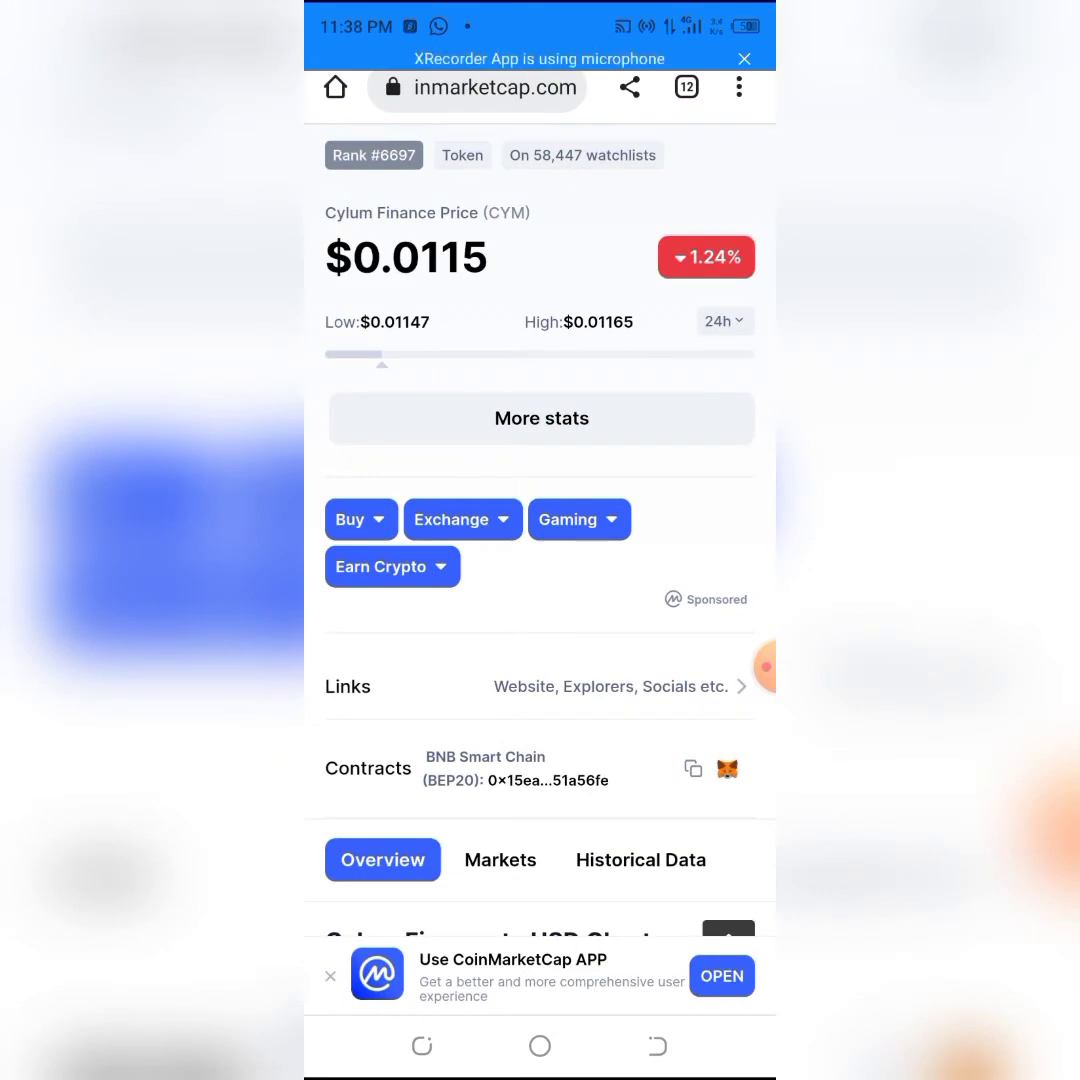
left_click(495, 87)
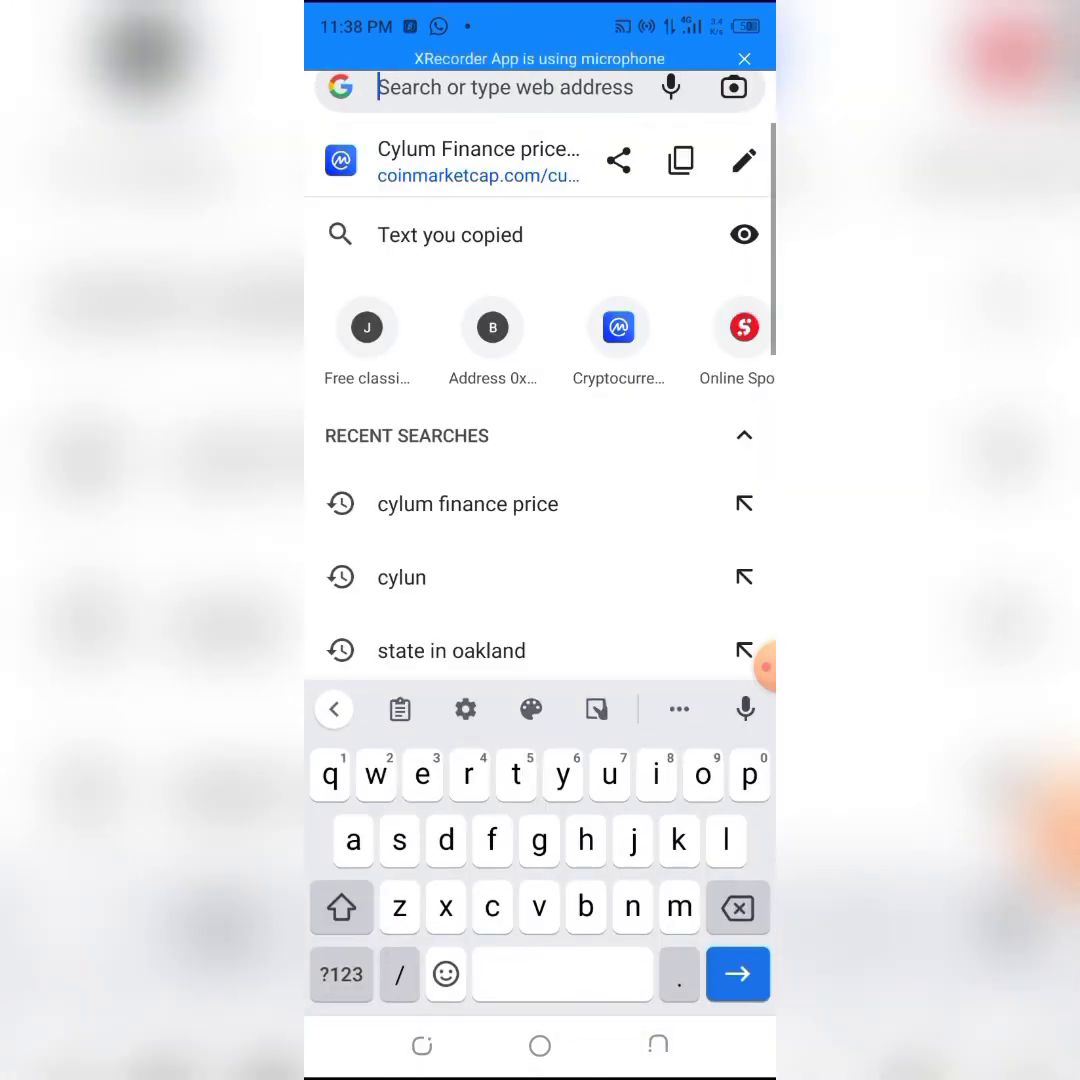
type("b")
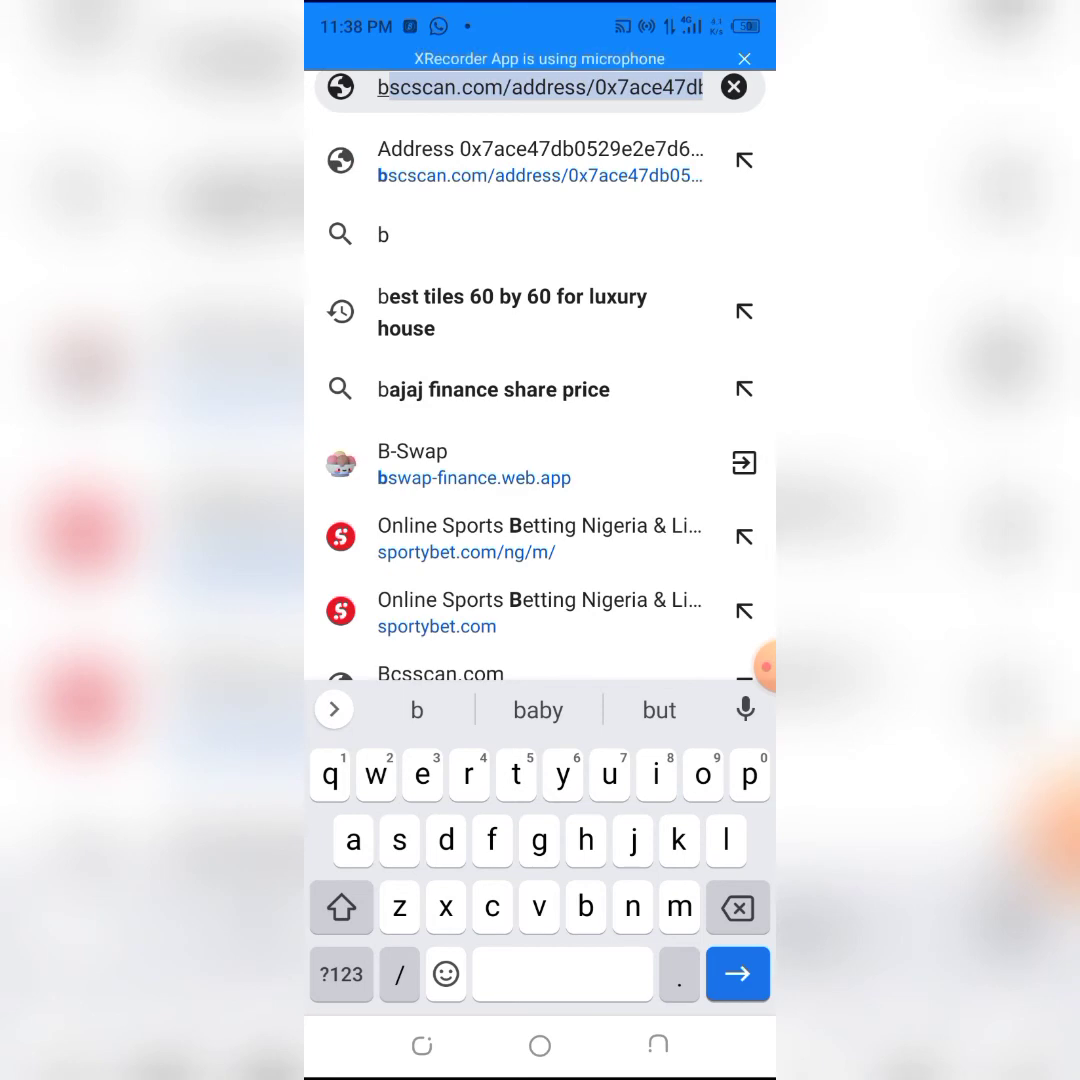
type("s")
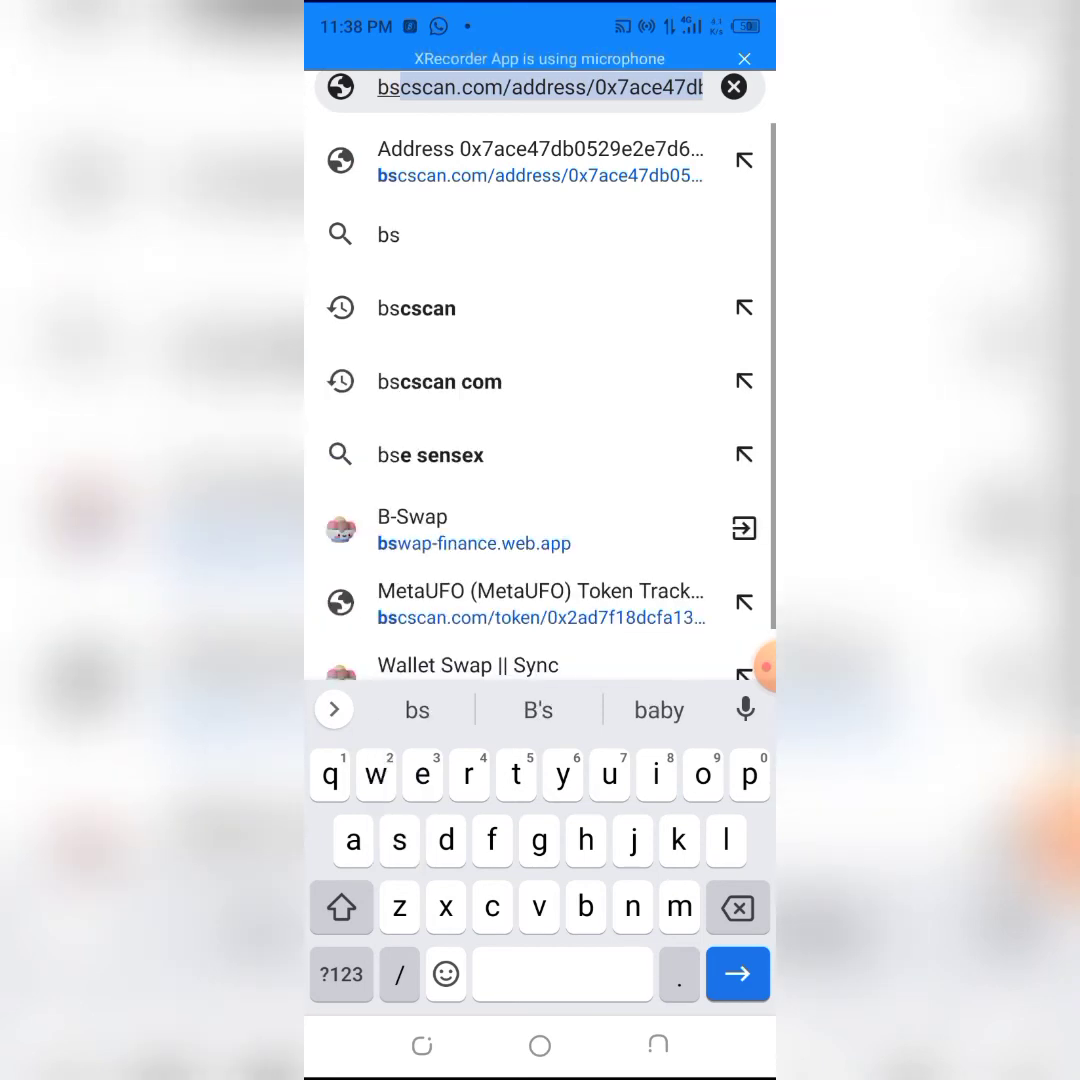
type("csc")
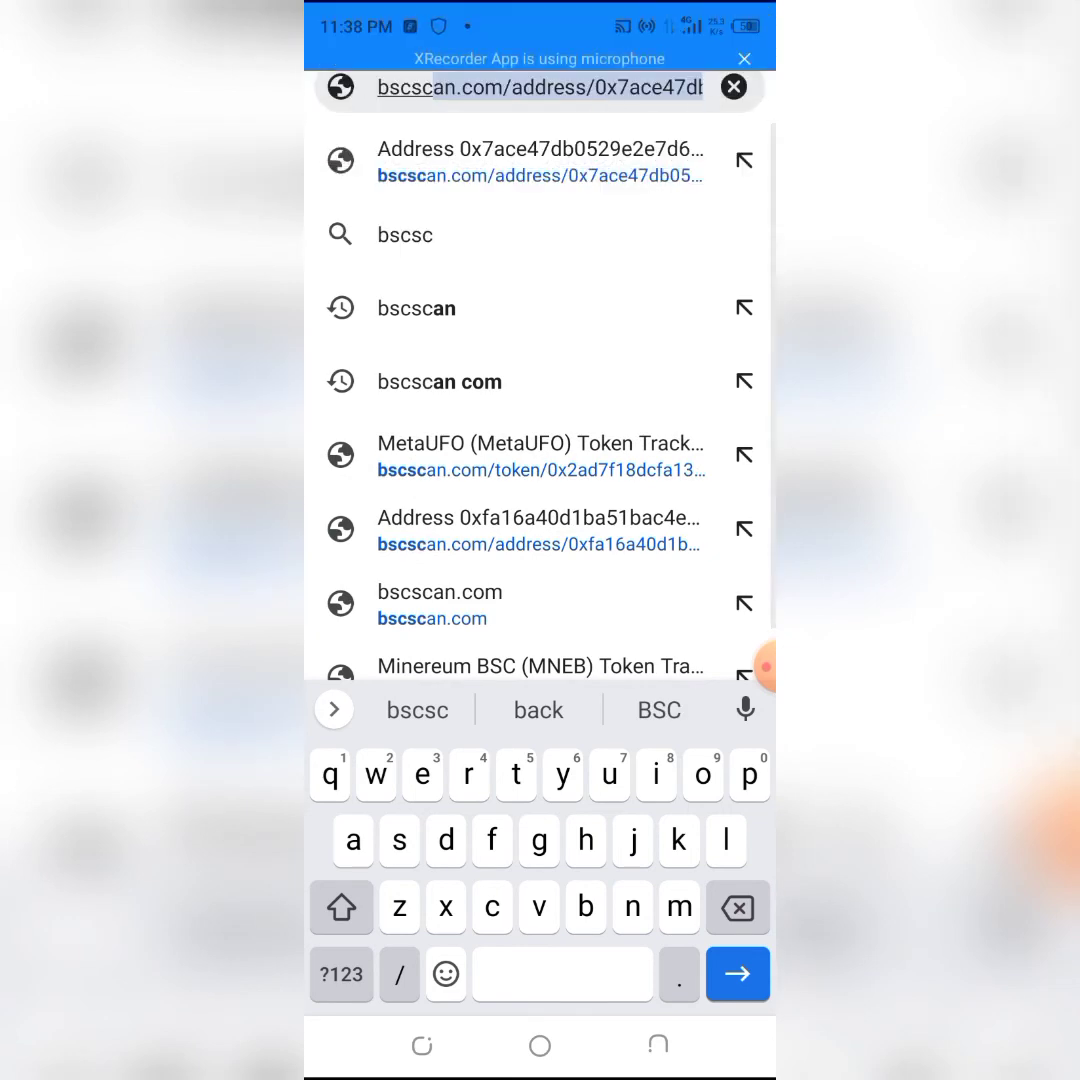
key("Return")
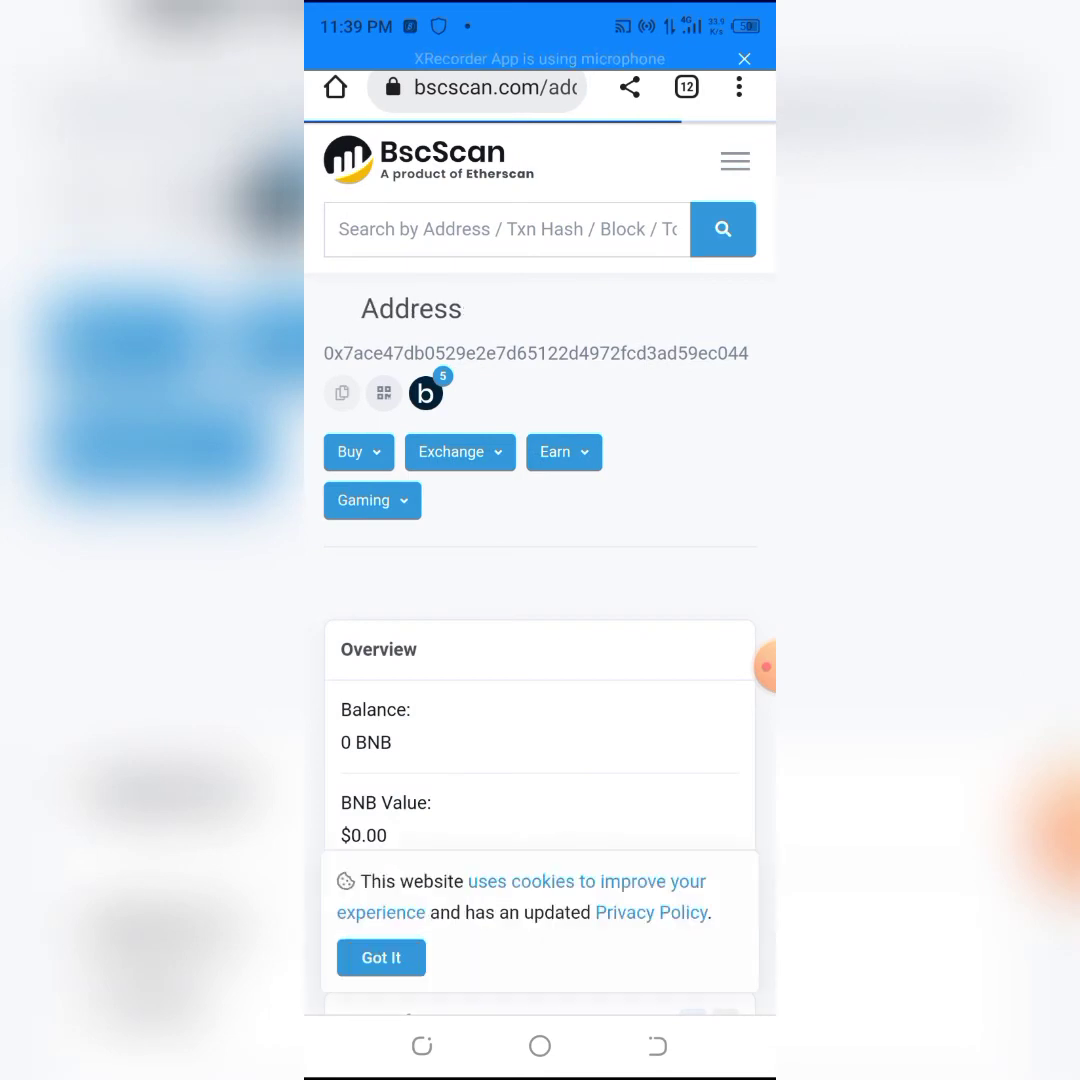
scroll(540, 600, "down", 3)
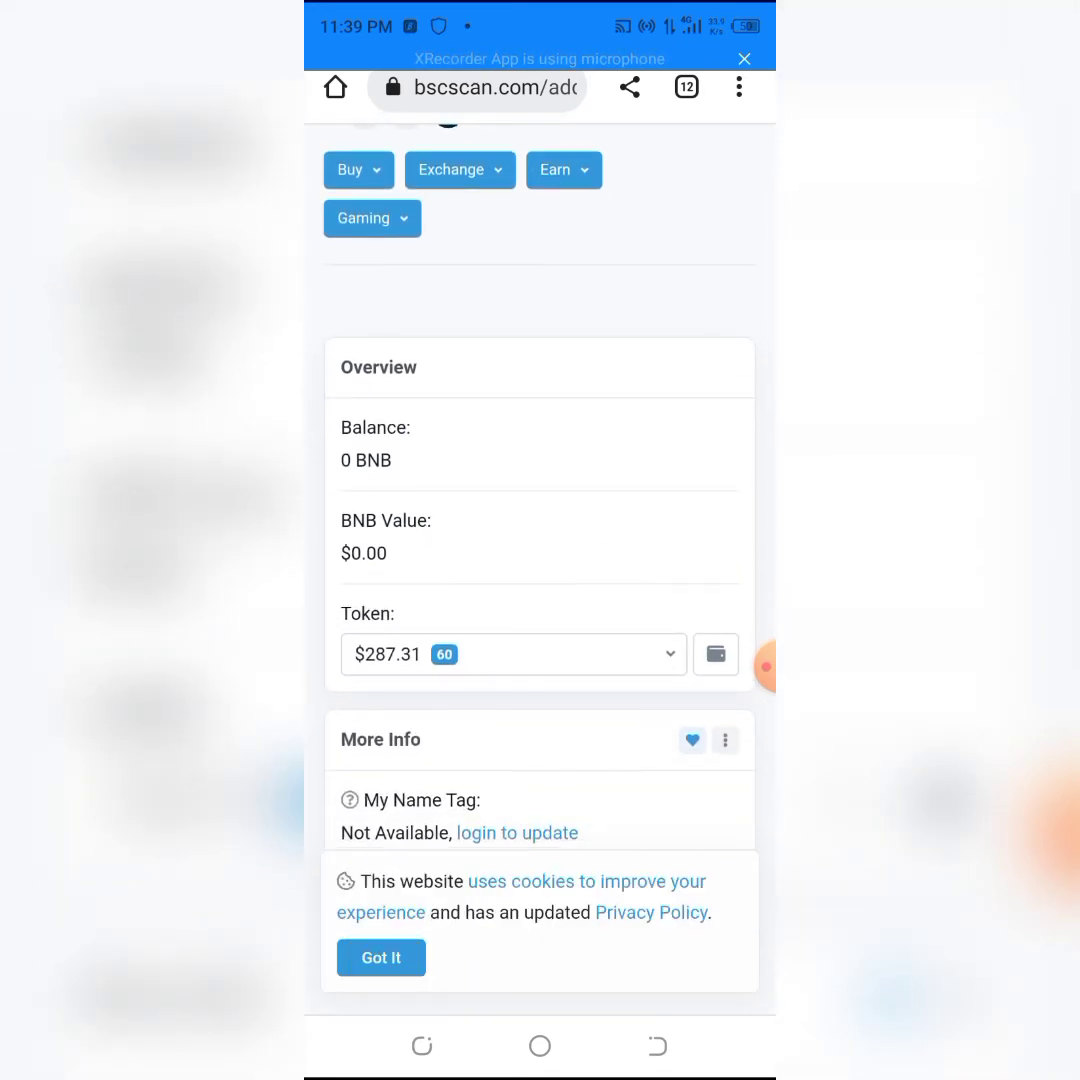
scroll(540, 500, "up", 3)
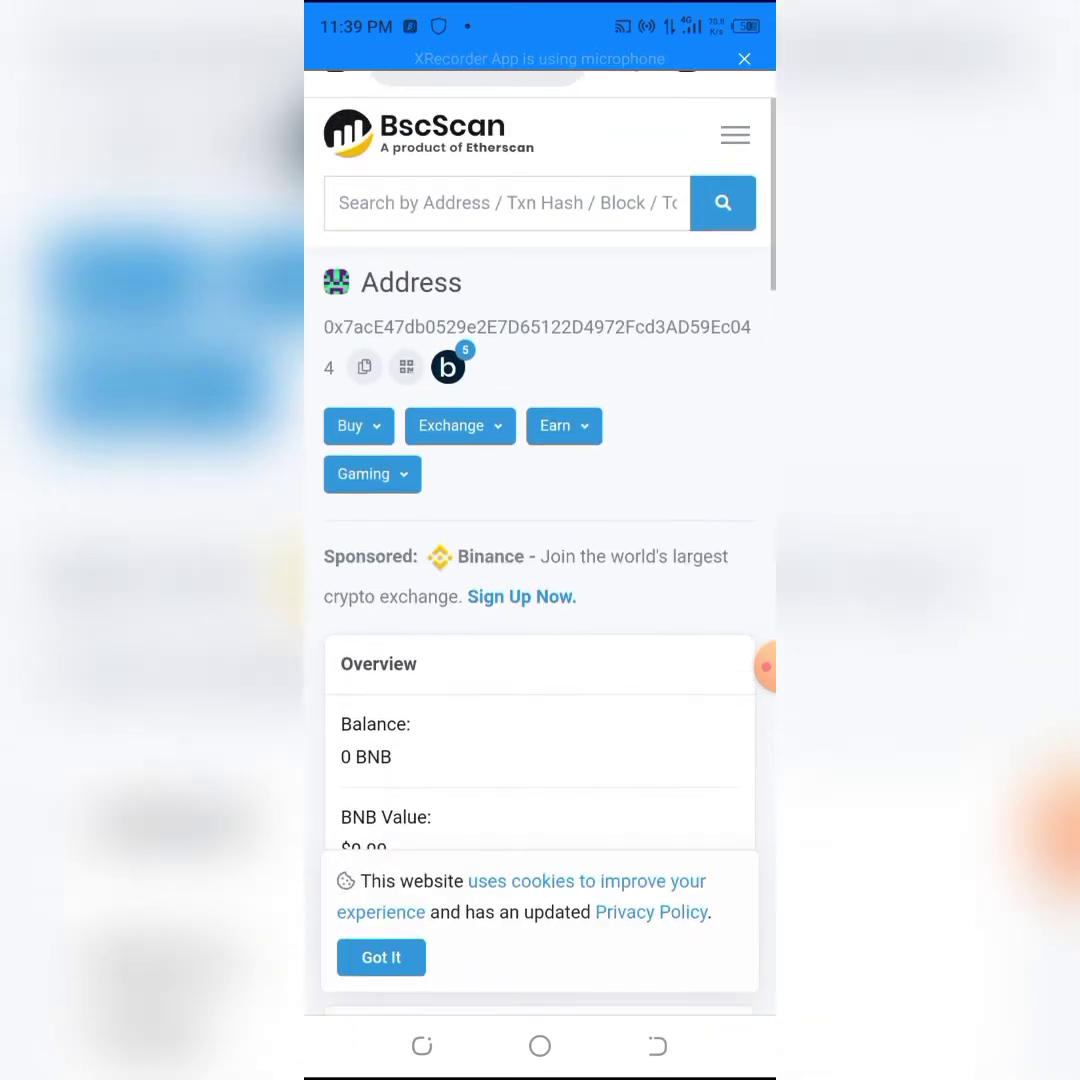
Step: Find the CYLUM (CYM) token on BscScan and copy its contract address, then show the tabs
left_click(507, 158)
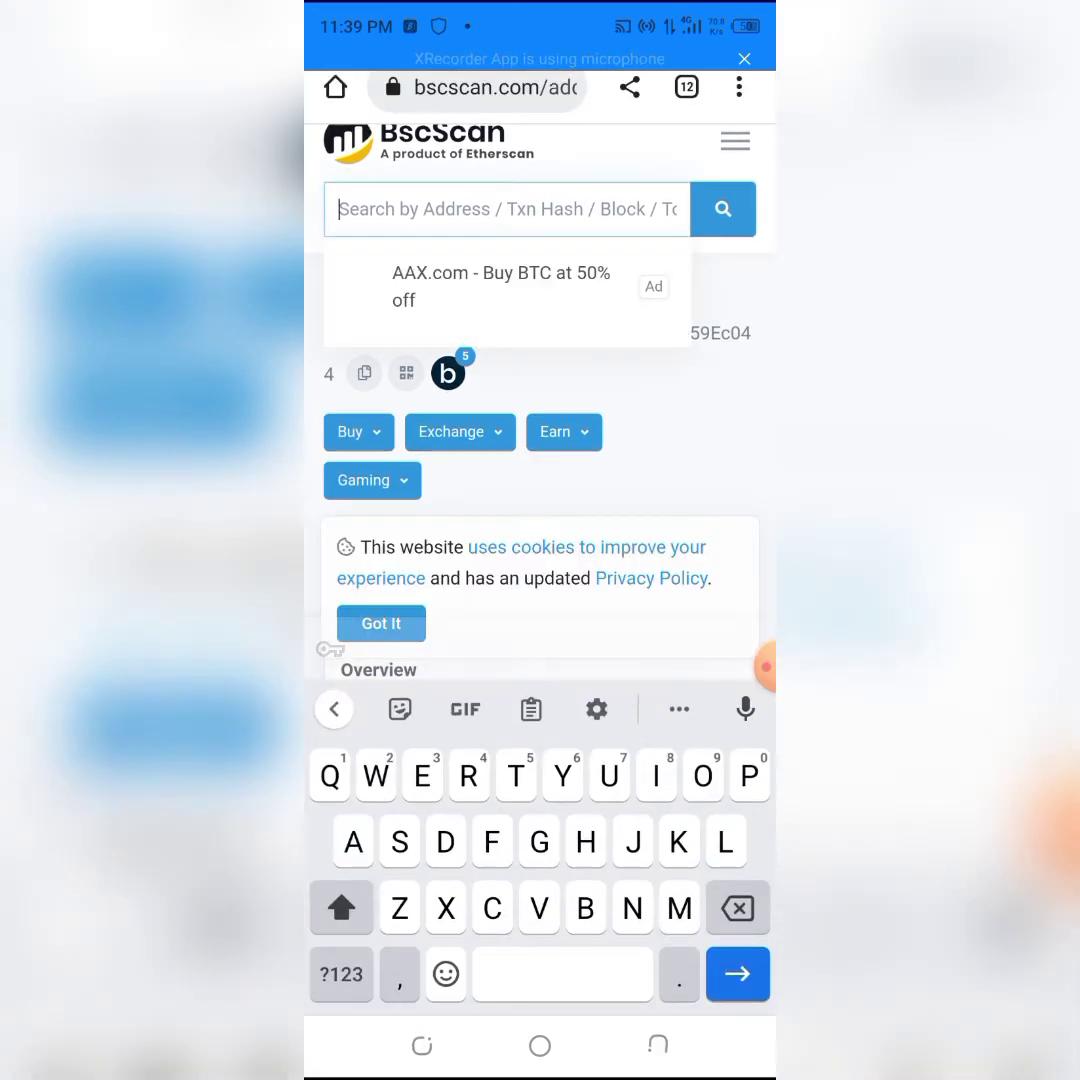
type("Cylum")
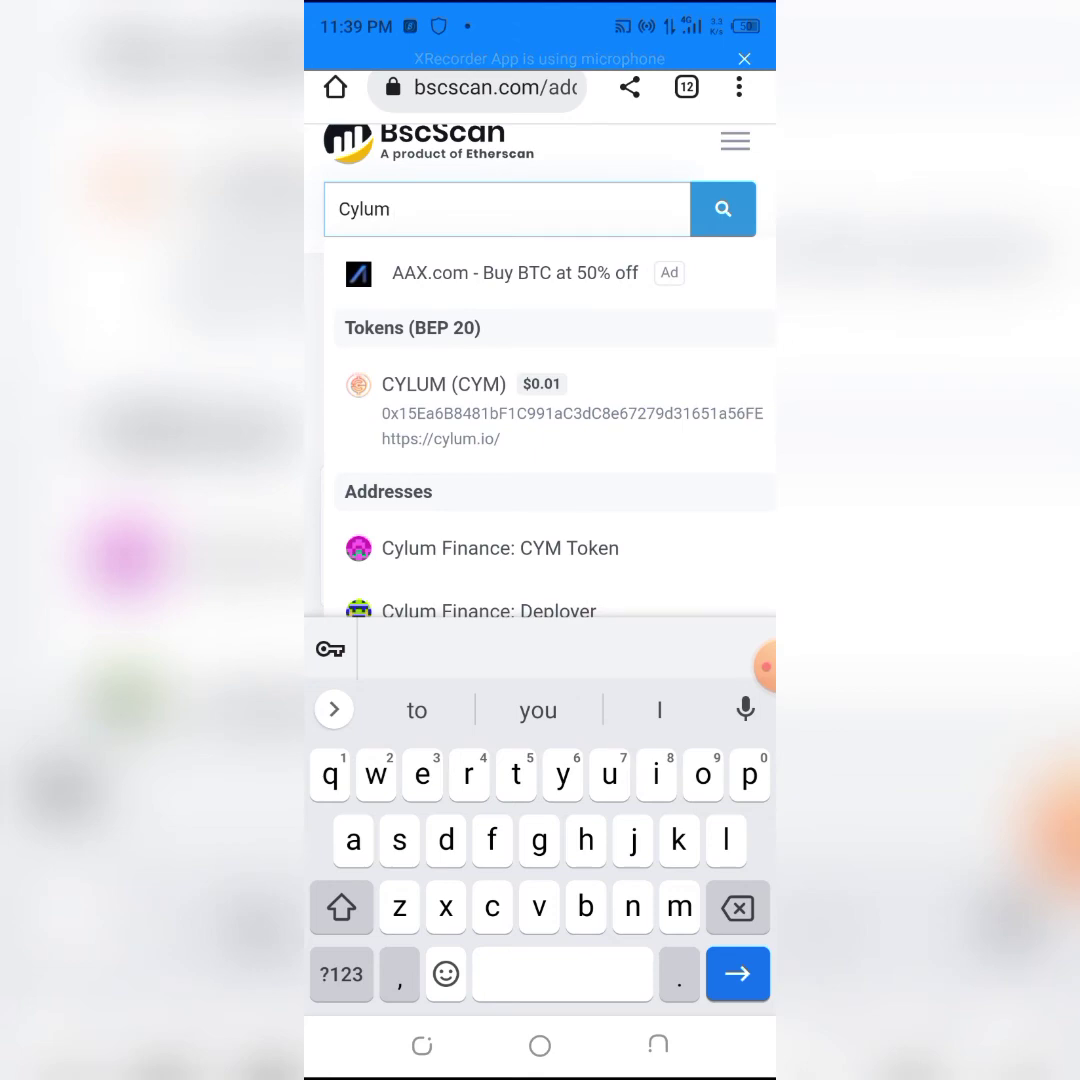
left_click(552, 412)
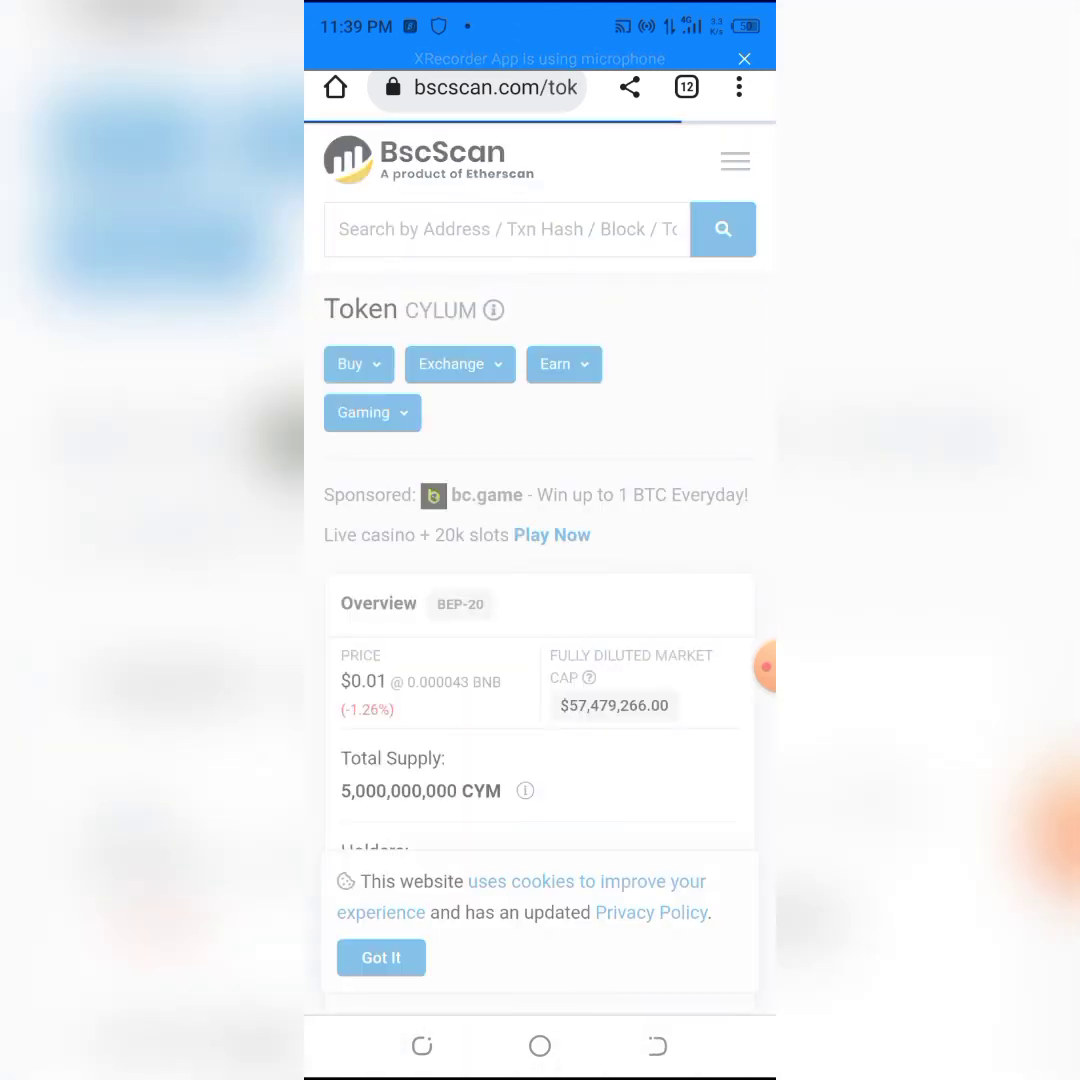
scroll(540, 600, "down", 6)
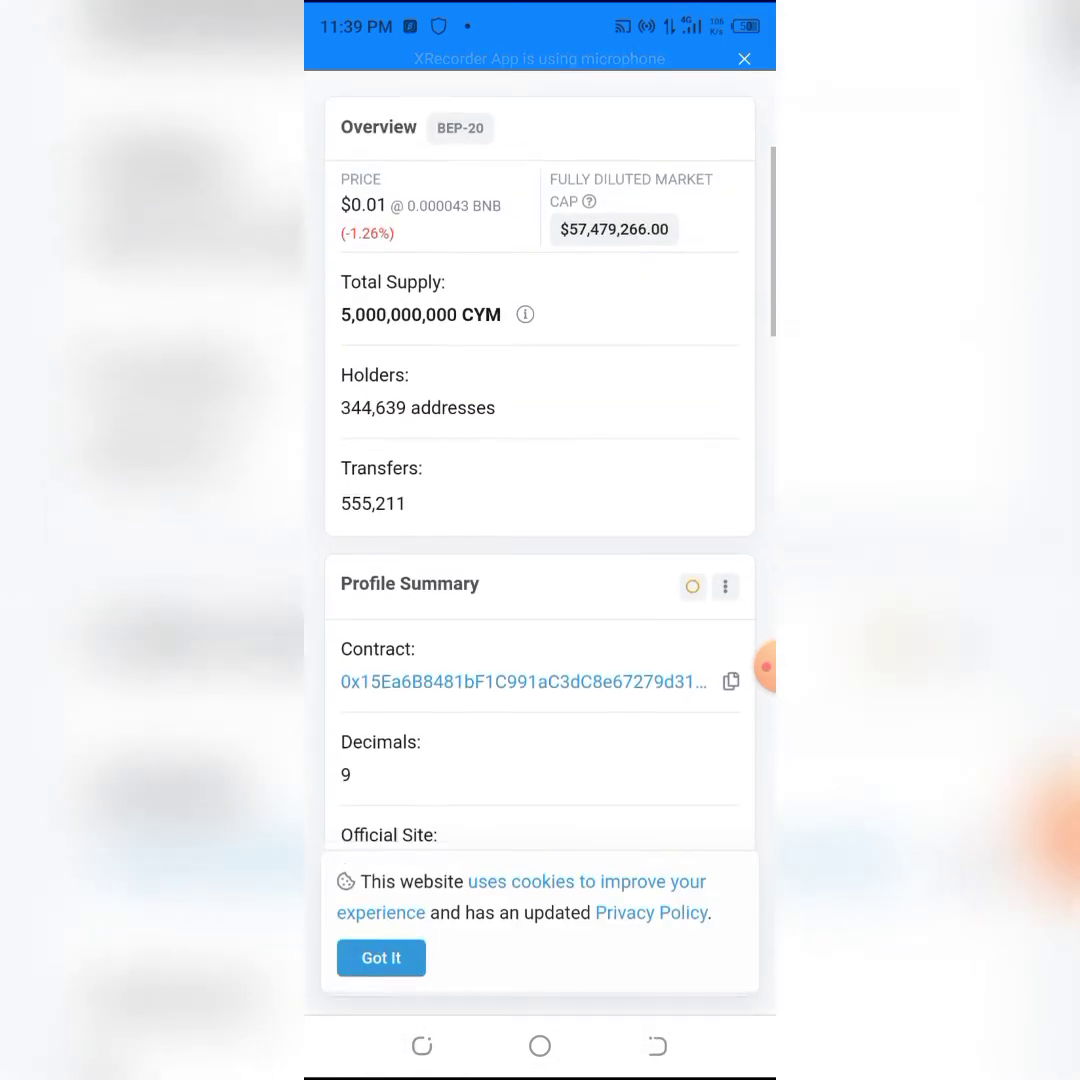
left_click(731, 451)
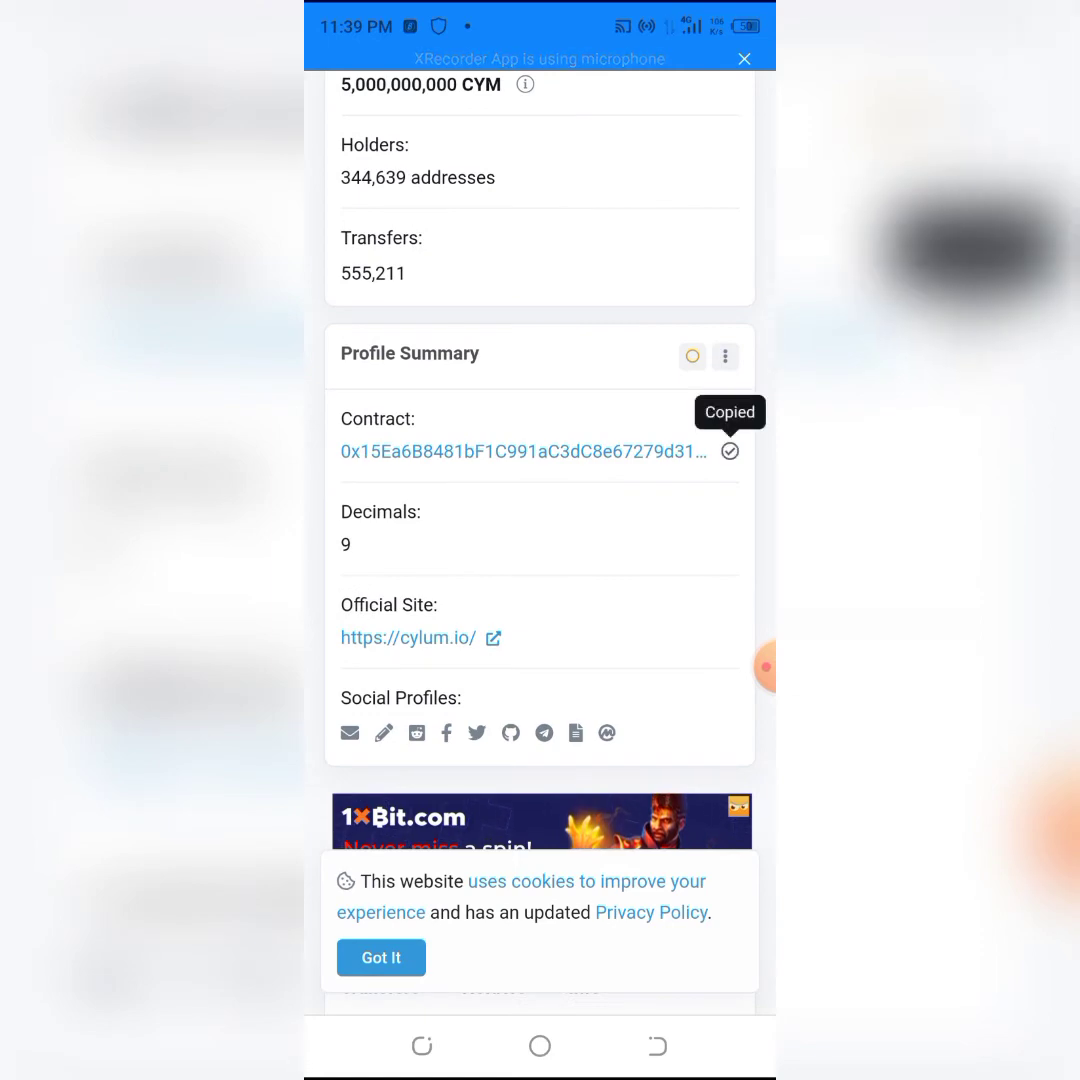
scroll(540, 500, "up", 5)
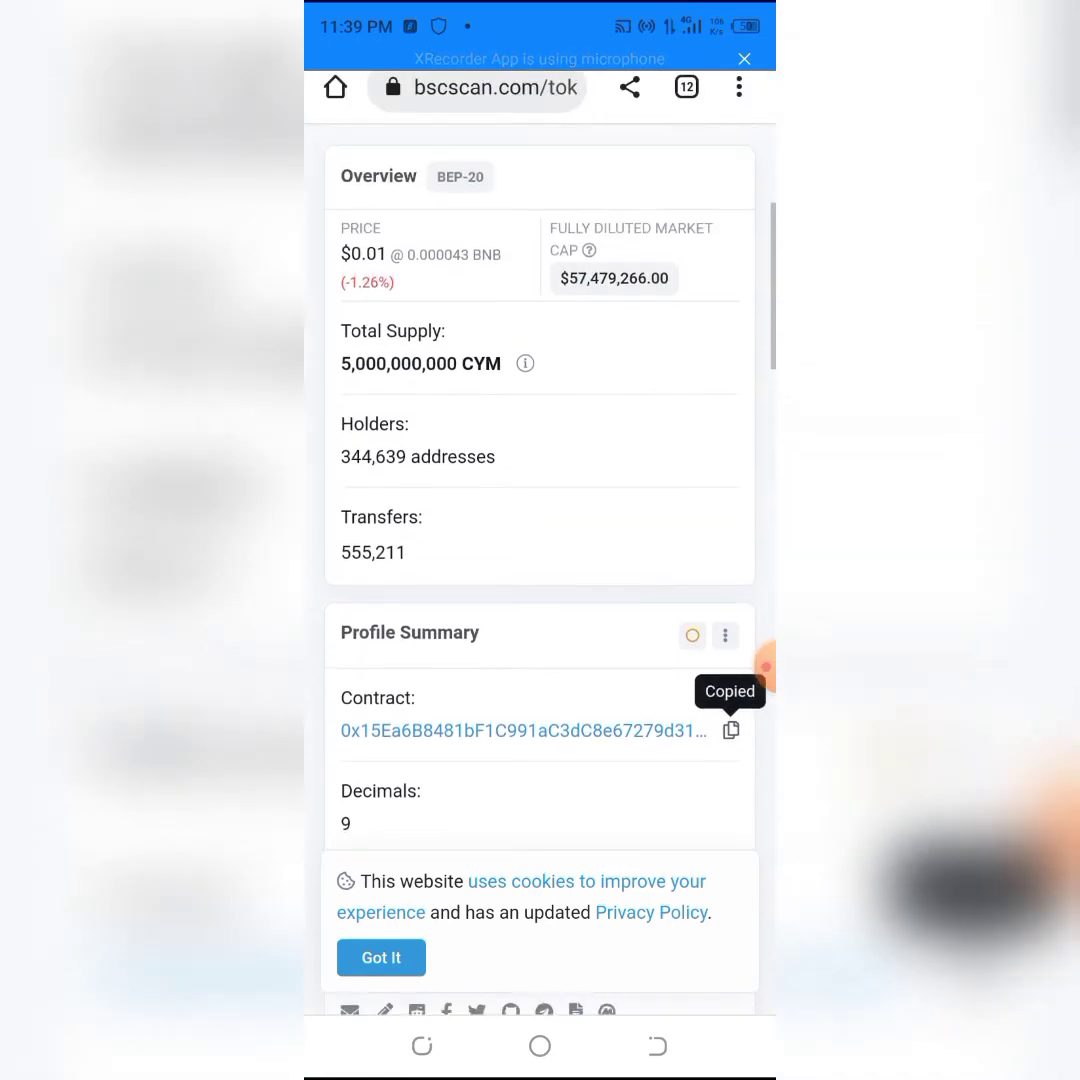
left_click(686, 87)
Step: Back in bSwap, select CYM as the sell token by pasting its contract address
left_click(652, 940)
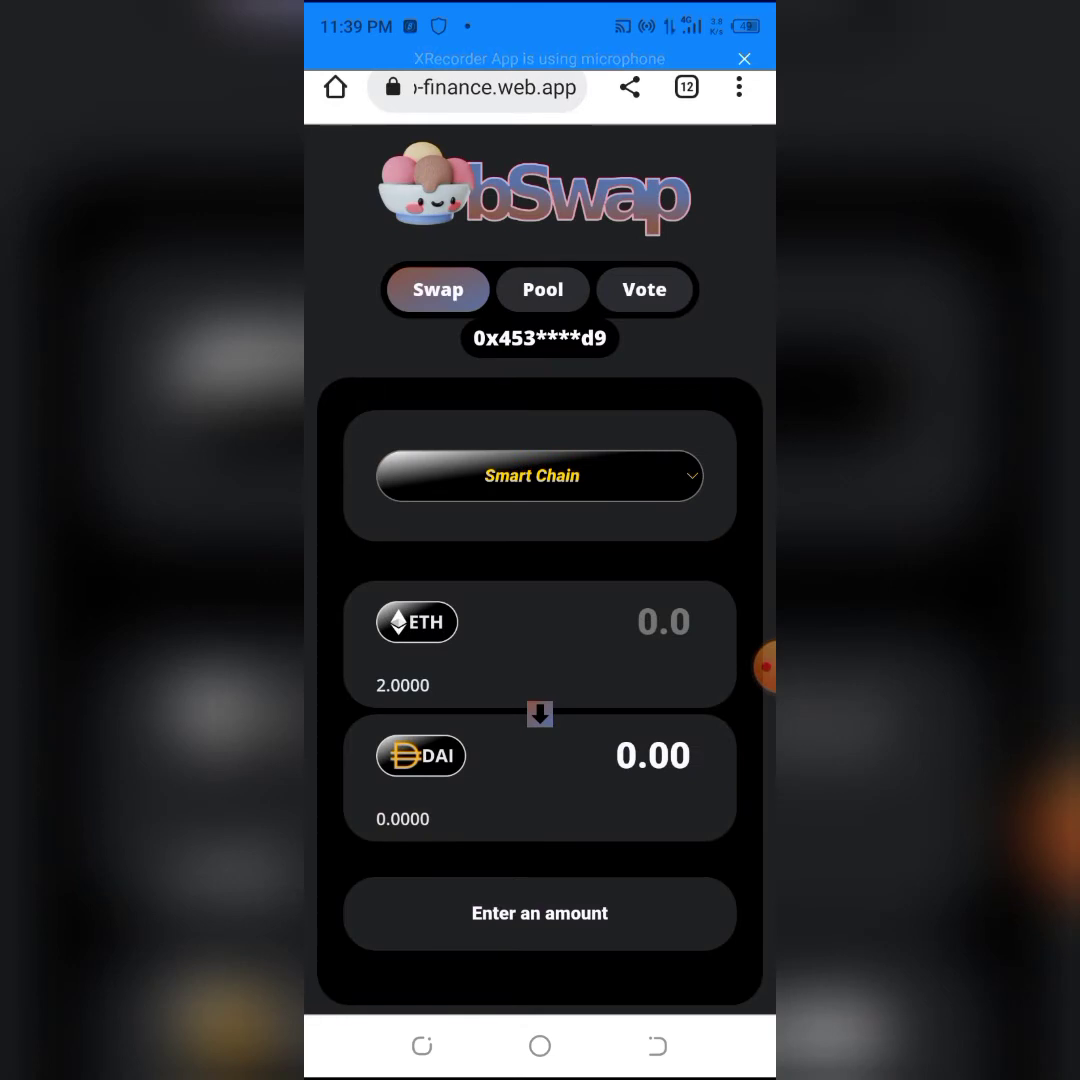
left_click(420, 755)
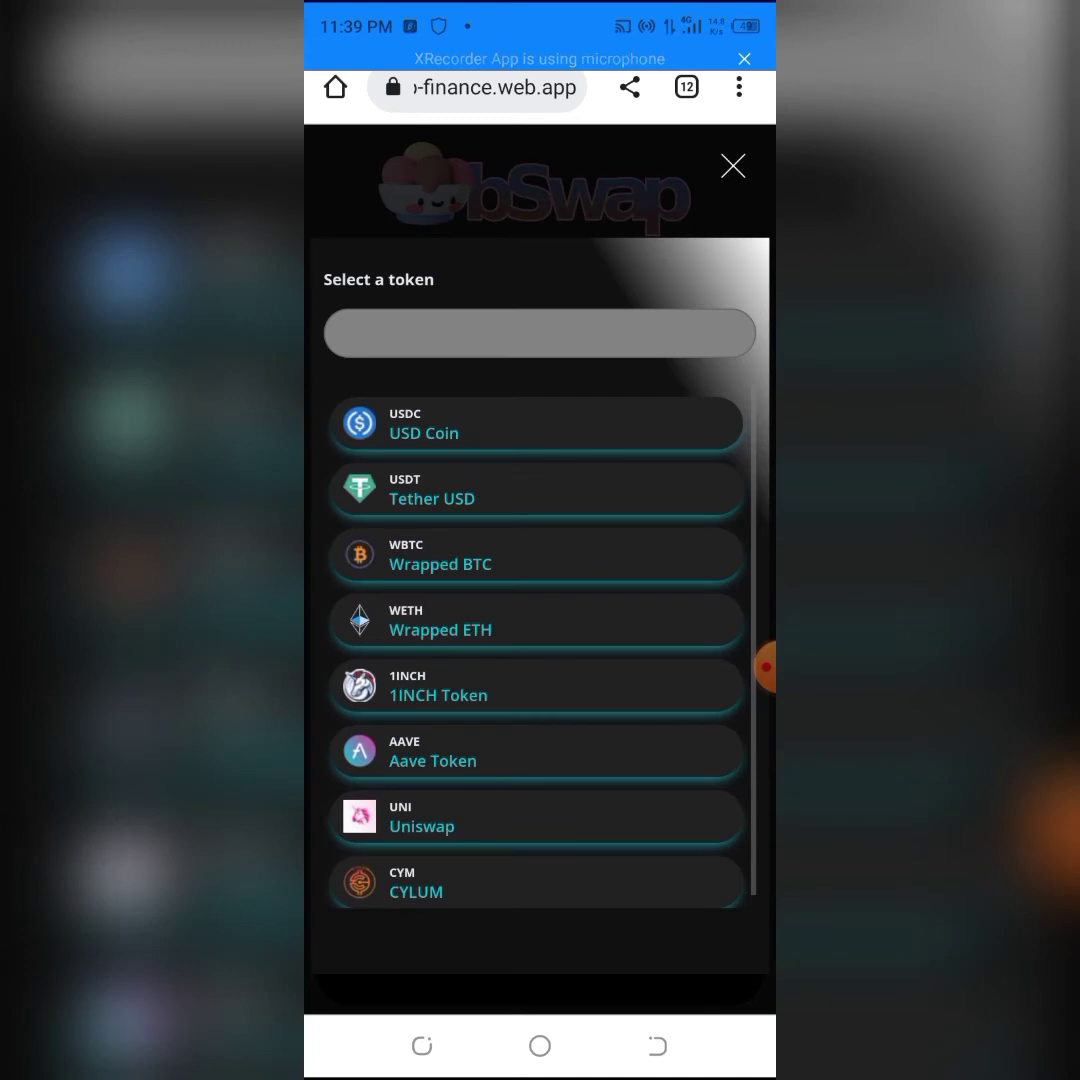
left_click(540, 333)
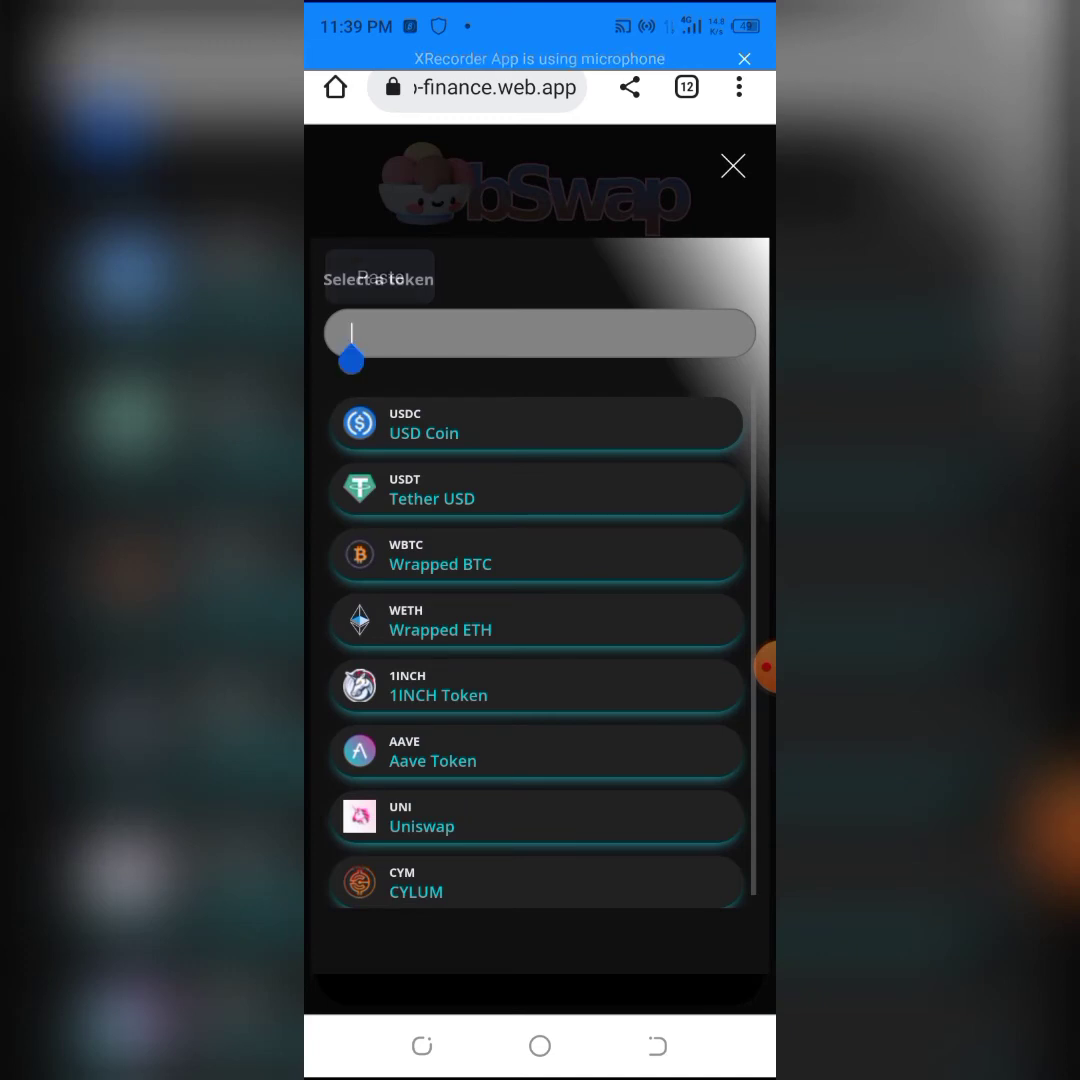
left_click(335, 232)
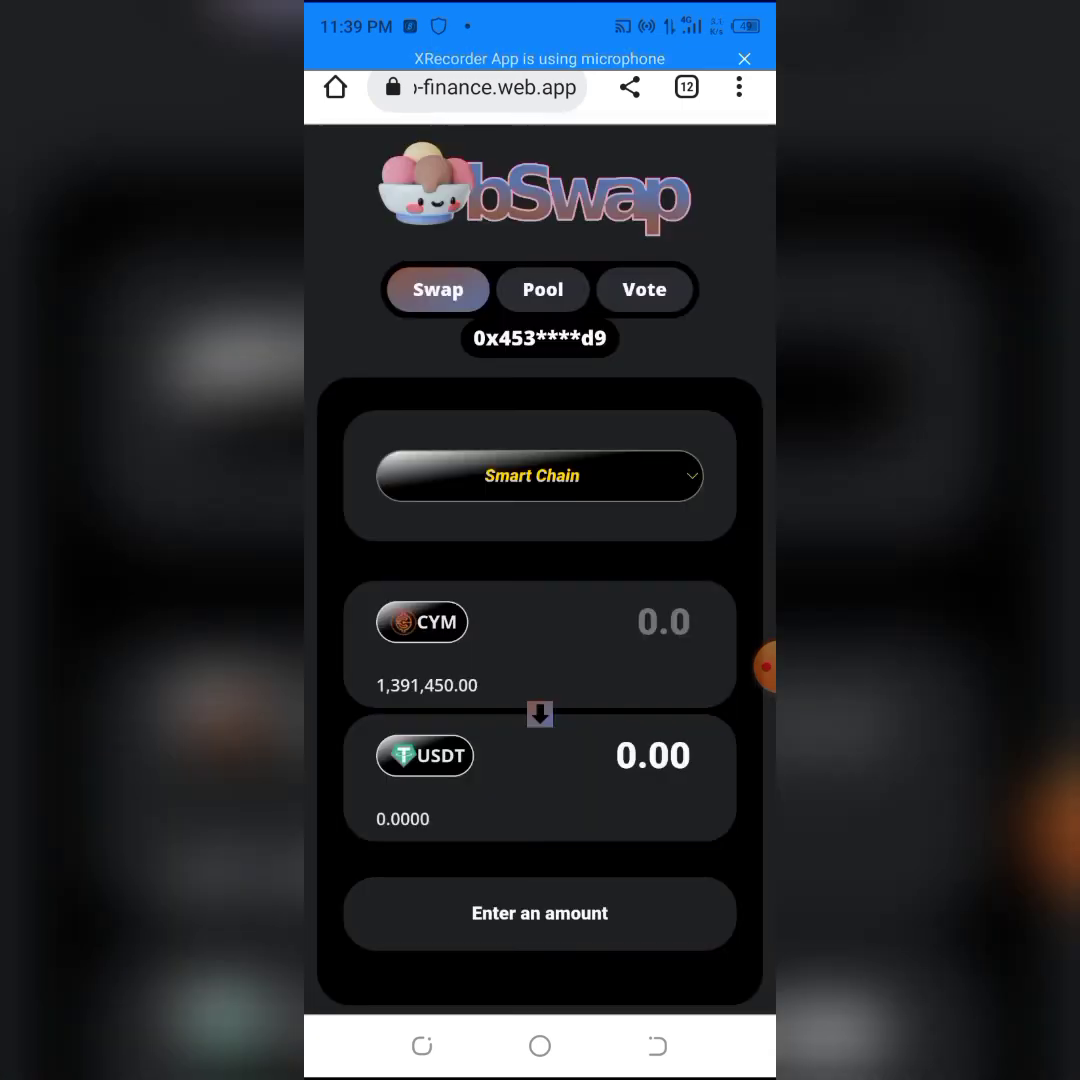
Step: Try test CYM swap amounts, trimming digits and clearing the amount field
left_click(663, 622)
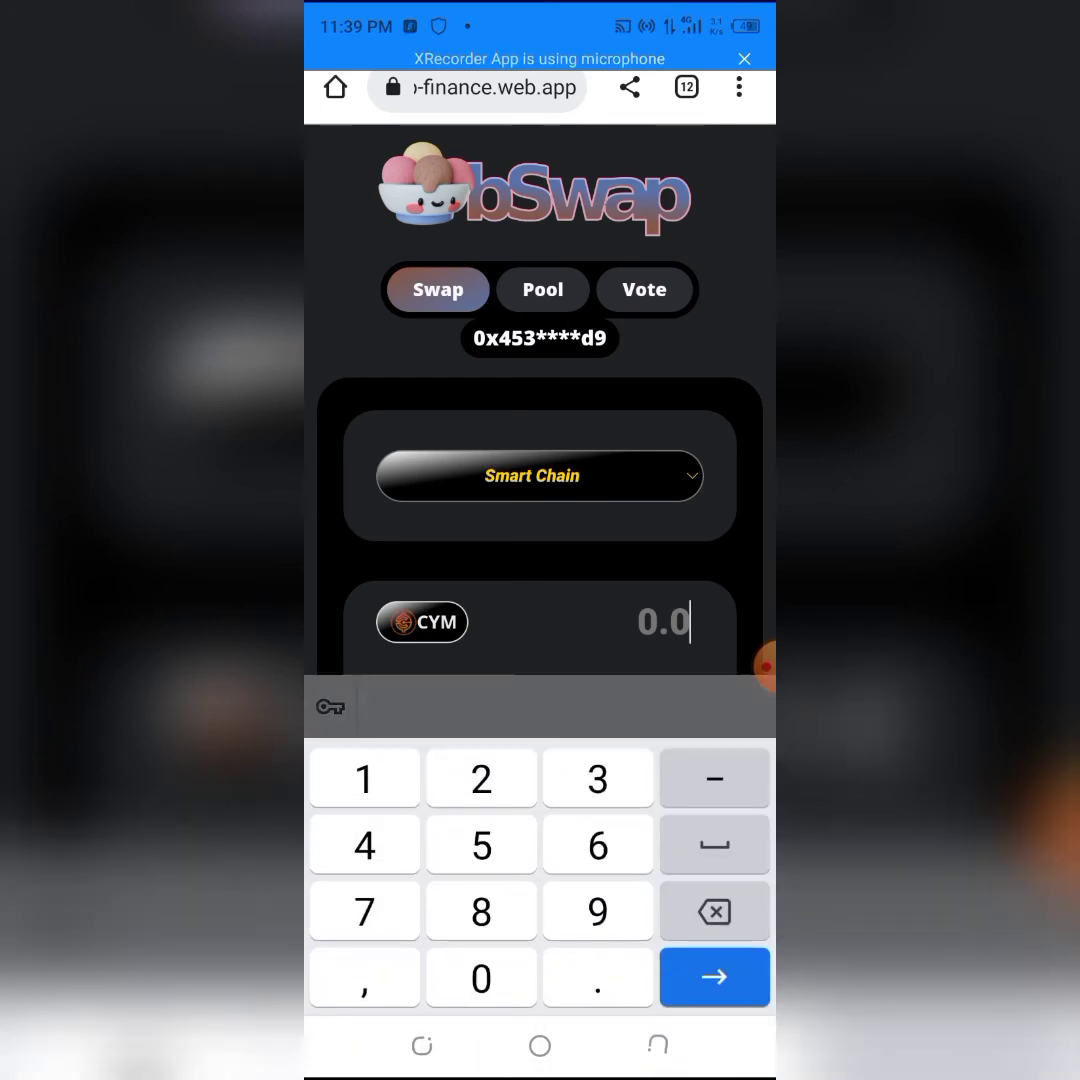
type("2")
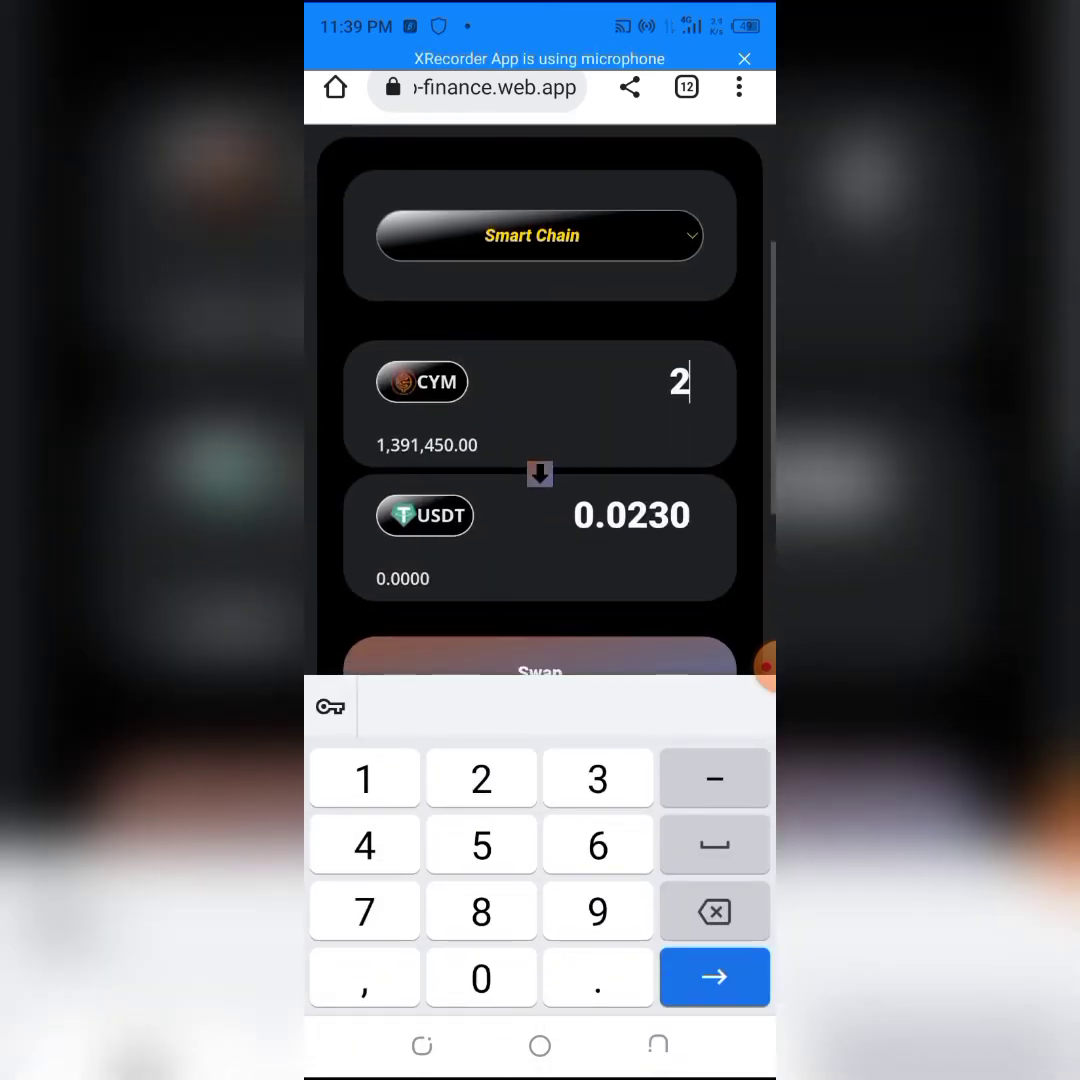
scroll(540, 450, "down", 4)
type("0")
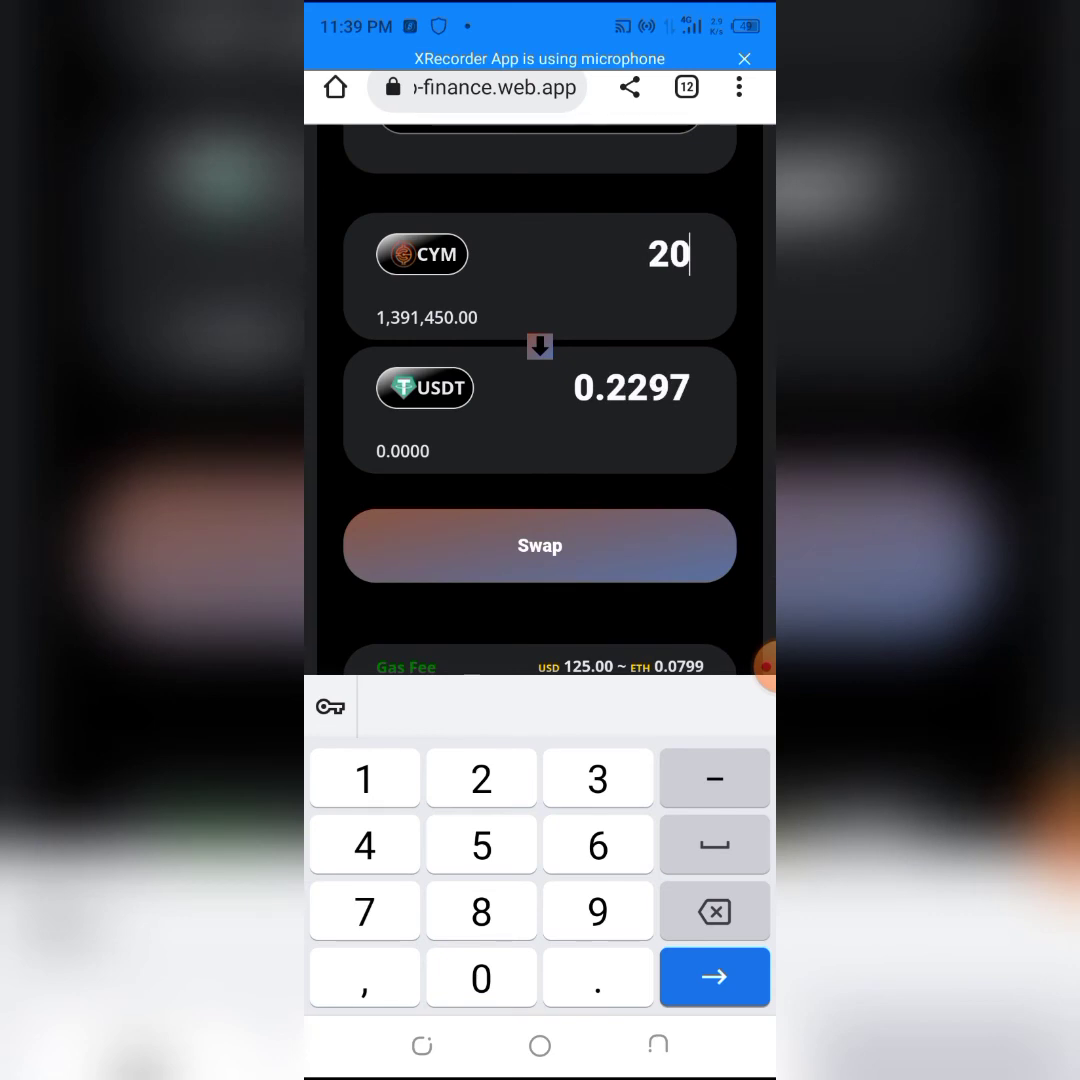
type("0")
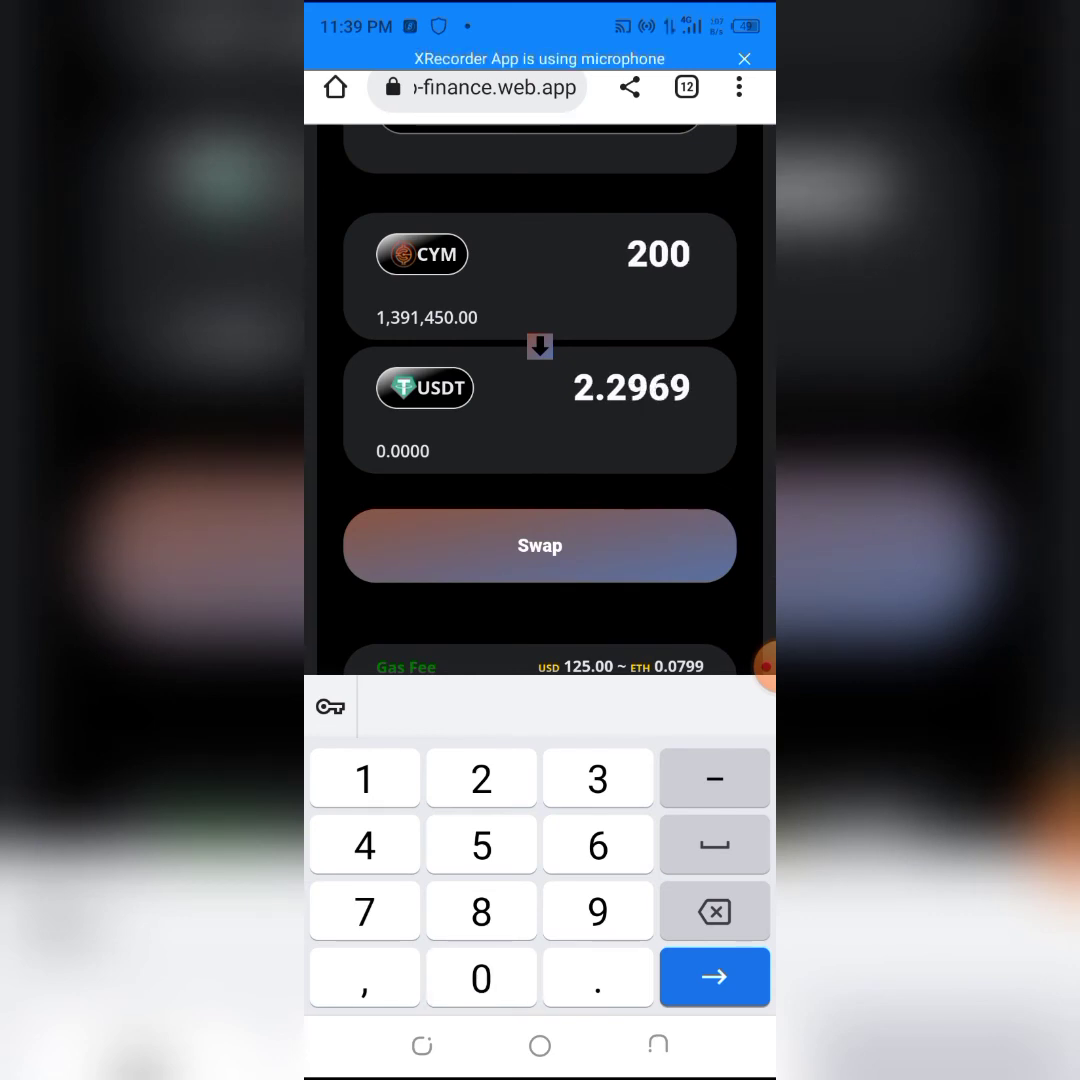
type("0")
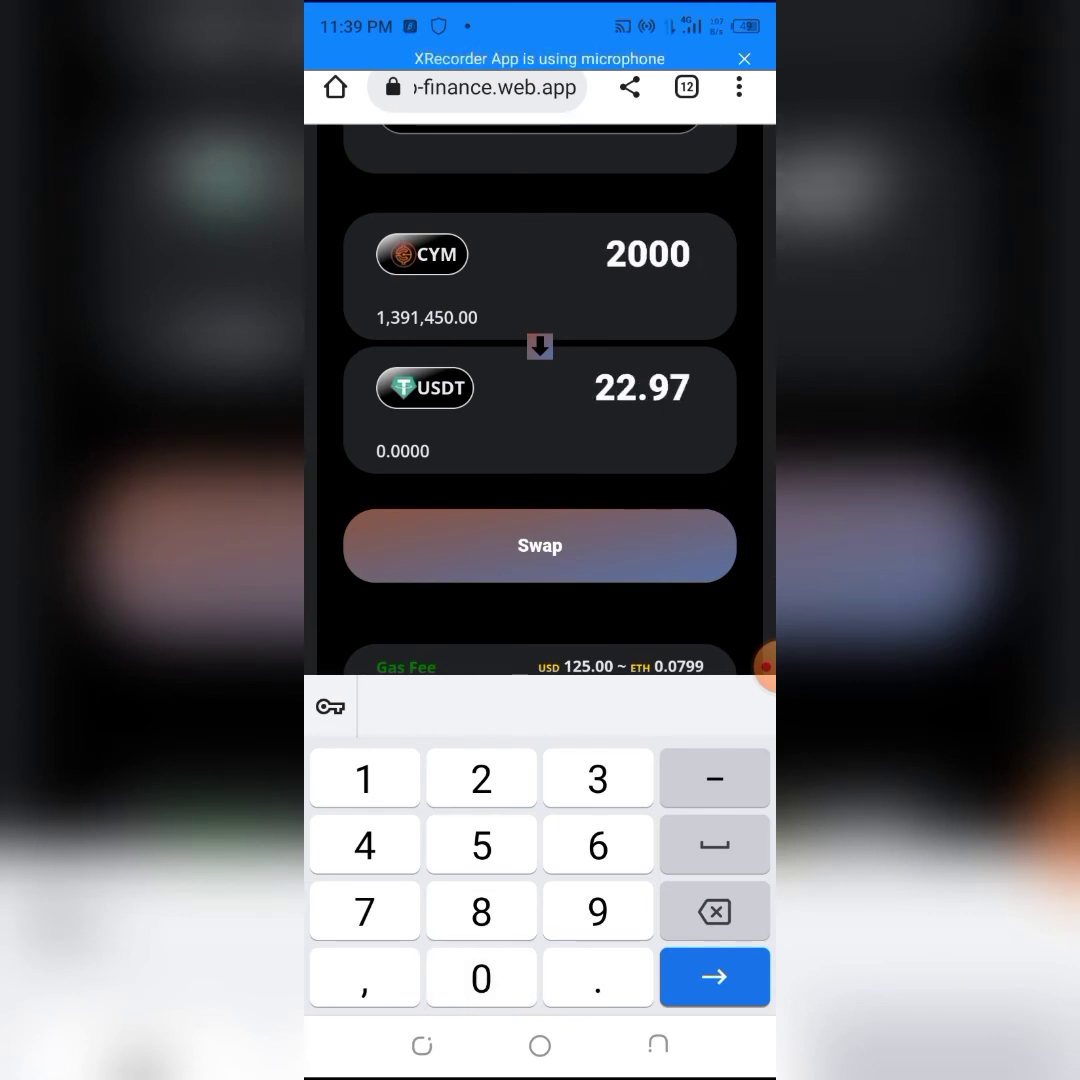
type("0")
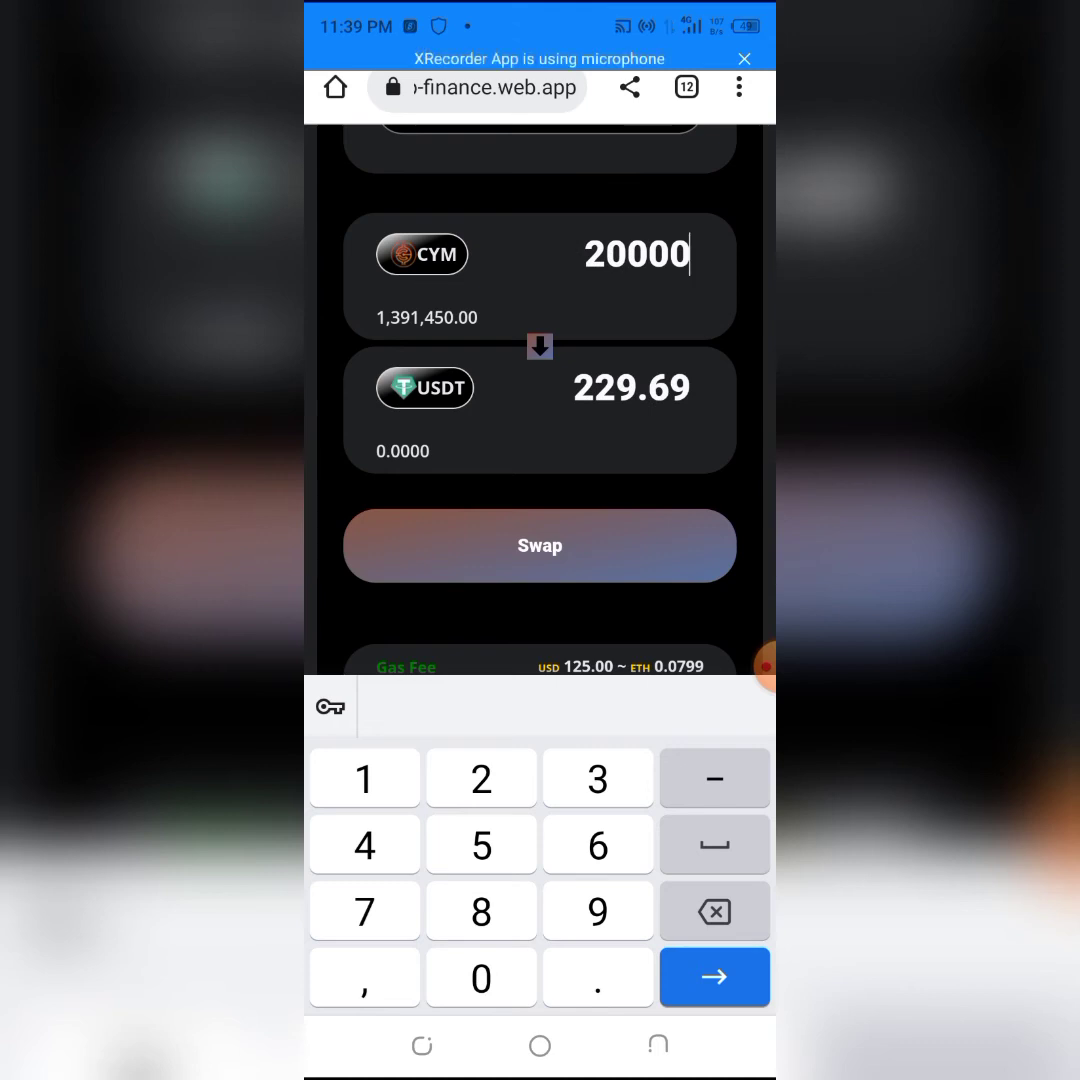
type("0")
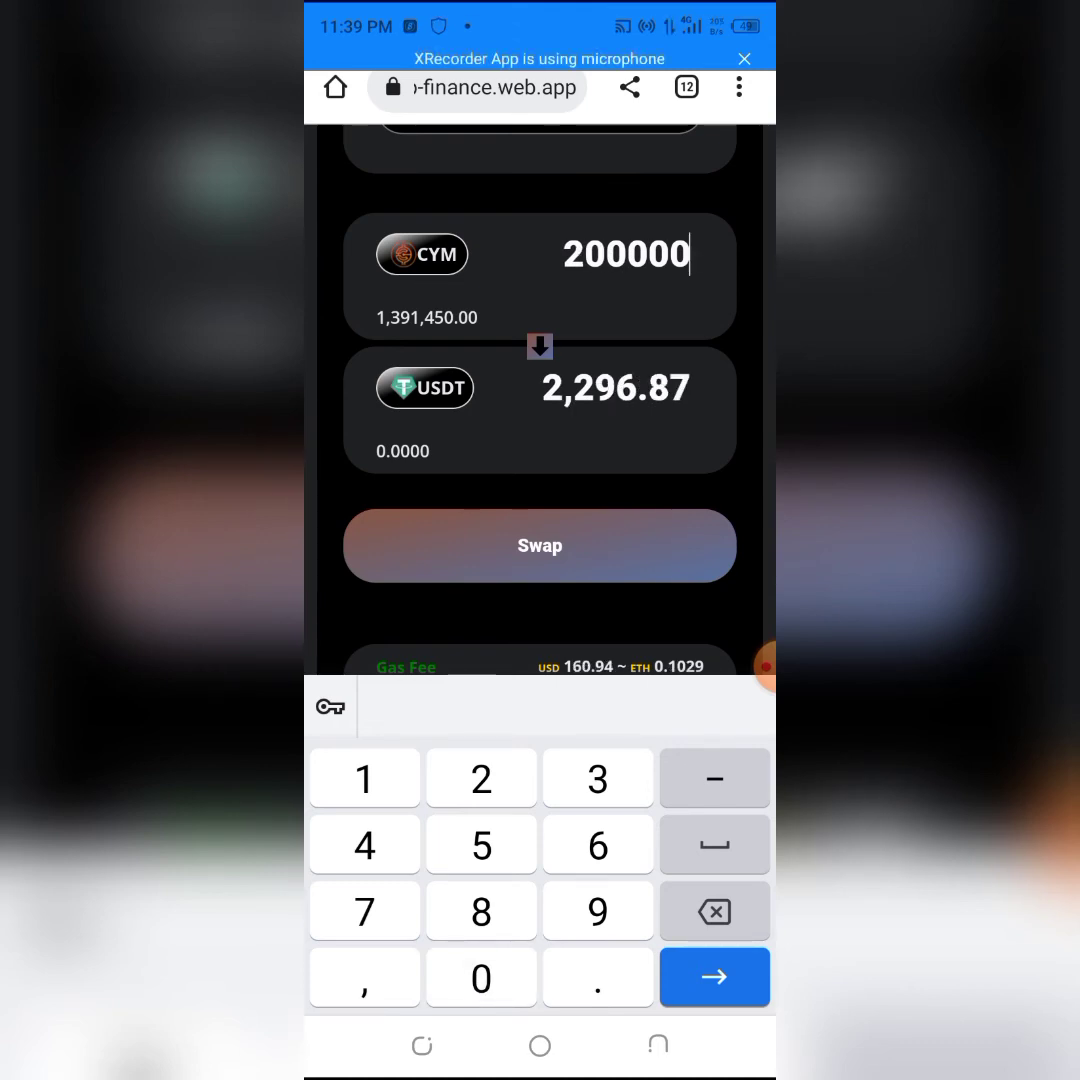
left_click(714, 911)
type("0")
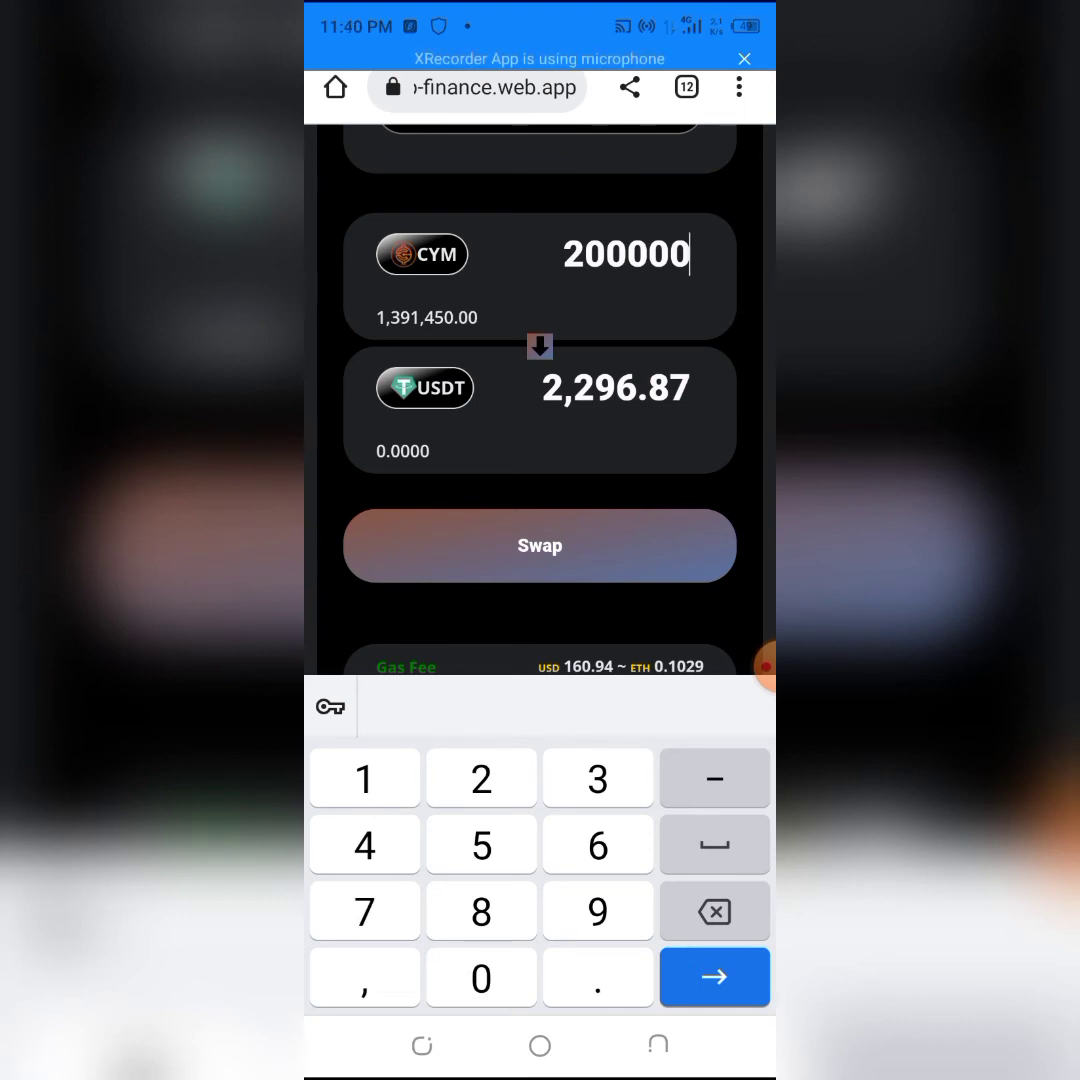
scroll(540, 400, "down", 1)
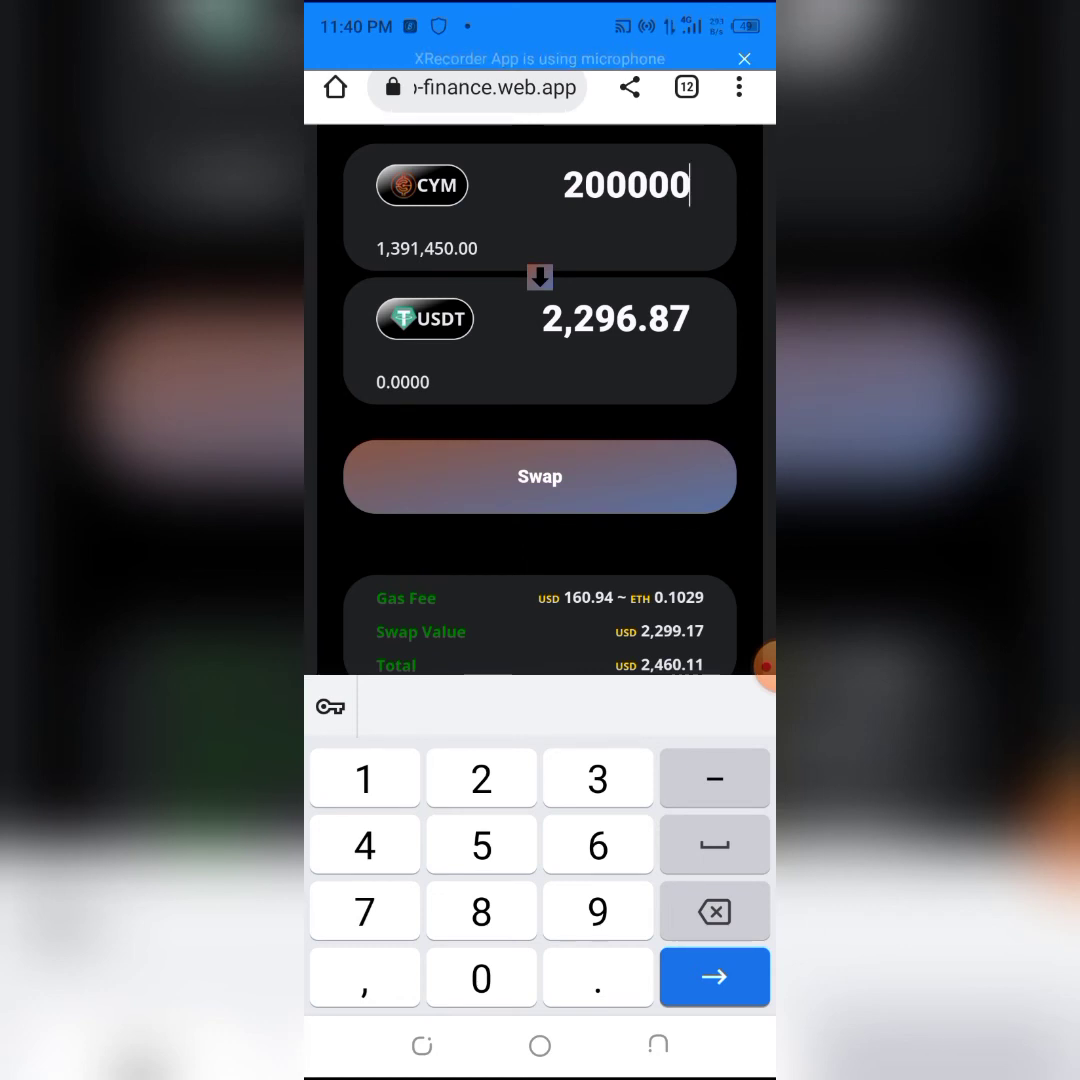
key("BackSpace")
key("BackSpace")
key("BackSpace")
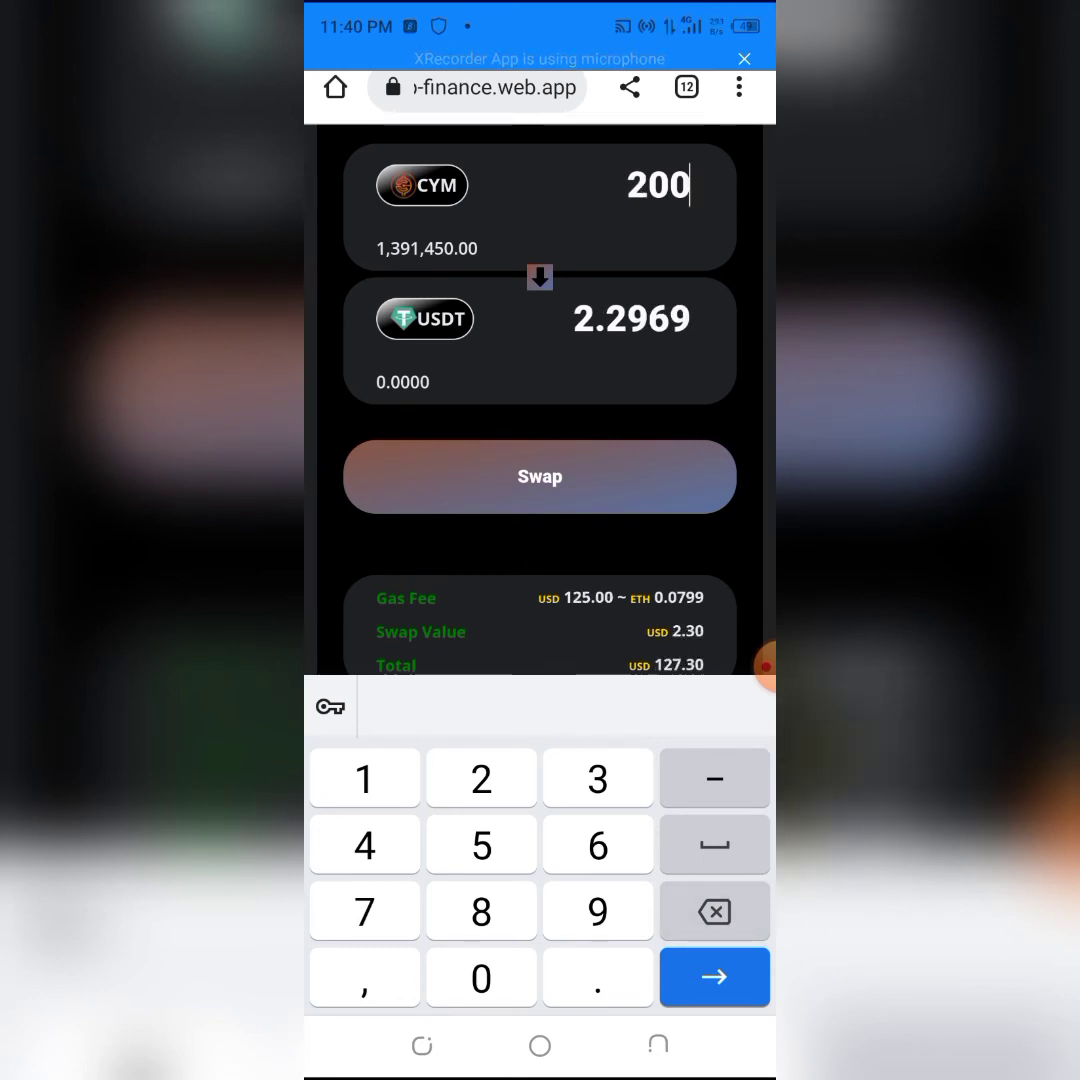
key("BackSpace")
key("BackSpace")
key("BackSpace")
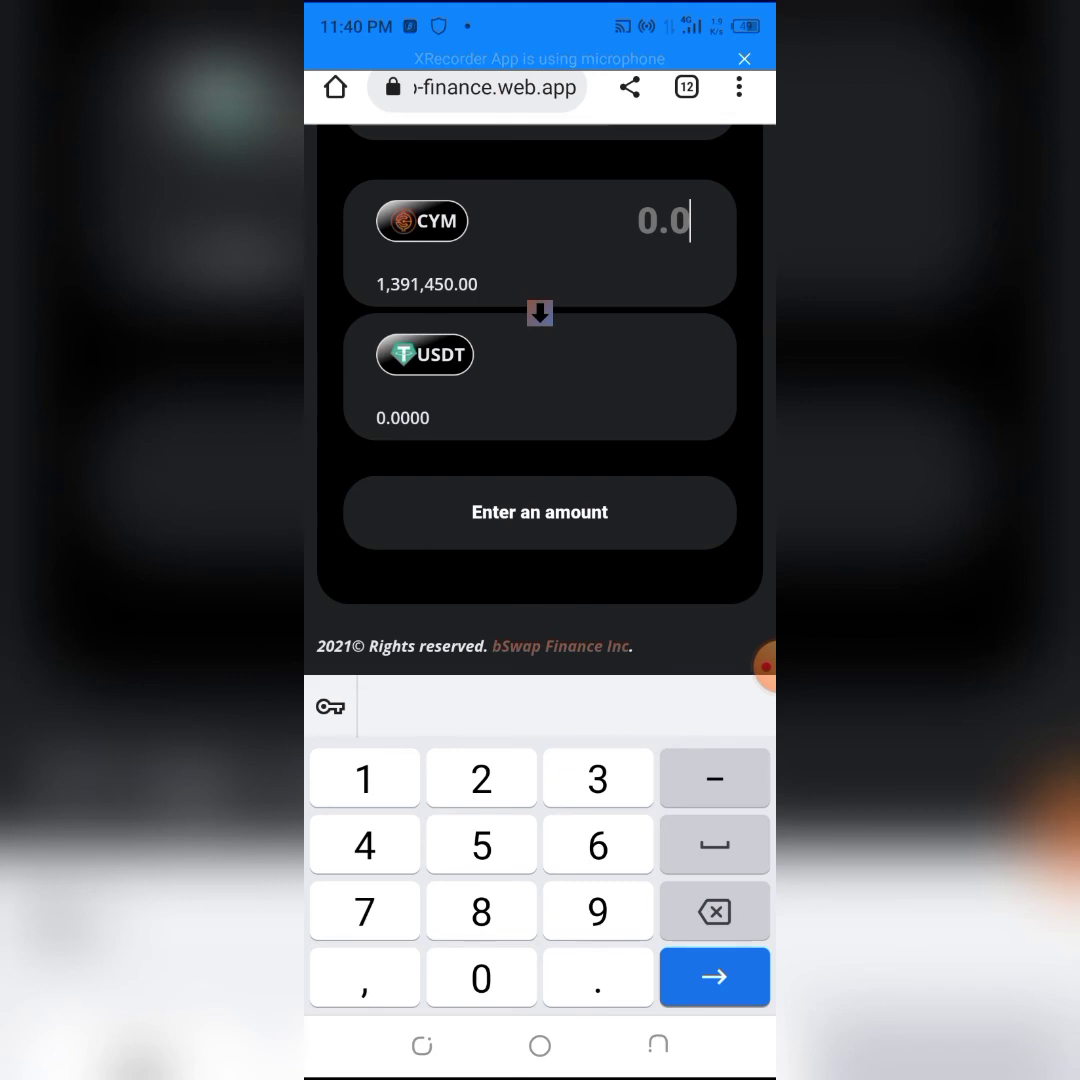
type("120")
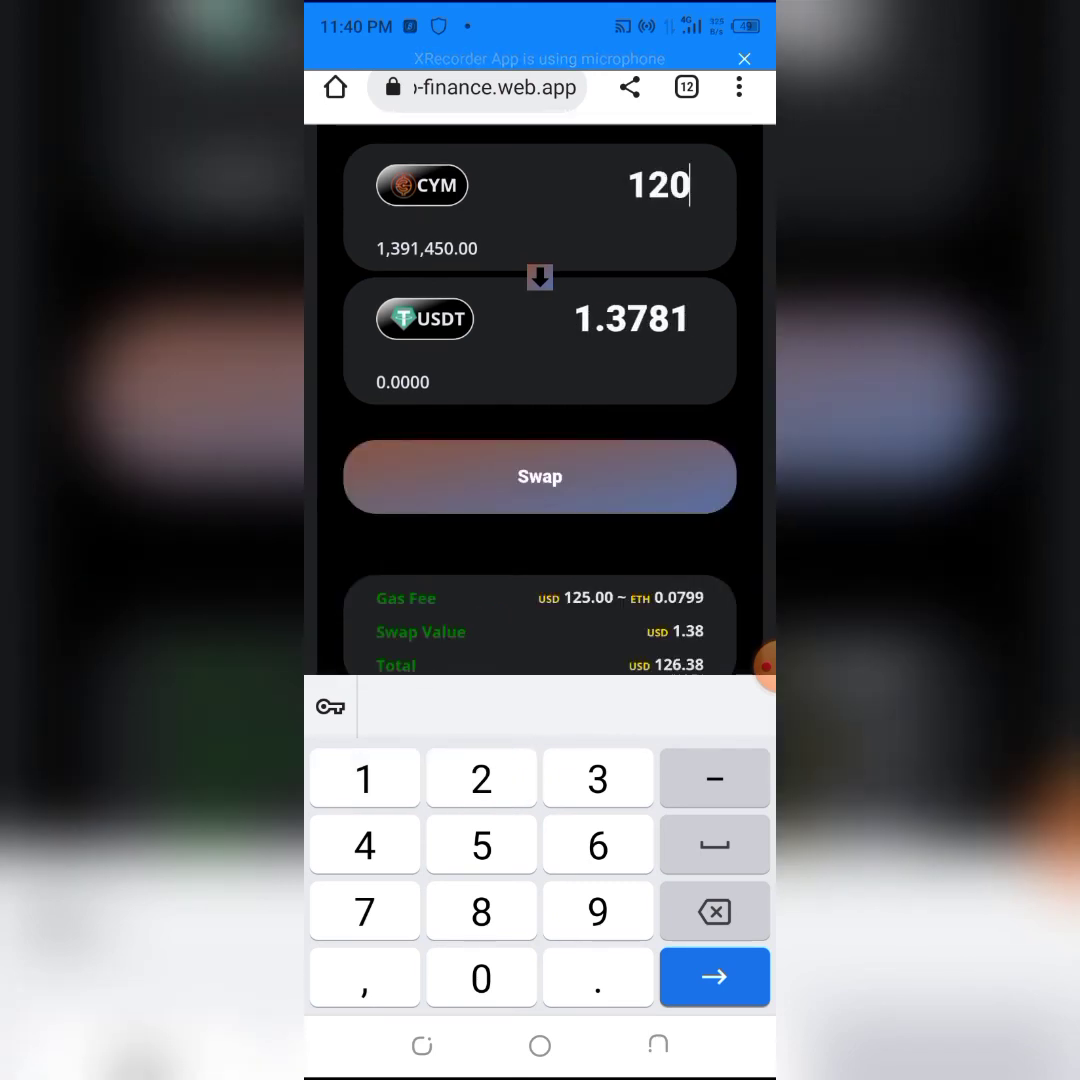
type("0")
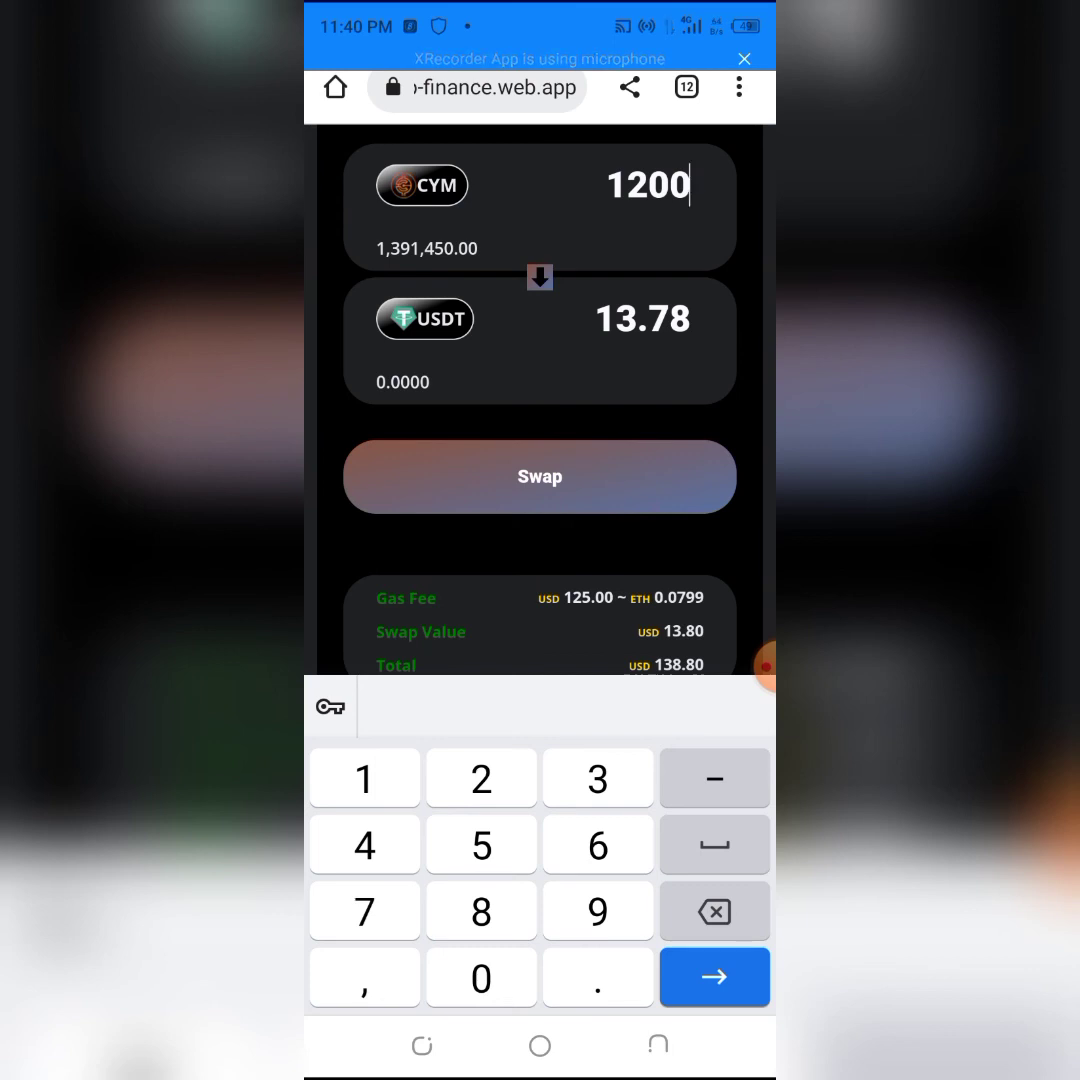
Step: Close the token list and enter 120000 as the CYM amount
left_click(424, 318)
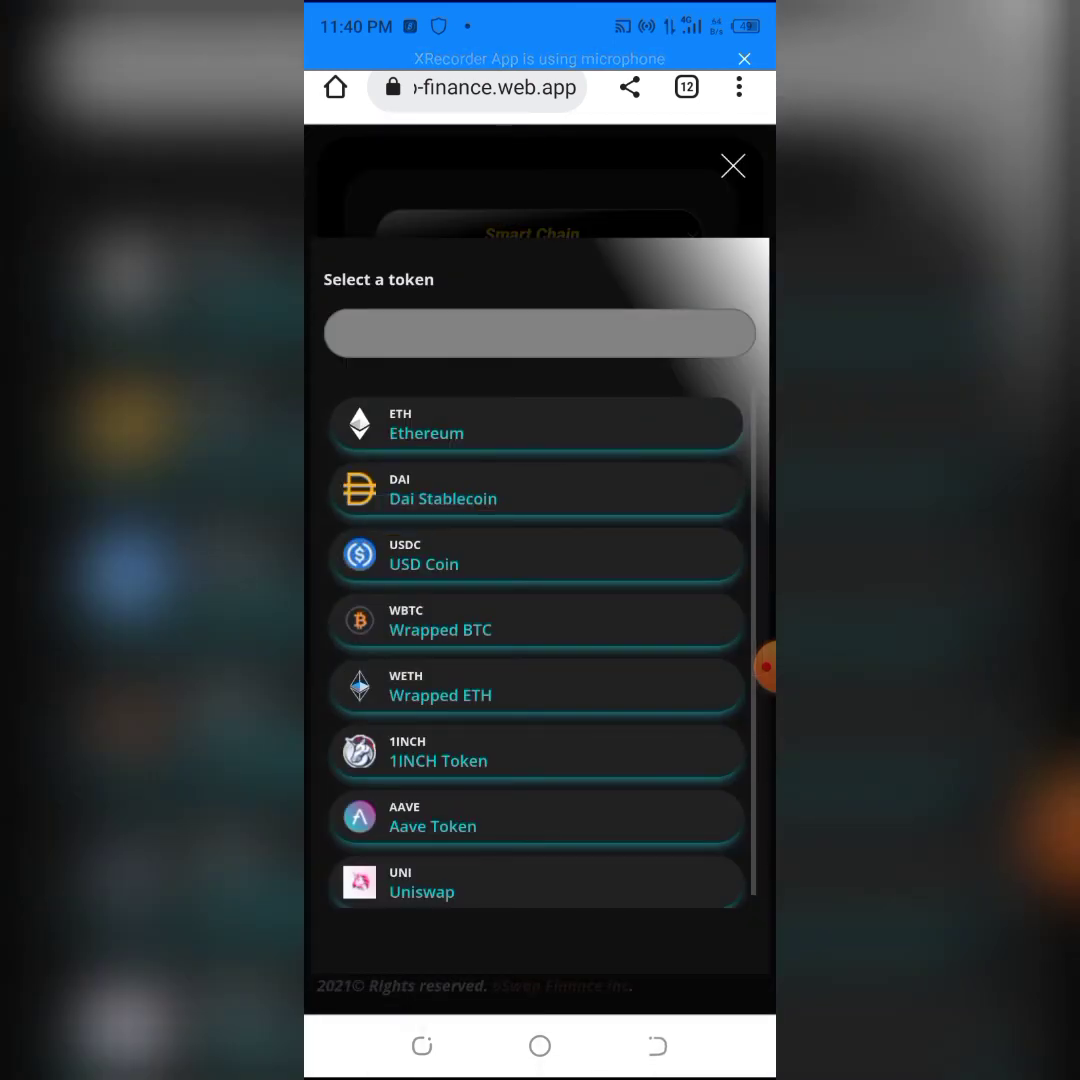
left_click(537, 424)
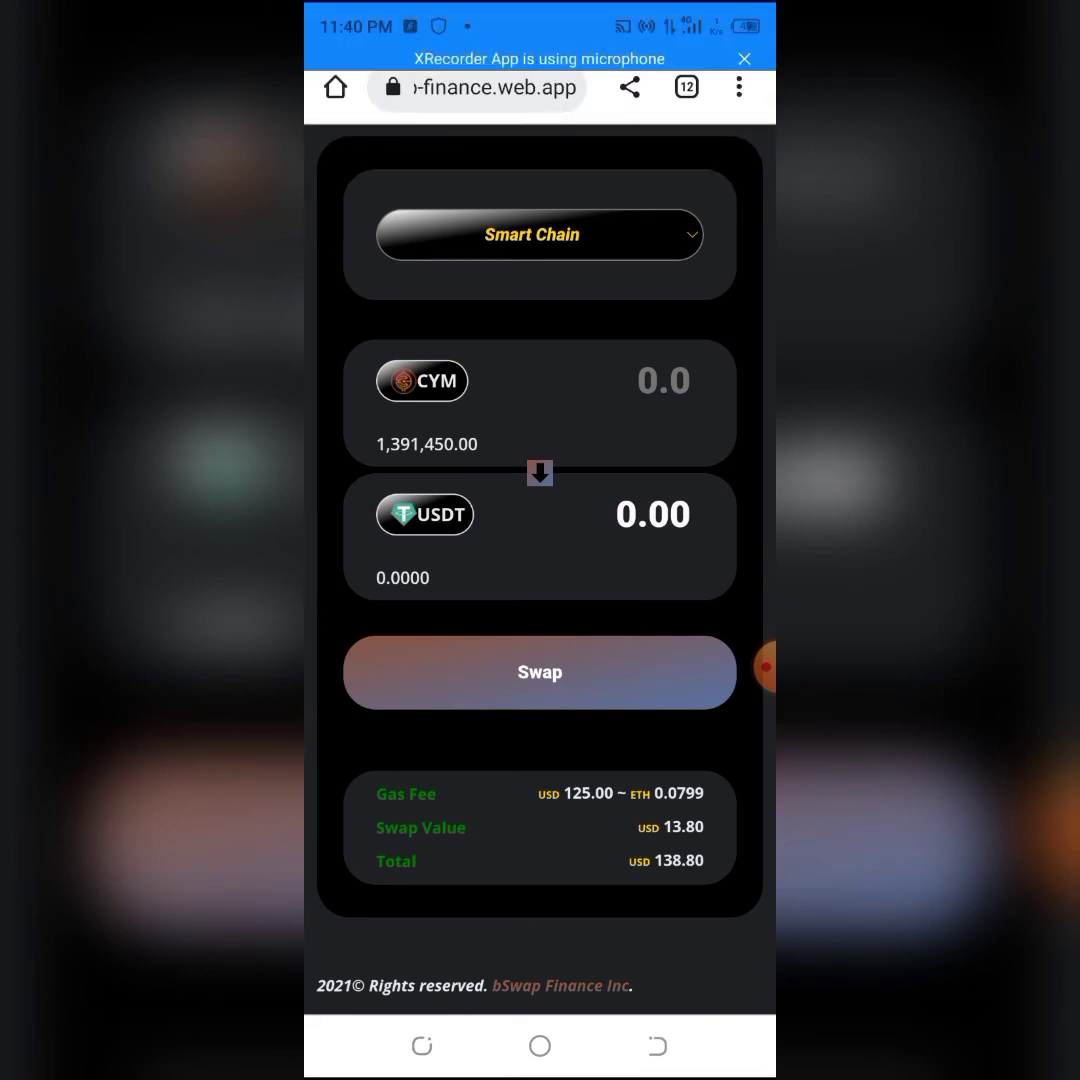
left_click(663, 380)
type("1200")
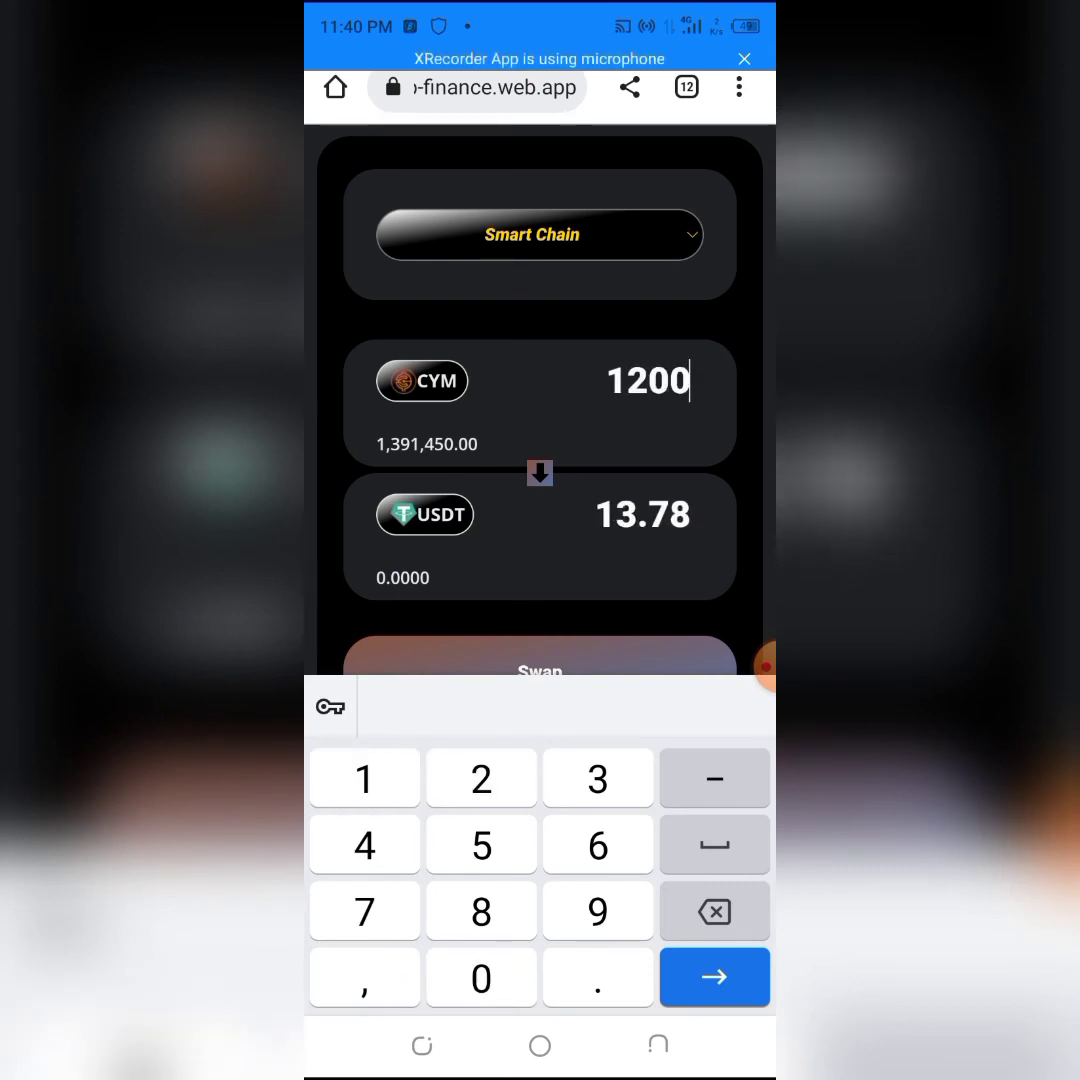
type("0")
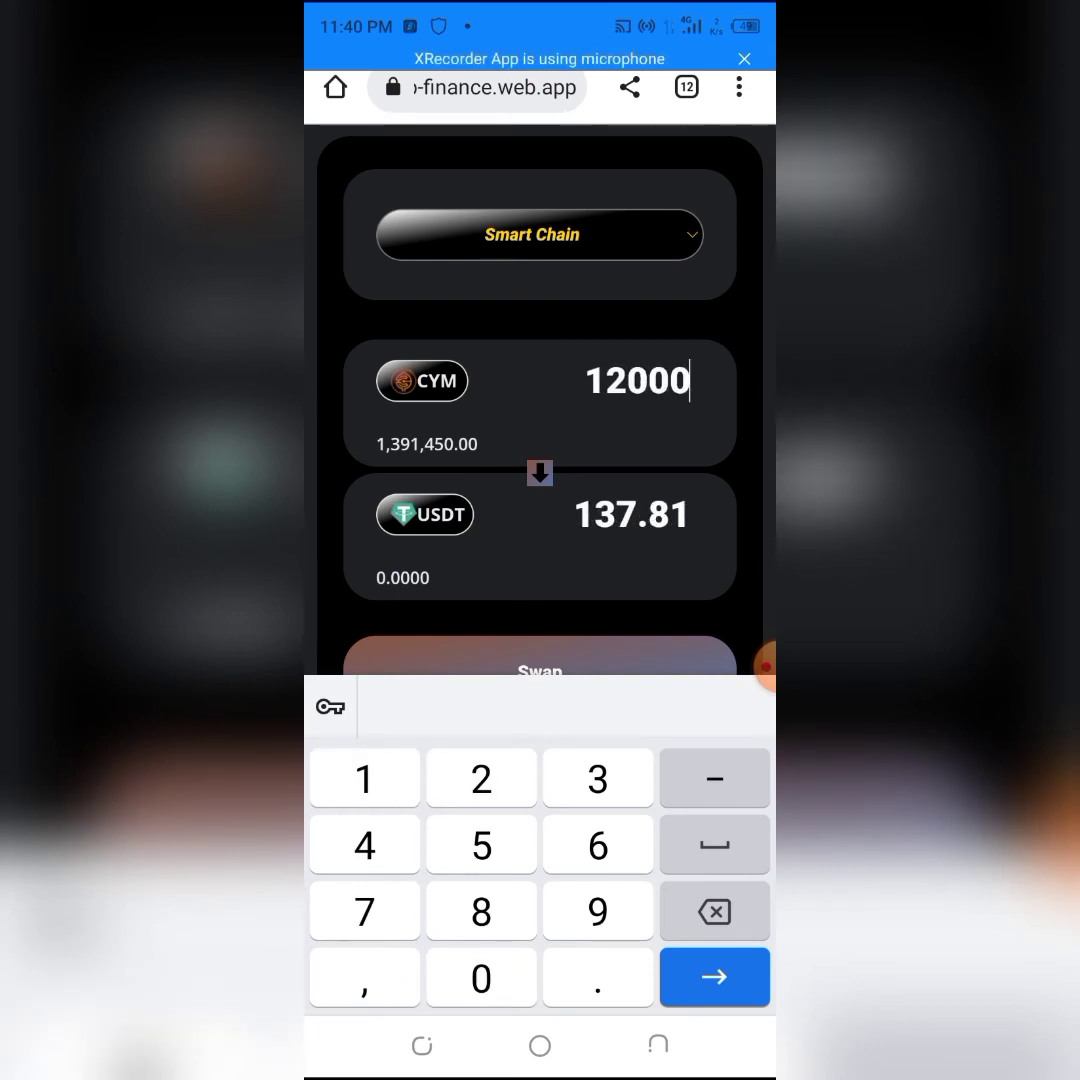
scroll(540, 450, "down", 1)
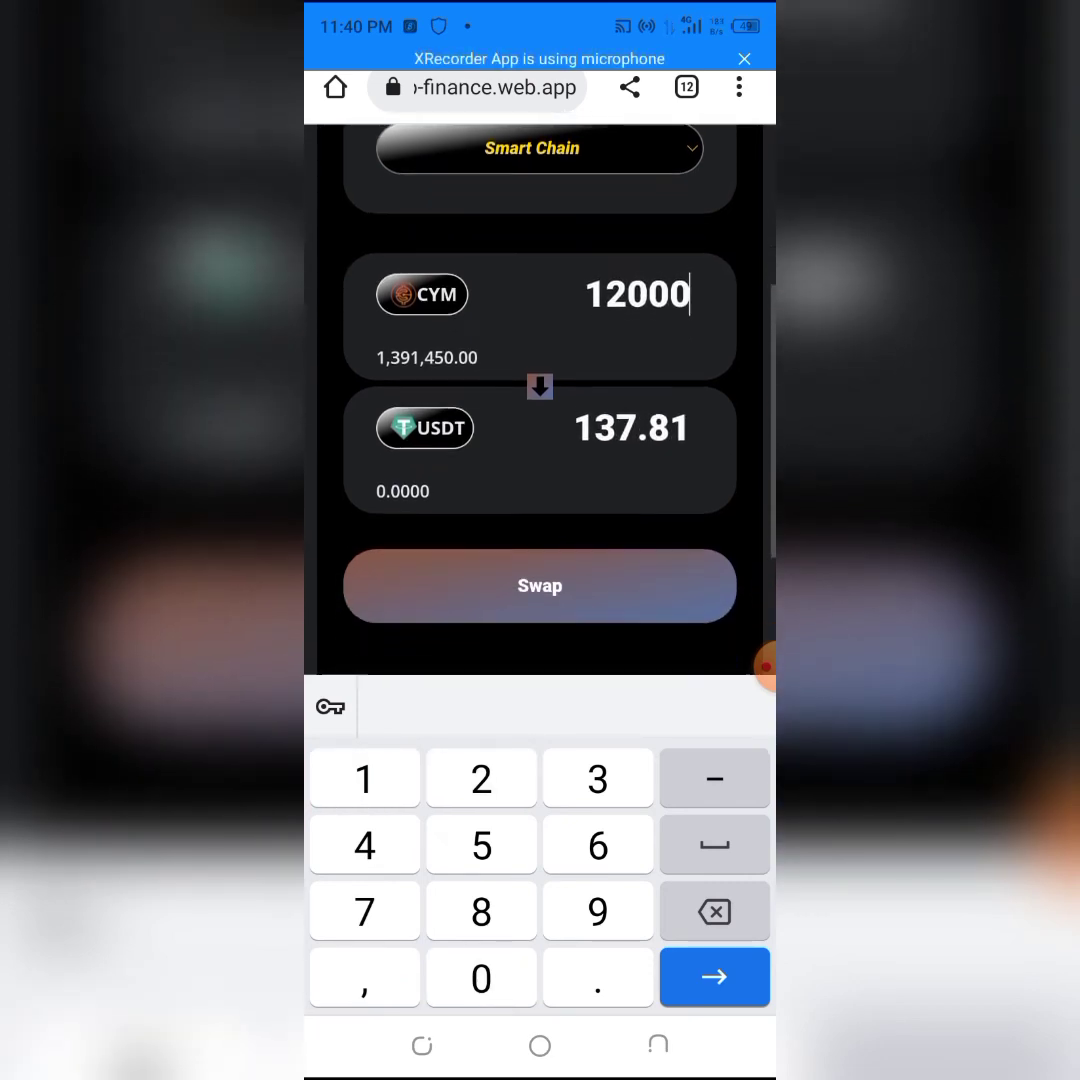
type("0")
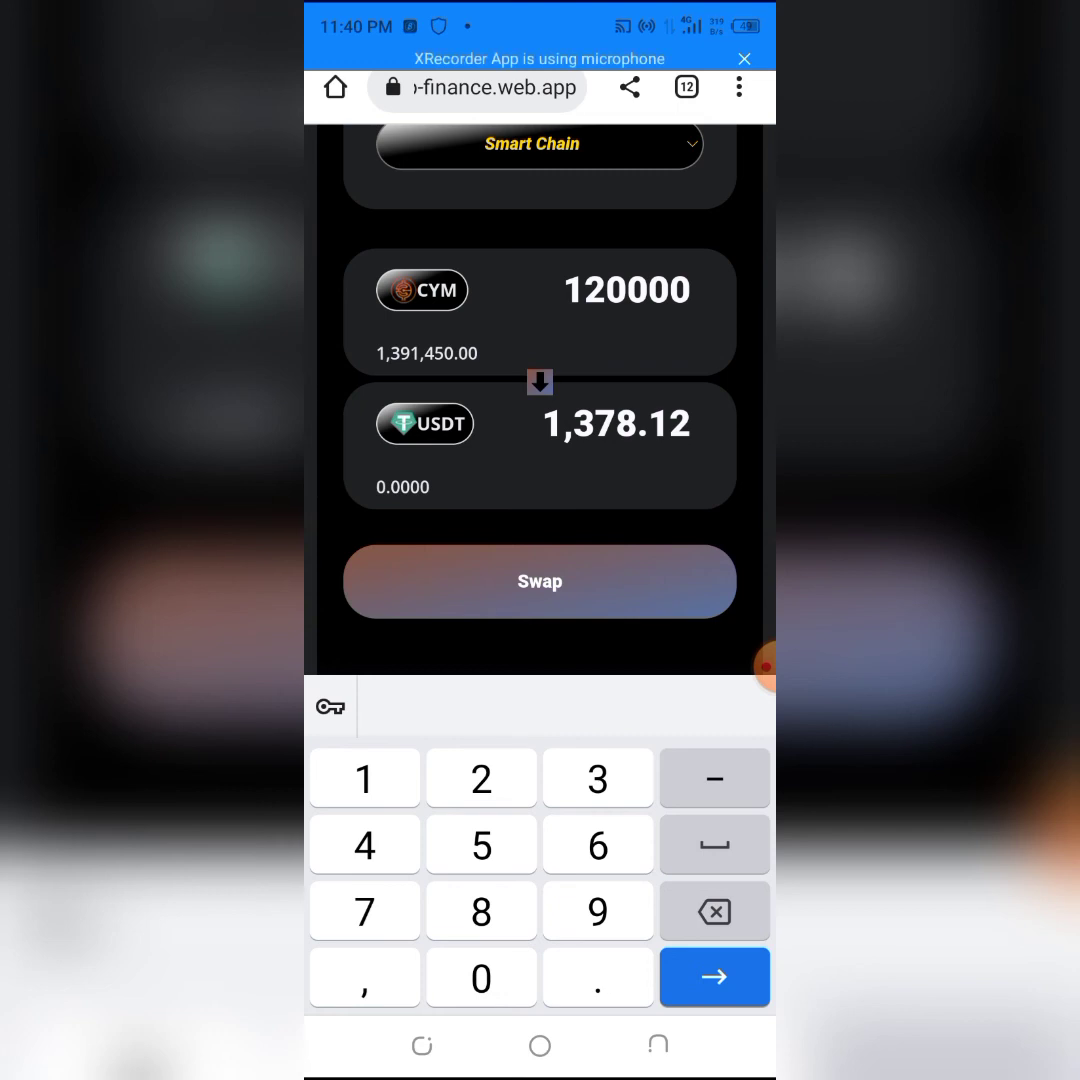
scroll(540, 400, "down", 2)
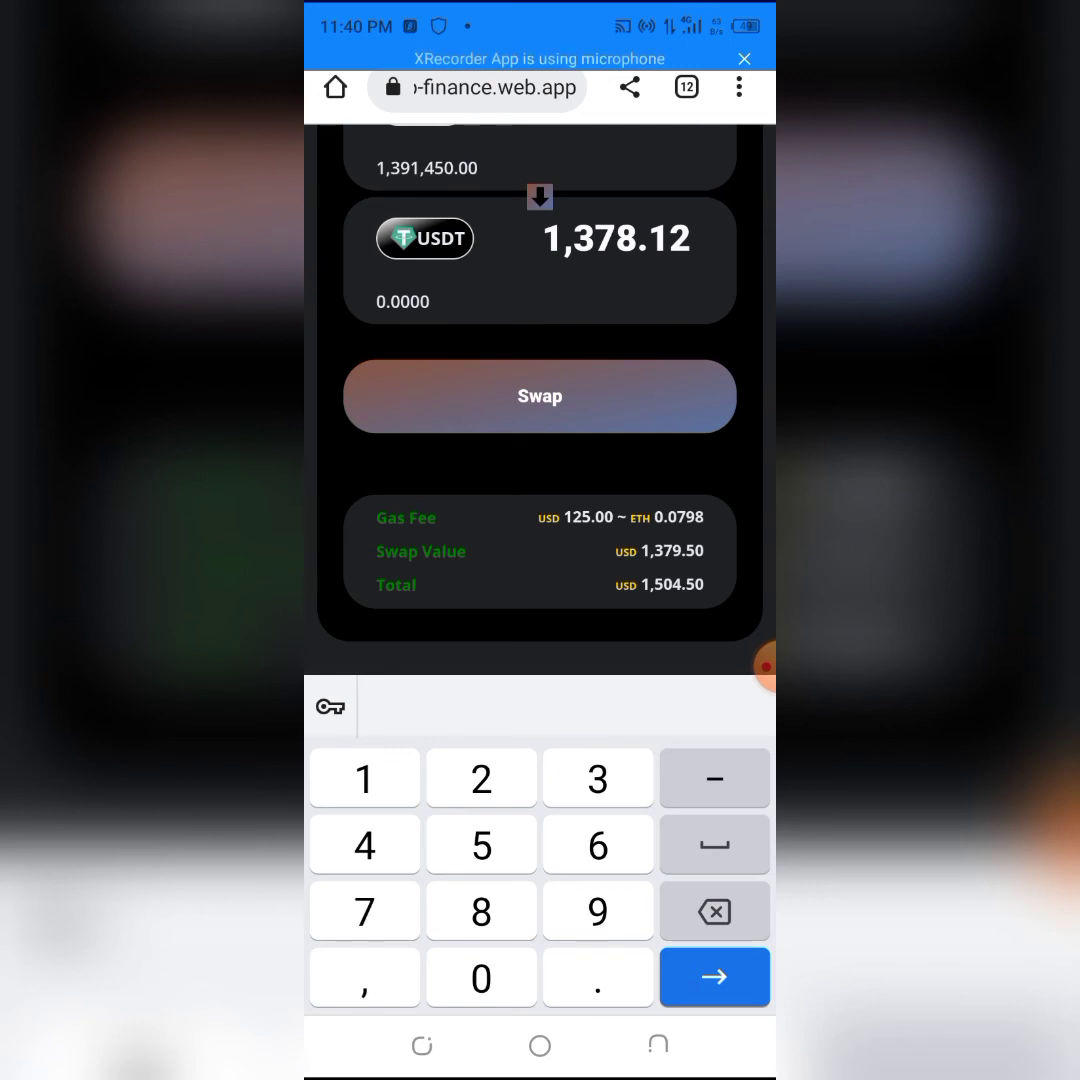
scroll(540, 400, "up", 1)
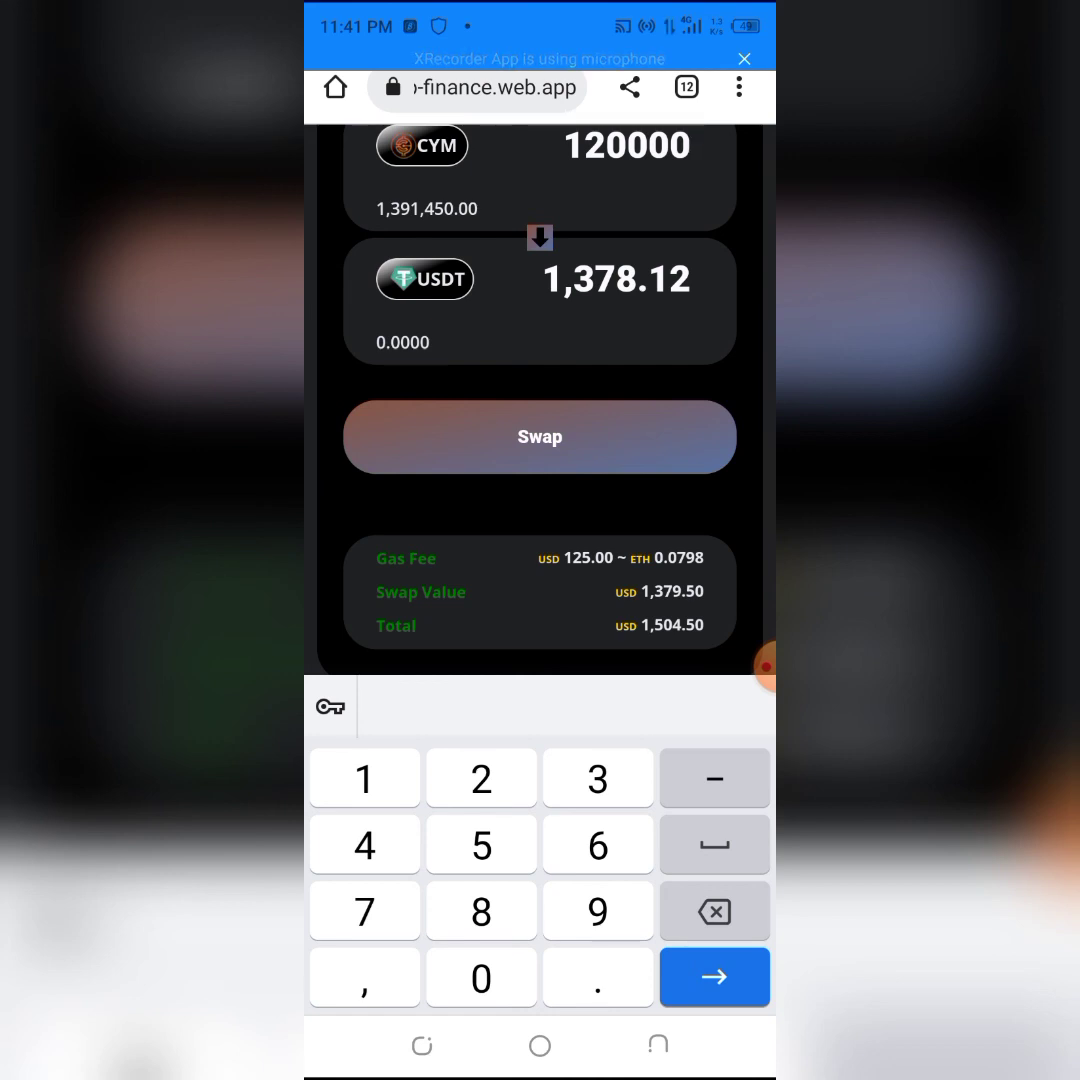
Step: Submit the 120,000 CYM-to-USDT swap and confirm the updated balances
left_click(540, 436)
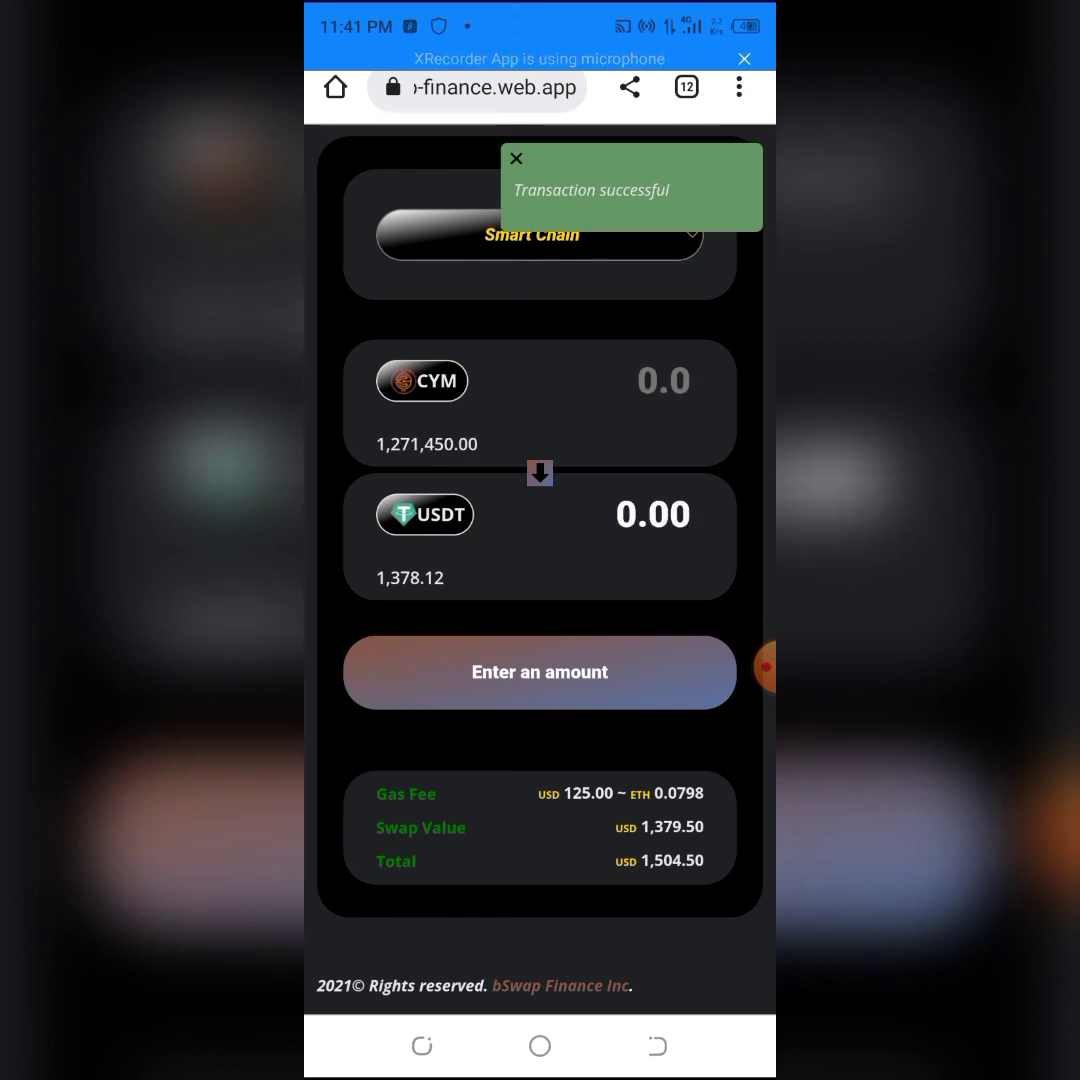
scroll(540, 540, "up", 2)
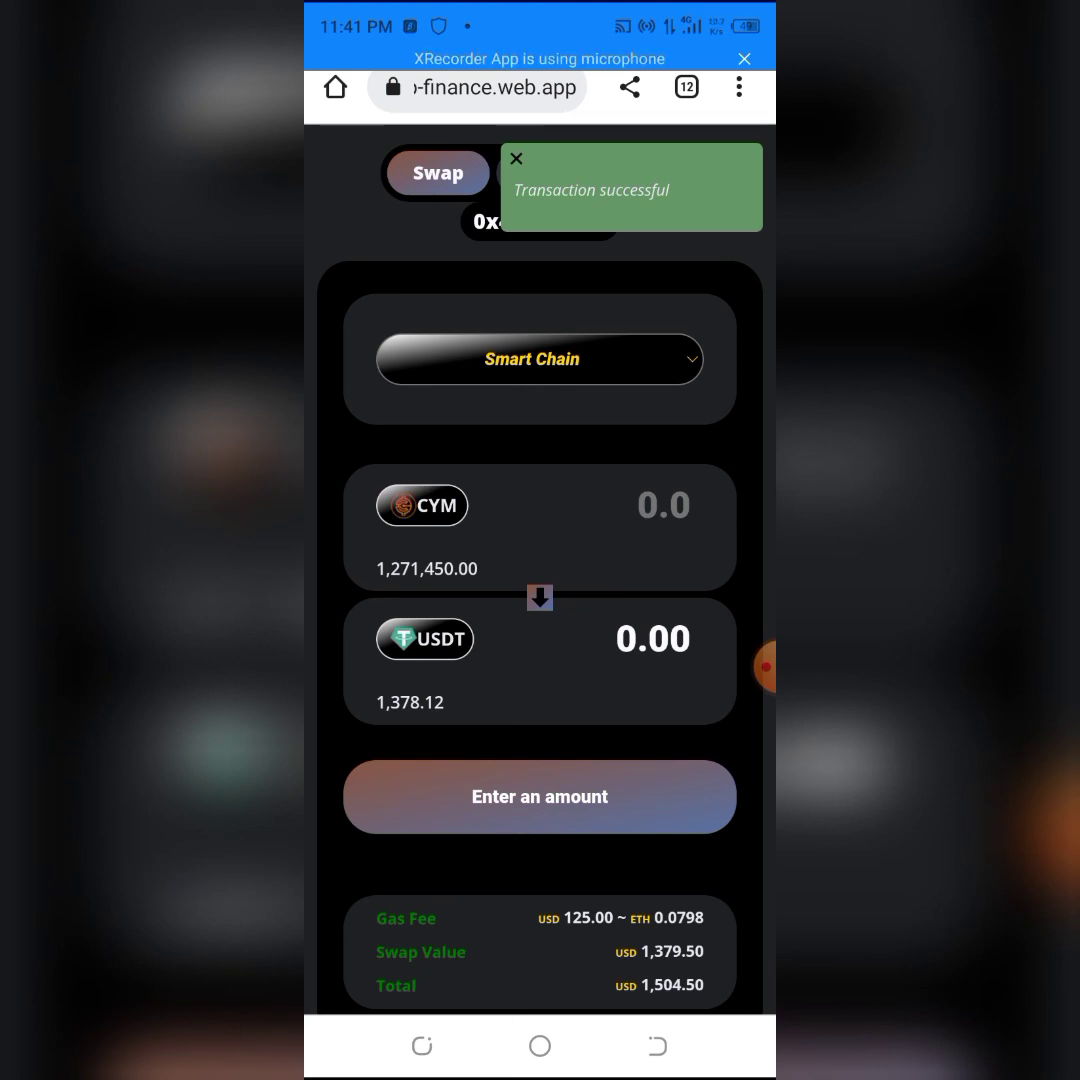
scroll(540, 600, "down", 2)
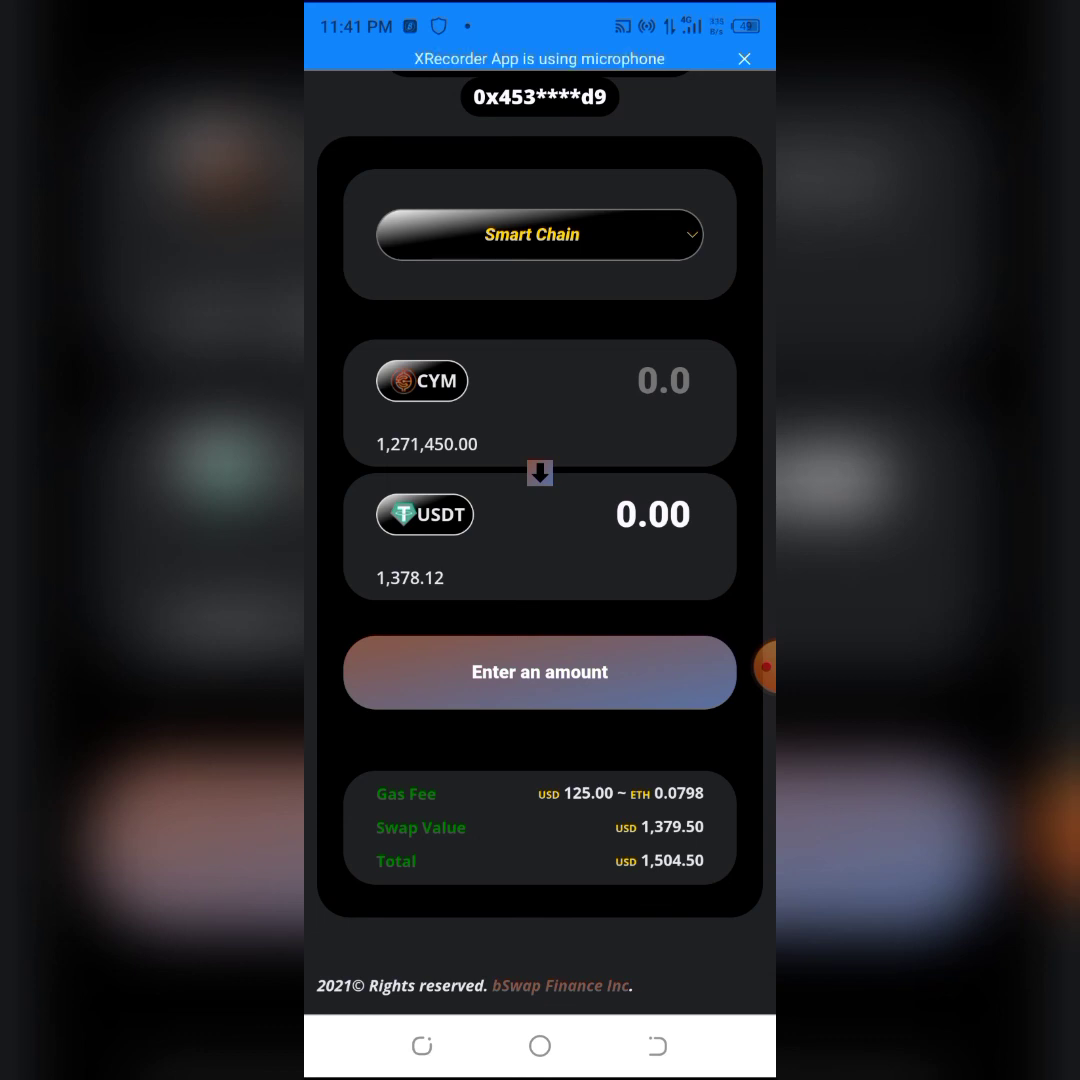
scroll(540, 540, "up", 2)
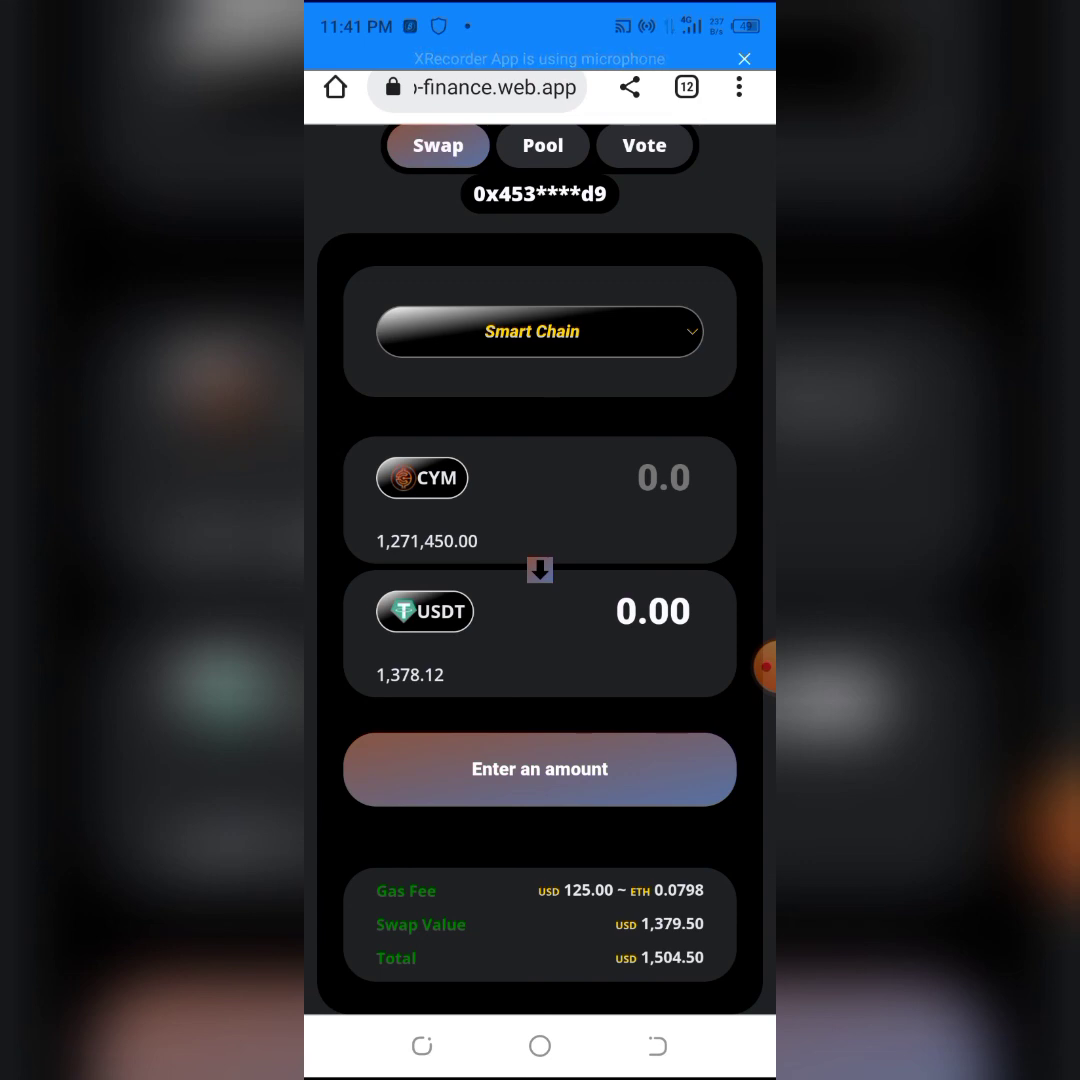
left_click(540, 194)
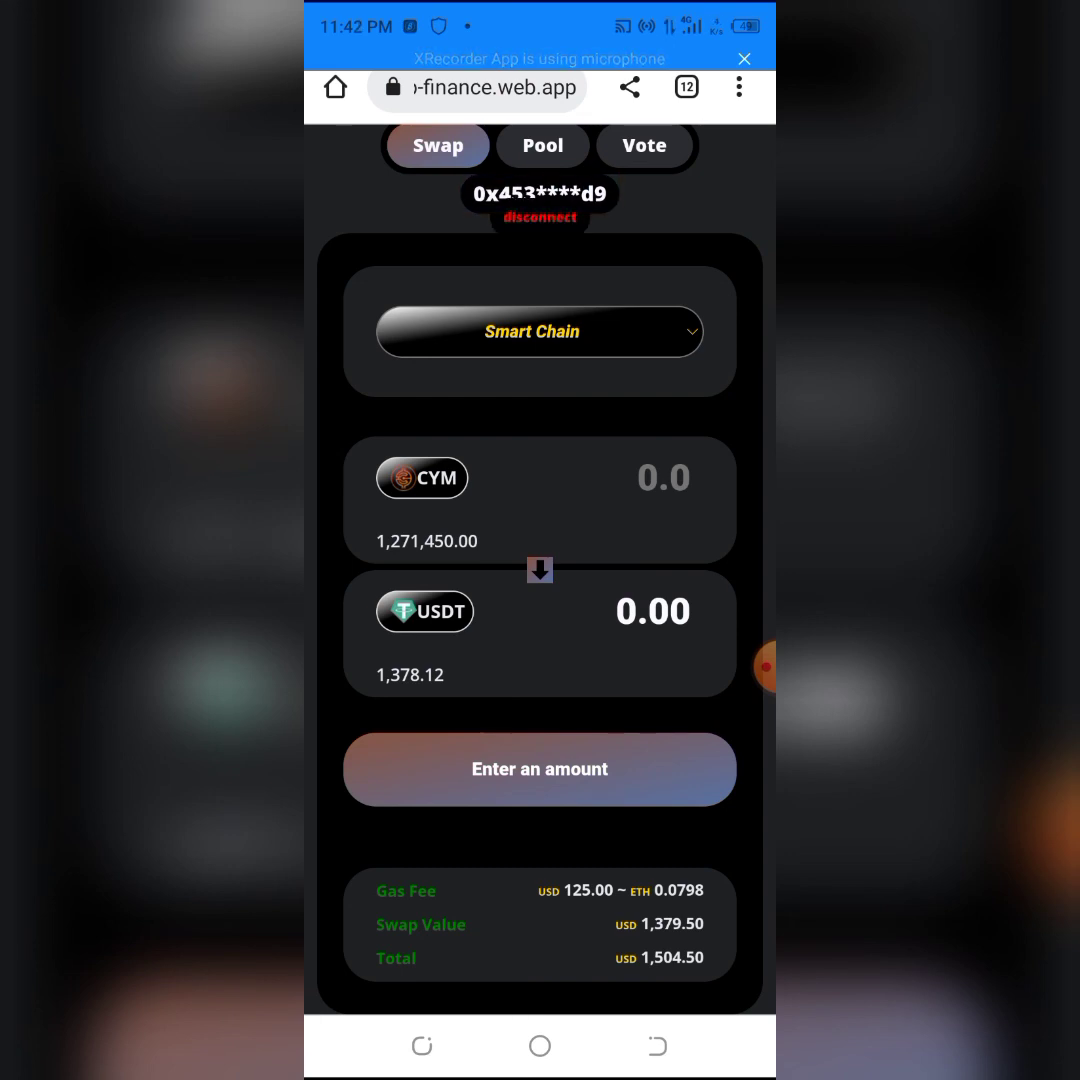
left_click(540, 217)
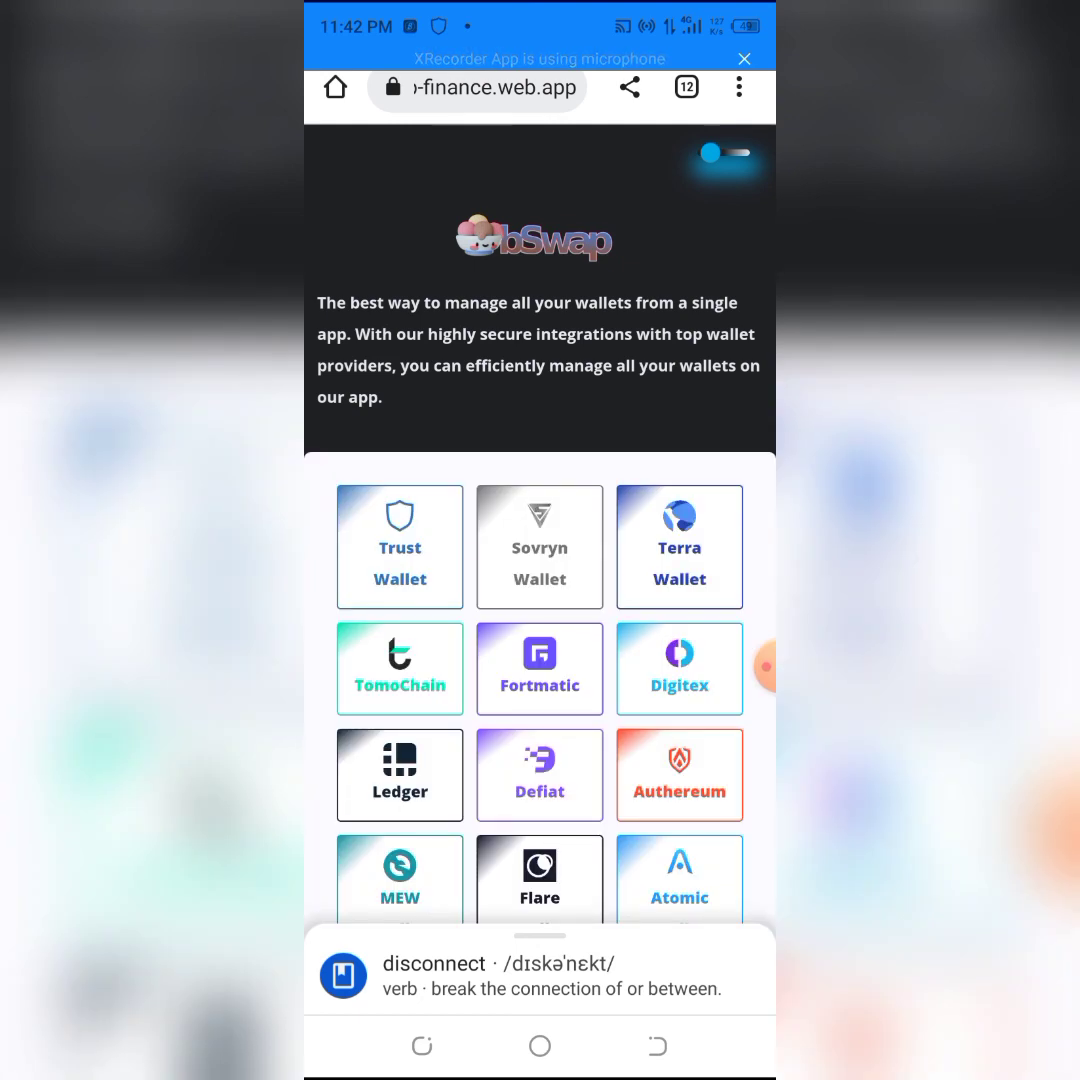
left_click(399, 546)
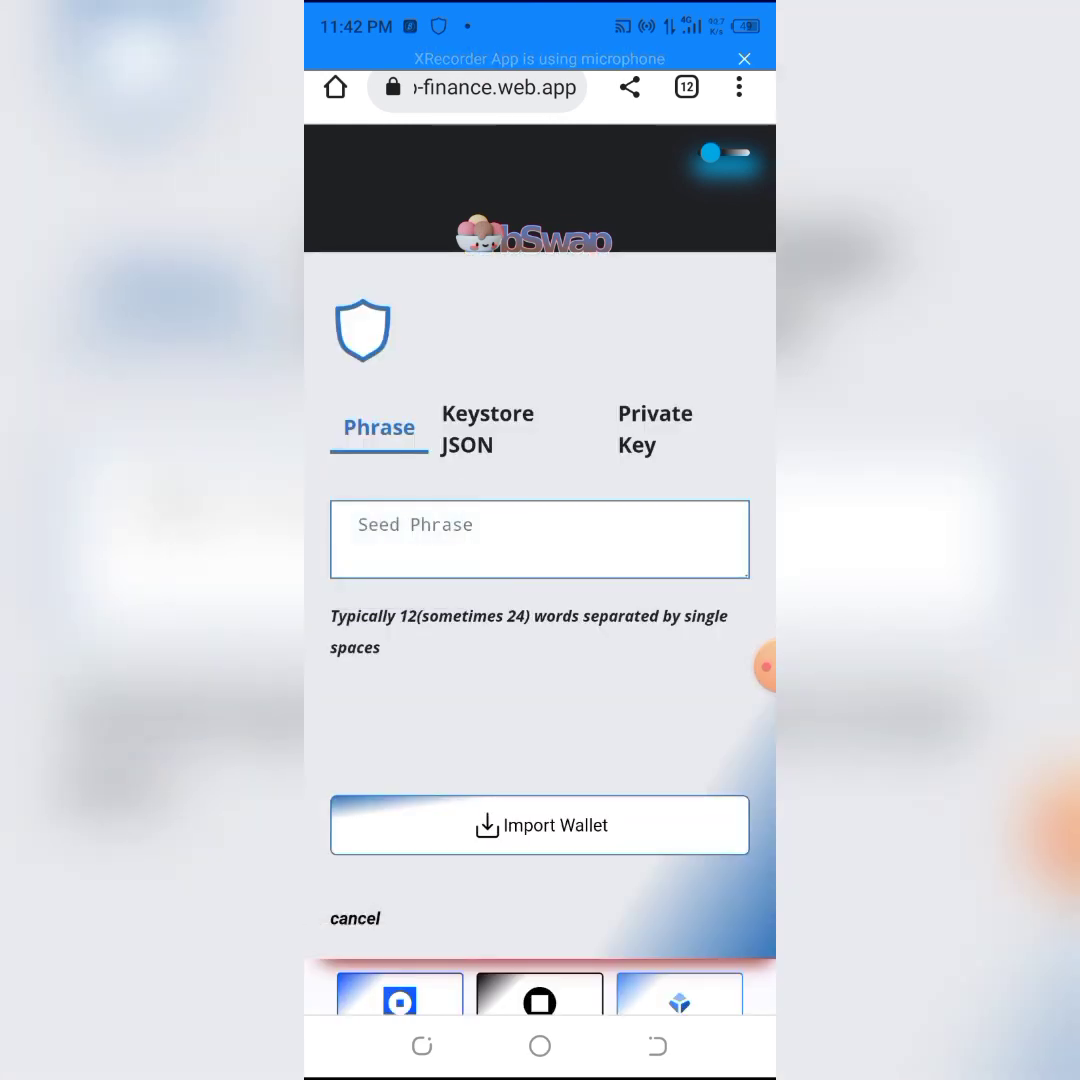